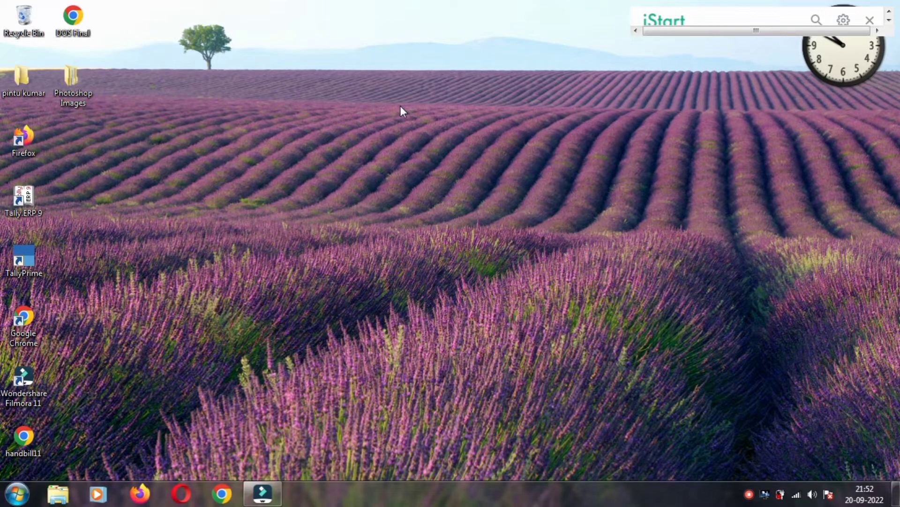
Refresh the desktop several times from its right-click menu.
{"action": "right_click", "coordinate": [402, 111]}
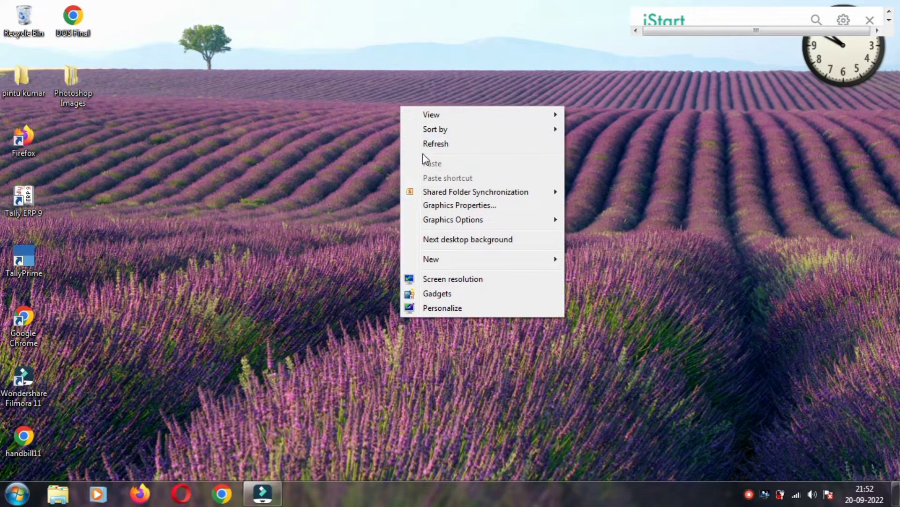
{"action": "left_click", "coordinate": [427, 144]}
{"action": "right_click", "coordinate": [391, 151]}
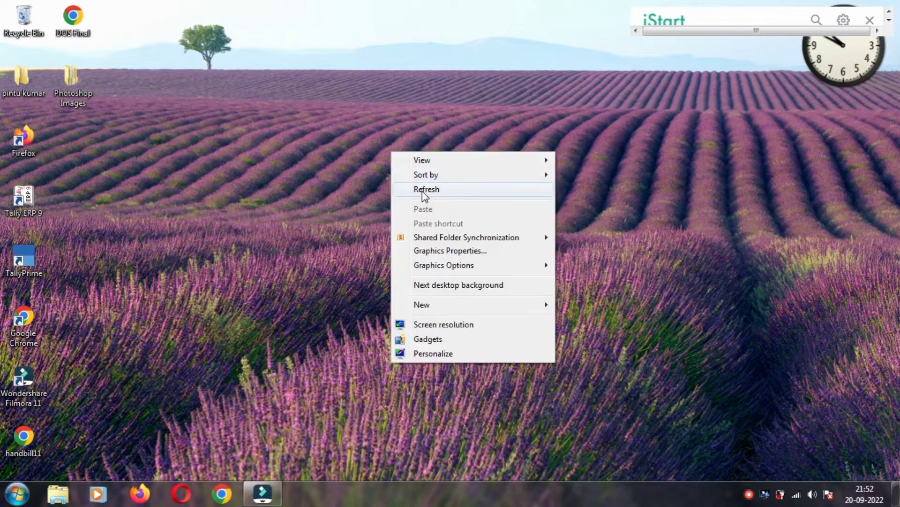
{"action": "left_click", "coordinate": [423, 191]}
{"action": "right_click", "coordinate": [410, 154]}
{"action": "left_click", "coordinate": [422, 191]}
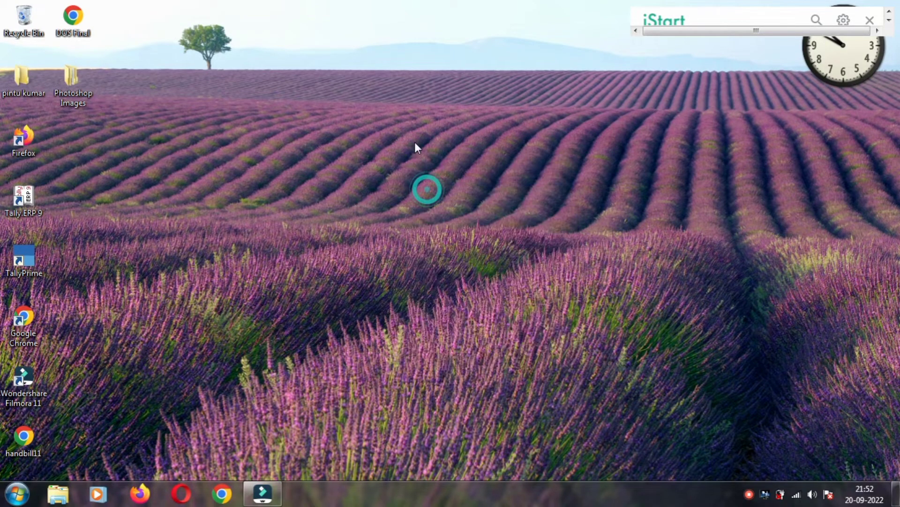
{"action": "right_click", "coordinate": [415, 143]}
{"action": "left_click", "coordinate": [427, 179]}
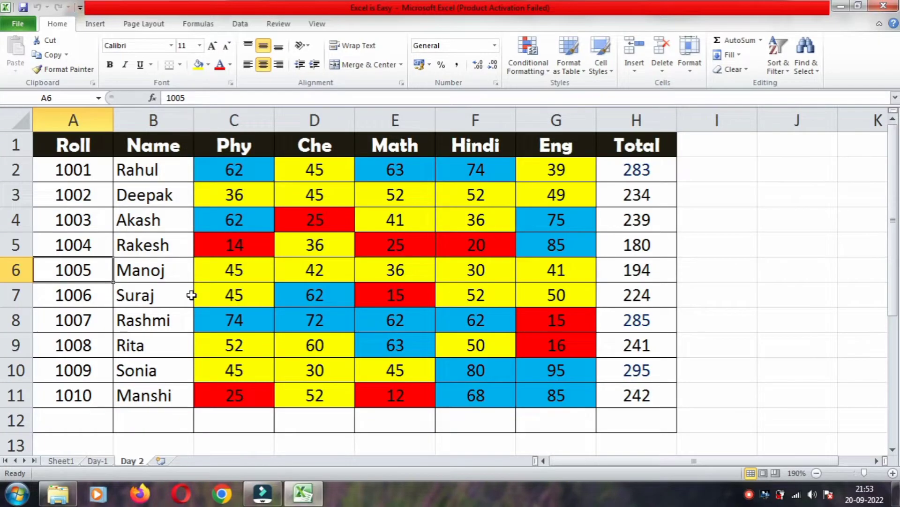
Look over the Day-1 sheet's table, selecting its cells and then clearing the selection.
{"action": "scroll", "coordinate": [191, 294], "scroll_direction": "down", "scroll_amount": 1}
{"action": "scroll", "coordinate": [192, 295], "scroll_direction": "up", "scroll_amount": 1}
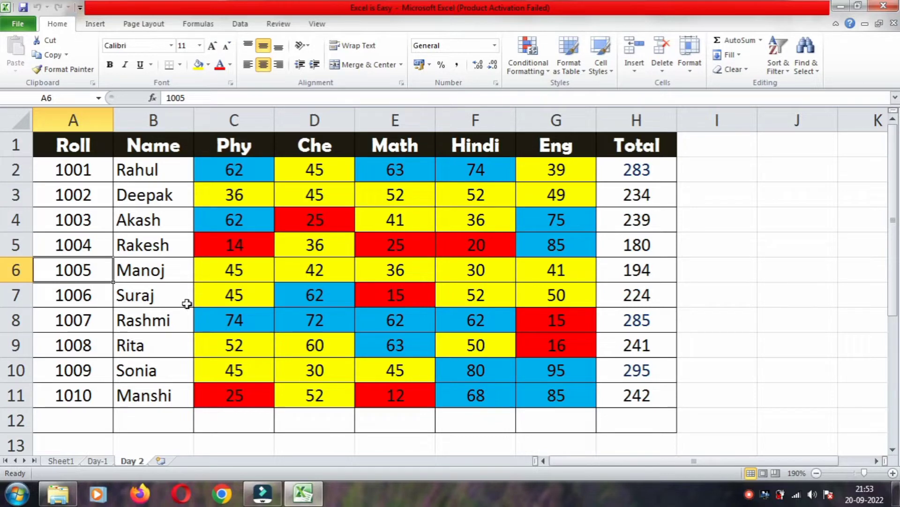
{"action": "left_click", "coordinate": [98, 461]}
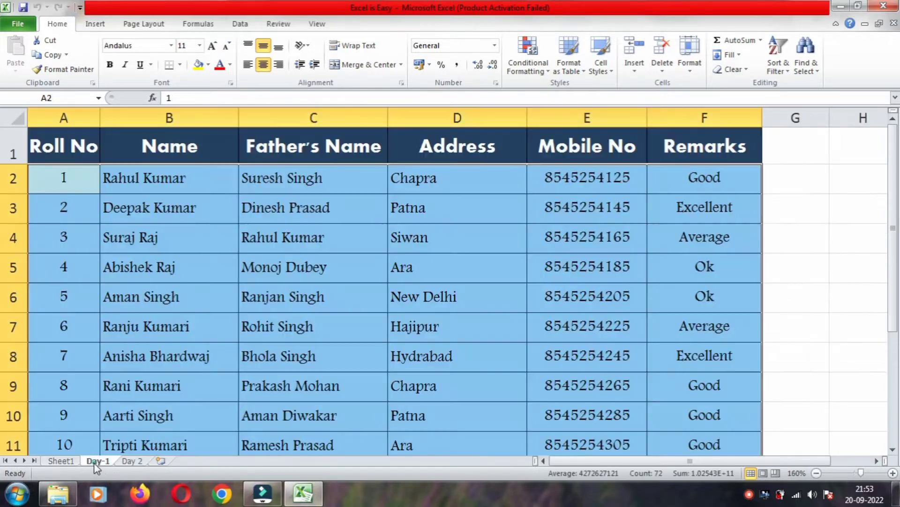
{"action": "left_click", "coordinate": [496, 236]}
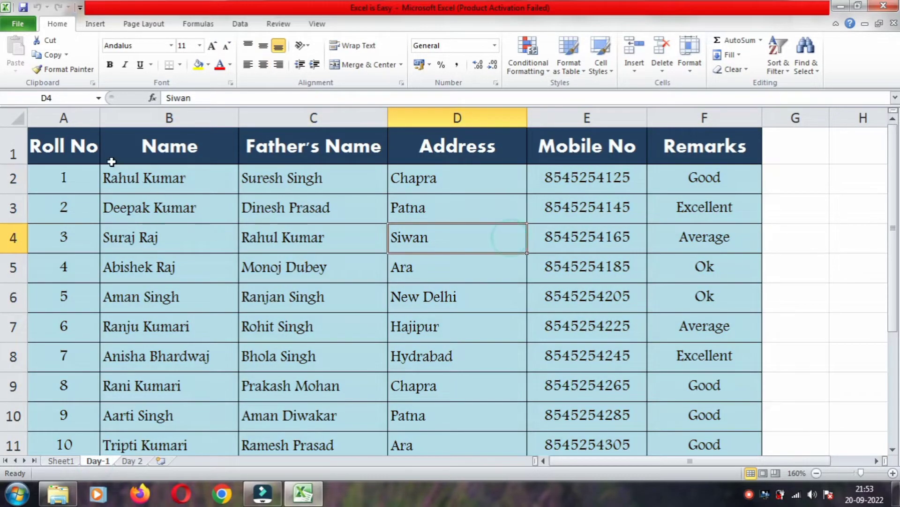
{"action": "mouse_move", "coordinate": [87, 153]}
{"action": "left_mouse_down"}
{"action": "mouse_move", "coordinate": [532, 146]}
{"action": "mouse_move", "coordinate": [648, 461]}
{"action": "mouse_move", "coordinate": [705, 407]}
{"action": "left_mouse_up"}
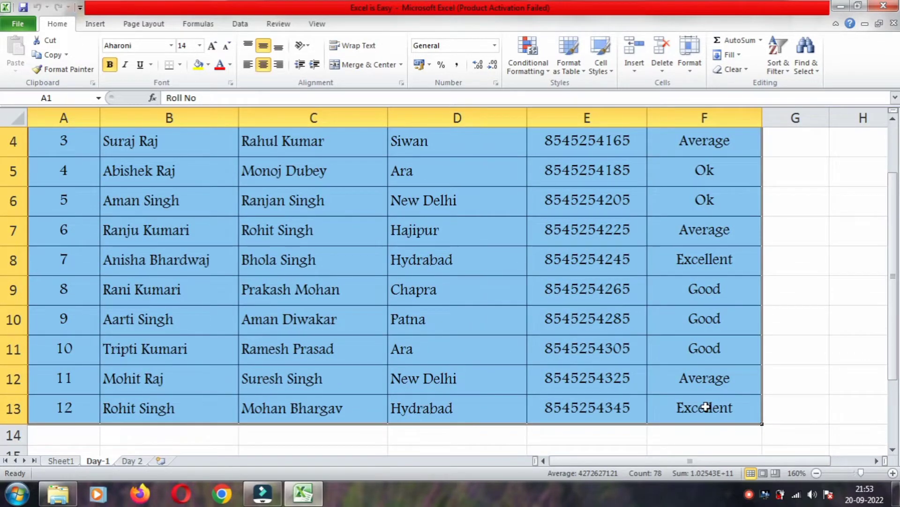
{"action": "scroll", "coordinate": [705, 407], "scroll_direction": "up", "scroll_amount": 1}
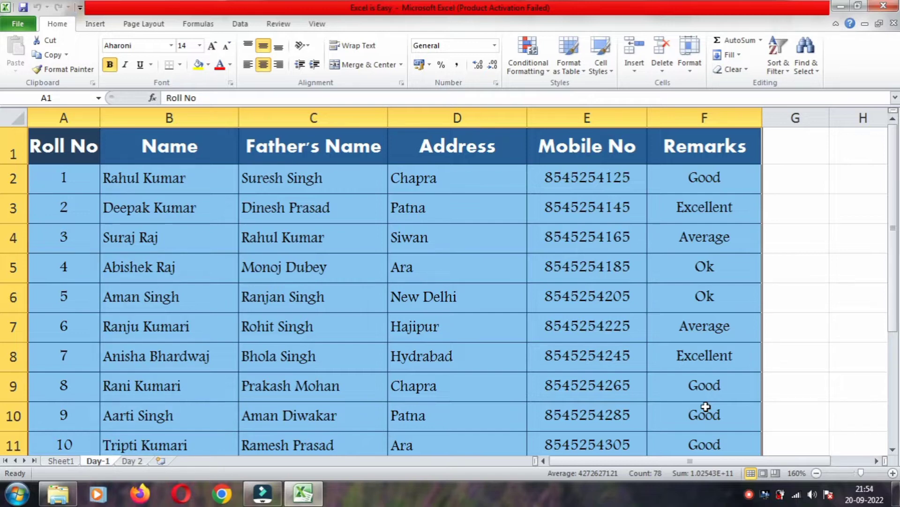
{"action": "left_click", "coordinate": [138, 228]}
Back on the Day 2 sheet, change the Phy mark in C6 to 68.
{"action": "left_click", "coordinate": [133, 462]}
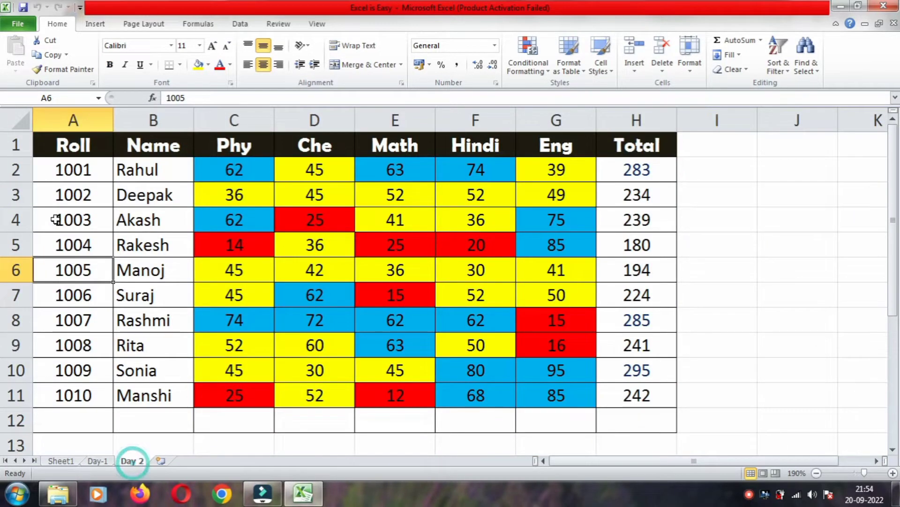
{"action": "left_click_drag", "start_coordinate": [60, 157], "coordinate": [628, 419]}
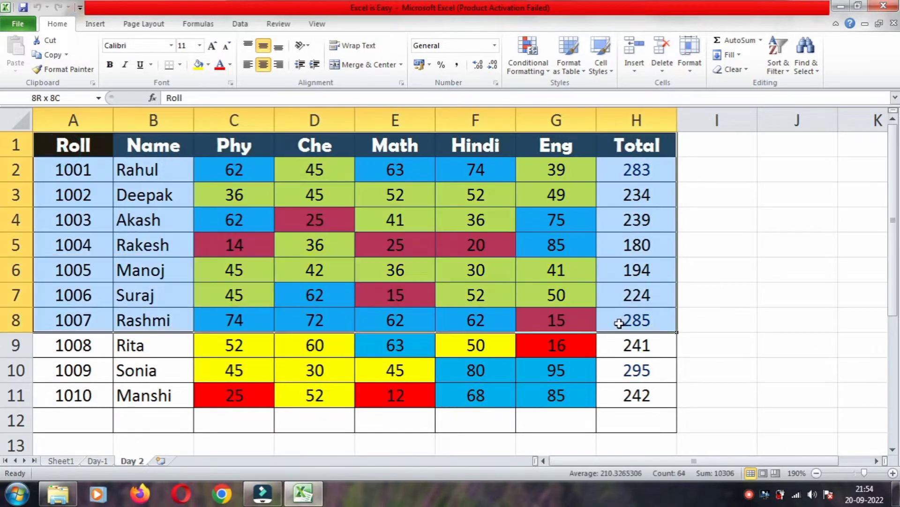
{"action": "left_click", "coordinate": [396, 345]}
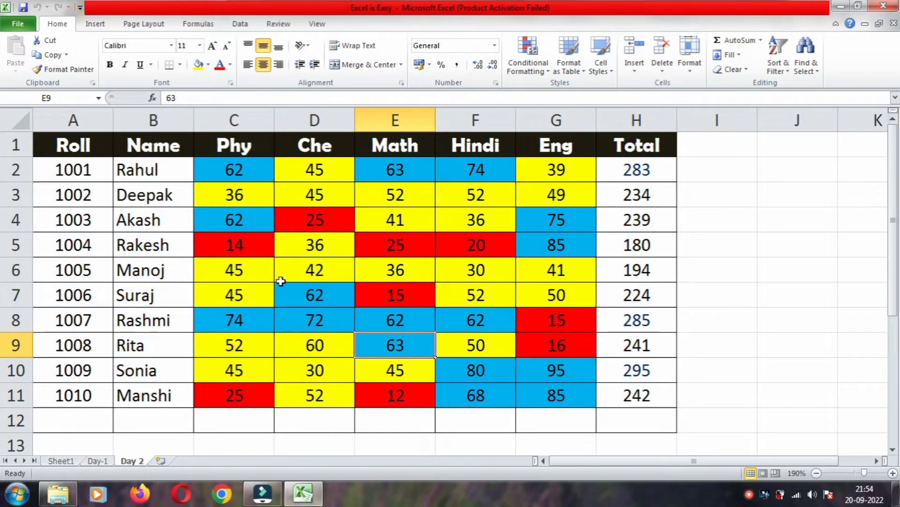
{"action": "left_click", "coordinate": [234, 277]}
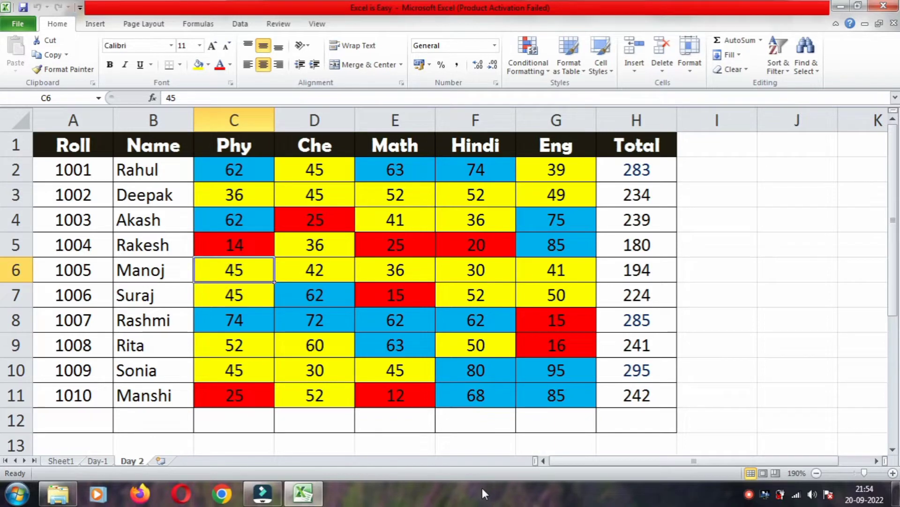
{"action": "type", "text": "68/"}
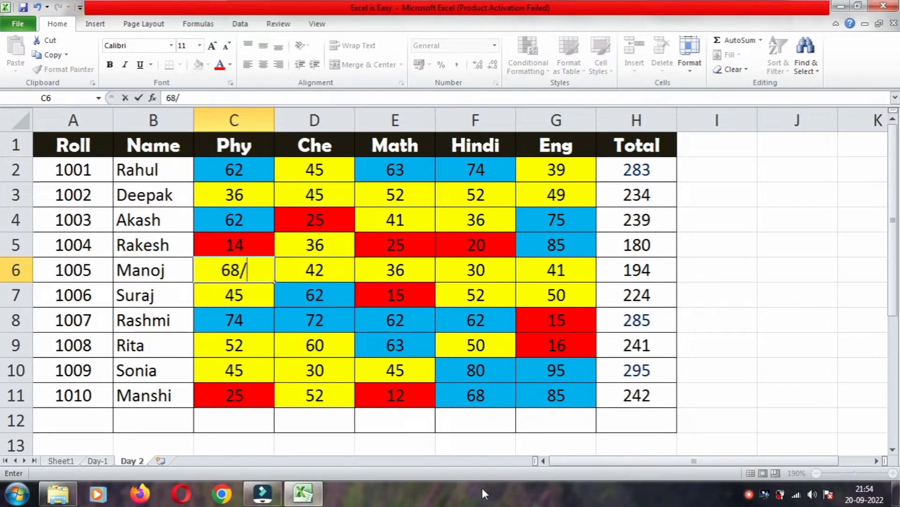
{"action": "key", "text": "Return"}
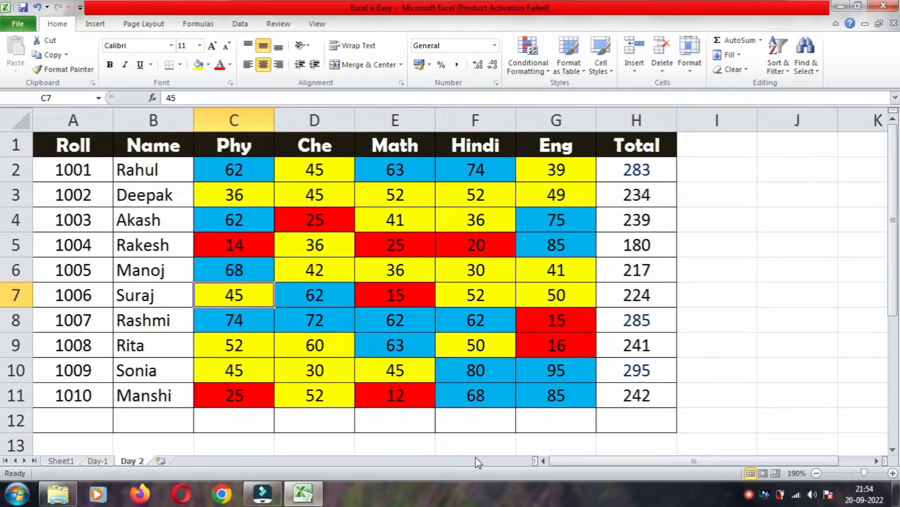
Insert a new worksheet and rename it from Sheet2 to 'Day 3'.
{"action": "left_click", "coordinate": [161, 461]}
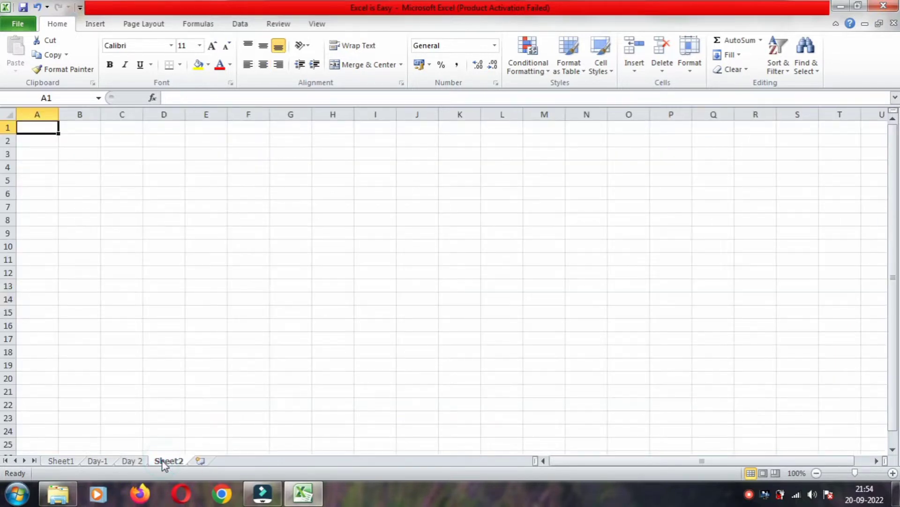
{"action": "right_click", "coordinate": [162, 462]}
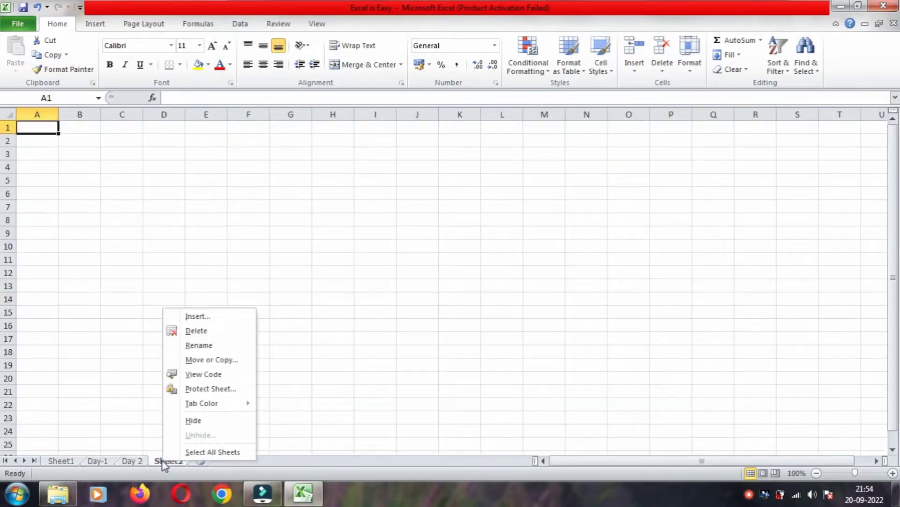
{"action": "left_click", "coordinate": [193, 346]}
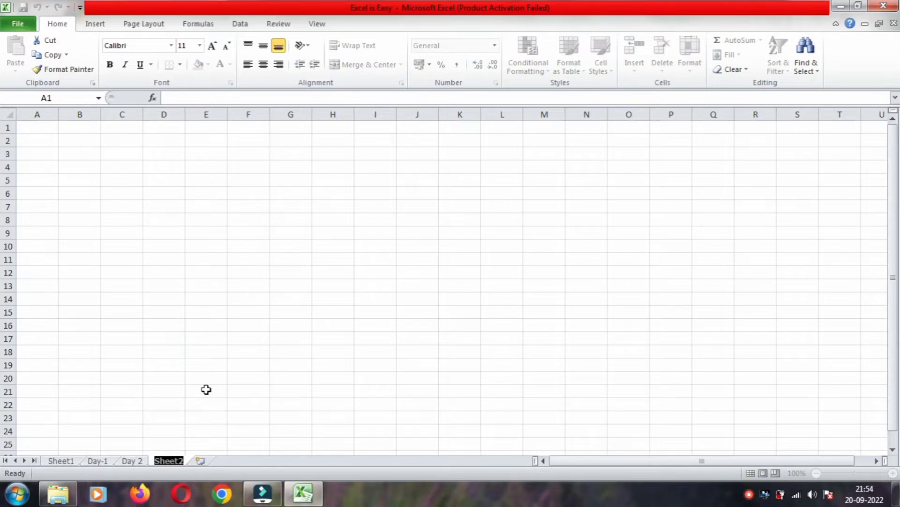
{"action": "type", "text": "Day"}
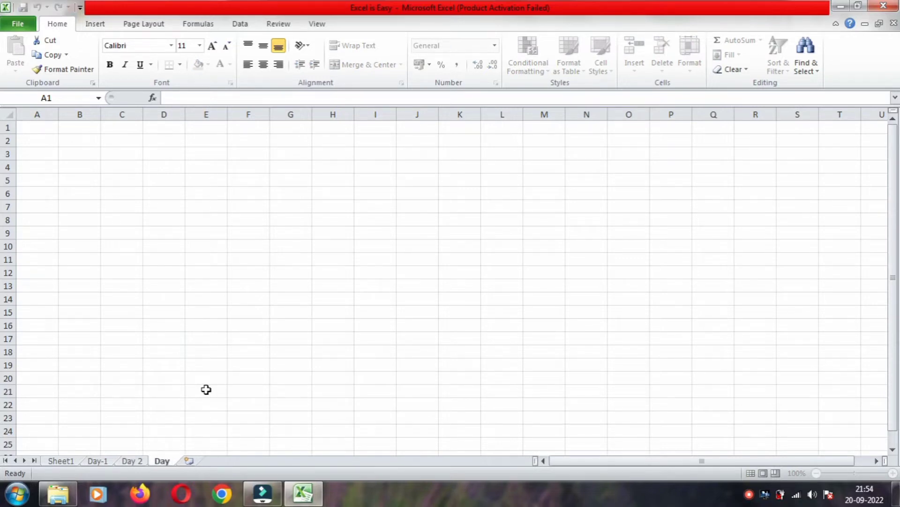
{"action": "type", "text": " 3"}
{"action": "left_click", "coordinate": [206, 389]}
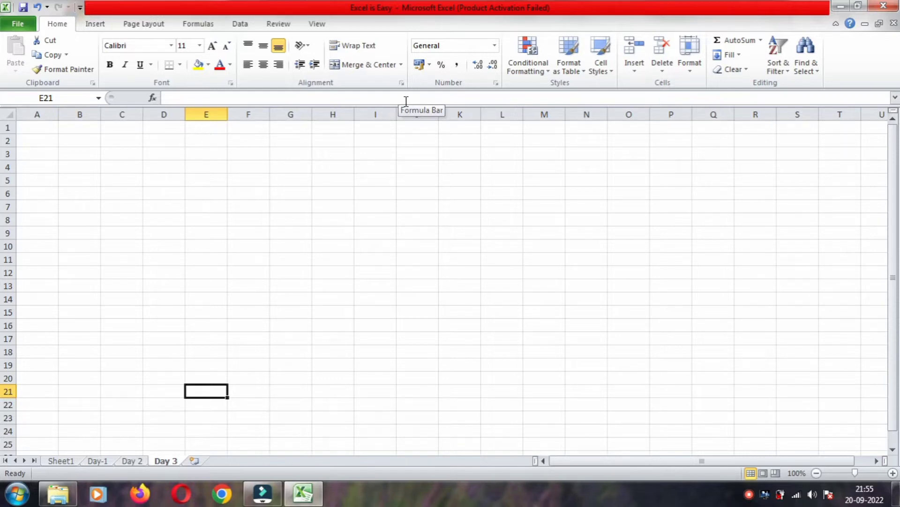
Zoom the Day 3 sheet in to 175% and select cell A1.
{"action": "scroll", "coordinate": [406, 100], "scroll_direction": "up", "scroll_amount": 1, "text": "ctrl"}
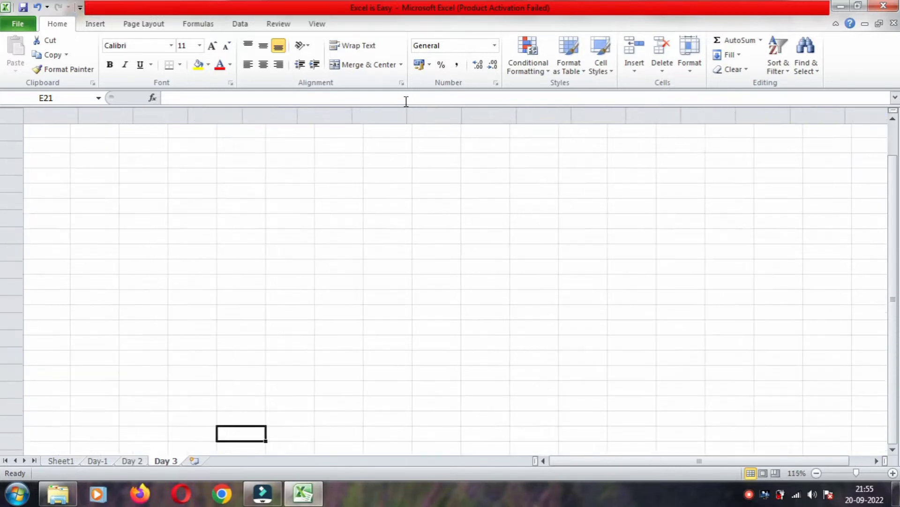
{"action": "scroll", "coordinate": [406, 101], "scroll_direction": "up", "scroll_amount": 3, "text": "ctrl"}
{"action": "scroll", "coordinate": [406, 101], "scroll_direction": "up", "scroll_amount": 1, "text": "ctrl"}
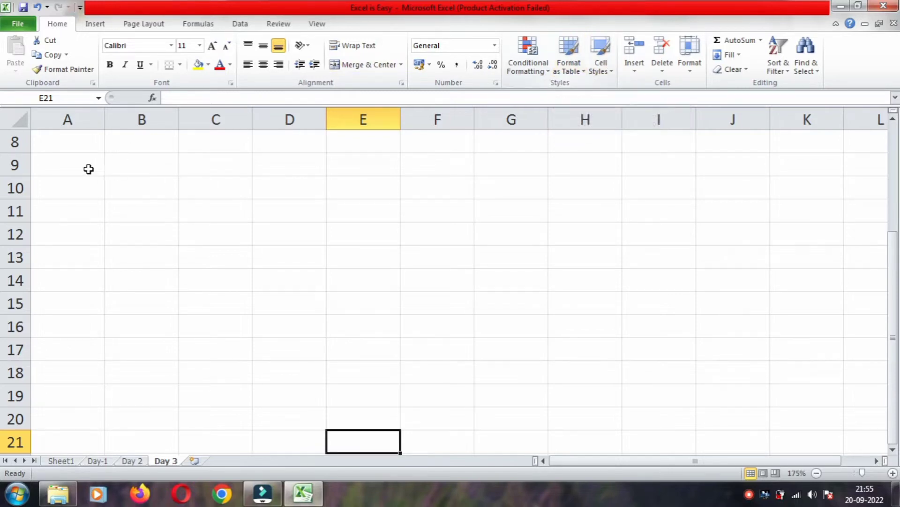
{"action": "left_click", "coordinate": [60, 143]}
{"action": "scroll", "coordinate": [59, 149], "scroll_direction": "up", "scroll_amount": 3}
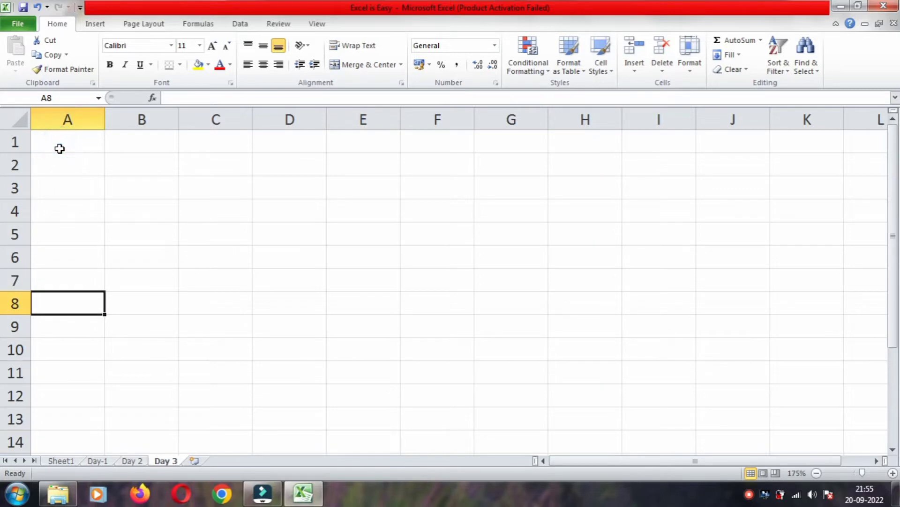
{"action": "left_click", "coordinate": [59, 148]}
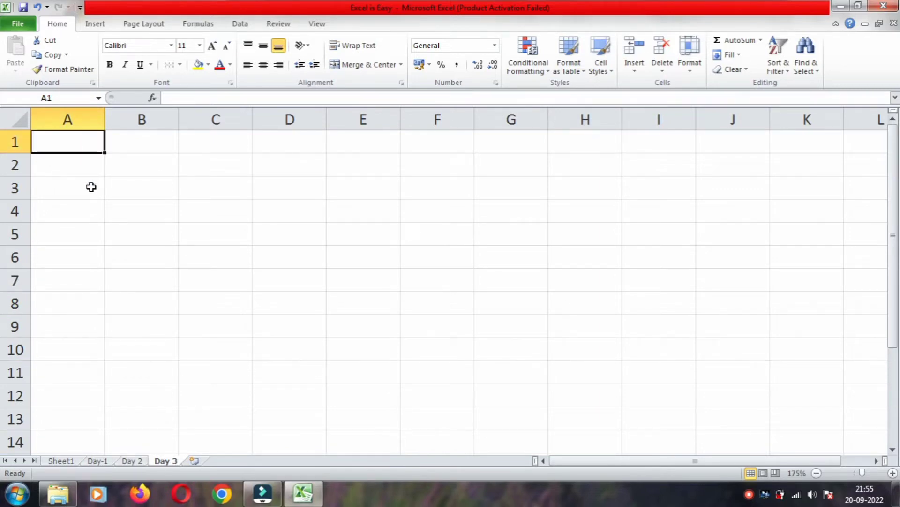
Enter Emp_Code, Emp_Name, Post and Salary into cells A1 through D1.
{"action": "type", "text": "EMP"}
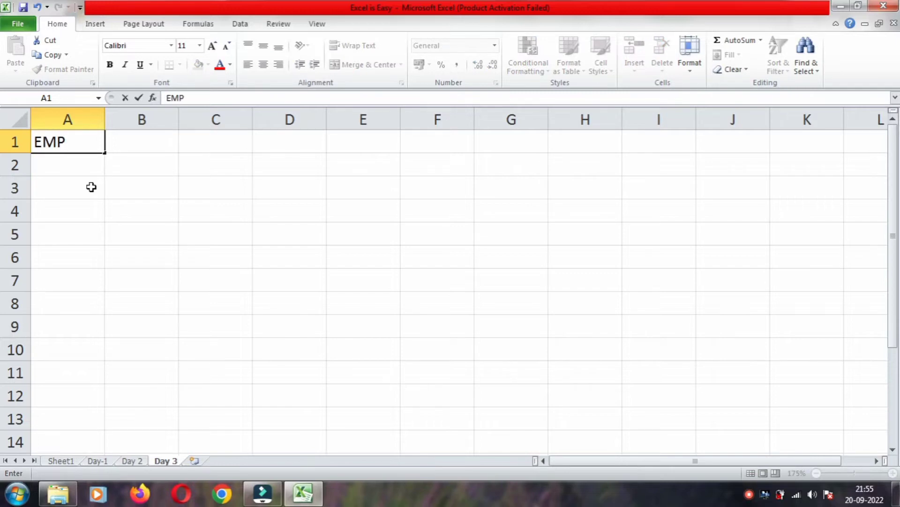
{"action": "key", "text": "BackSpace"}
{"action": "key", "text": "BackSpace"}
{"action": "type", "text": "mp"}
{"action": "type", "text": "_"}
{"action": "type", "text": "Code"}
{"action": "key", "text": "Tab"}
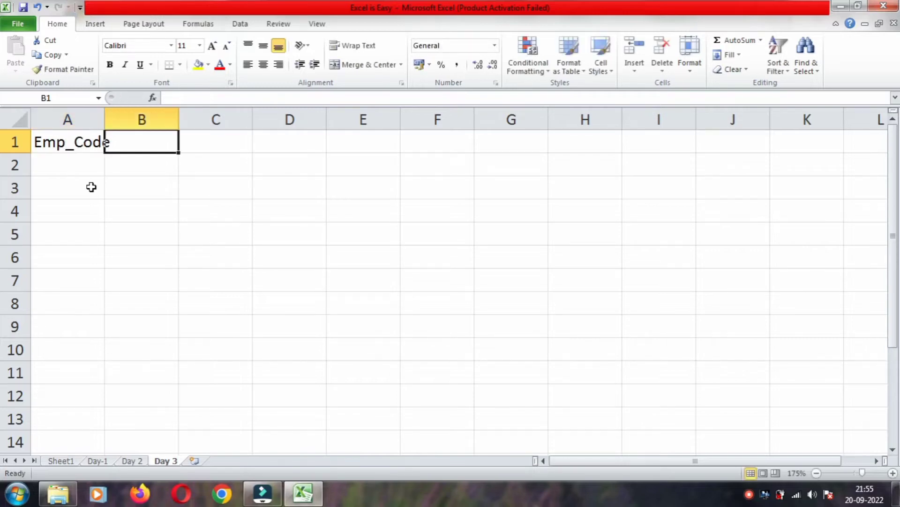
{"action": "type", "text": "Em"}
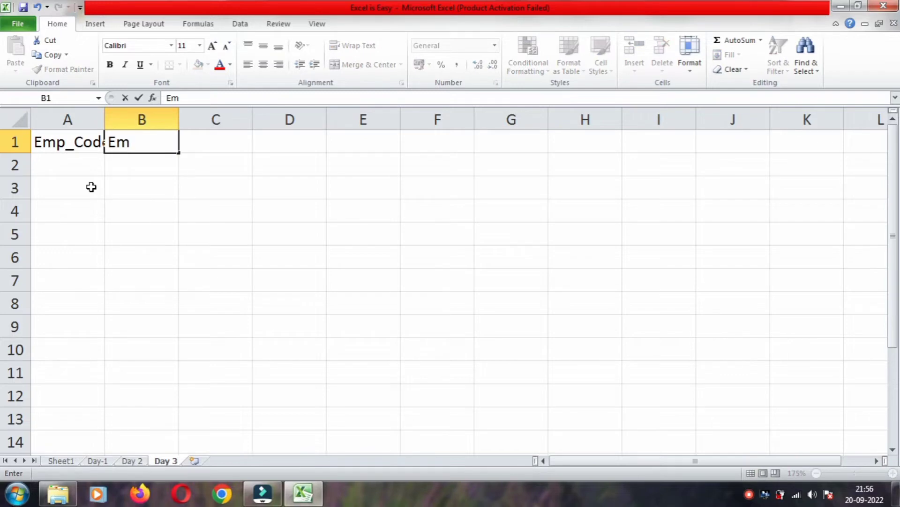
{"action": "type", "text": "p_N"}
{"action": "type", "text": "ame"}
{"action": "key", "text": "Tab"}
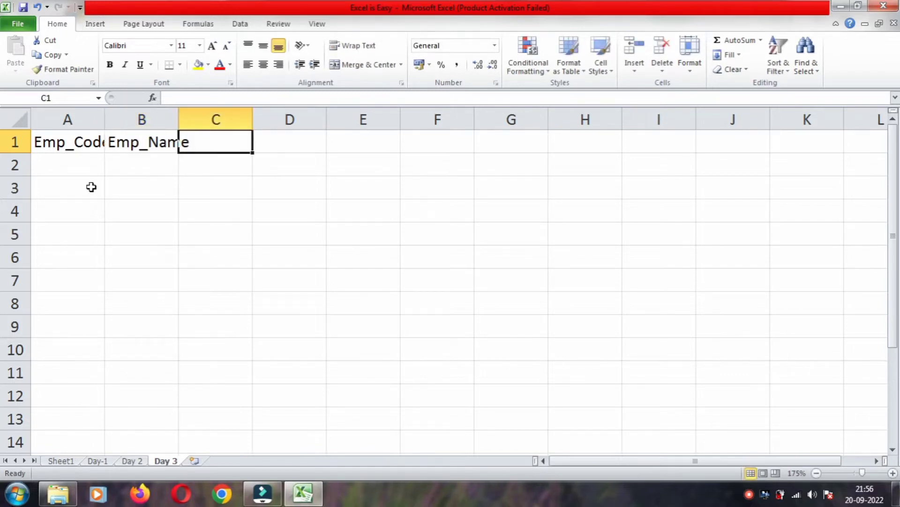
{"action": "type", "text": "Post"}
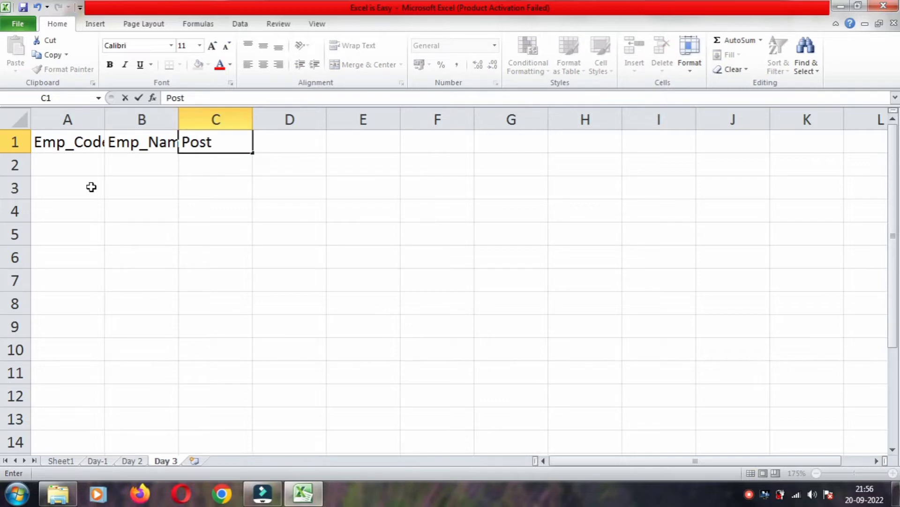
{"action": "key", "text": "Tab"}
{"action": "type", "text": "ala"}
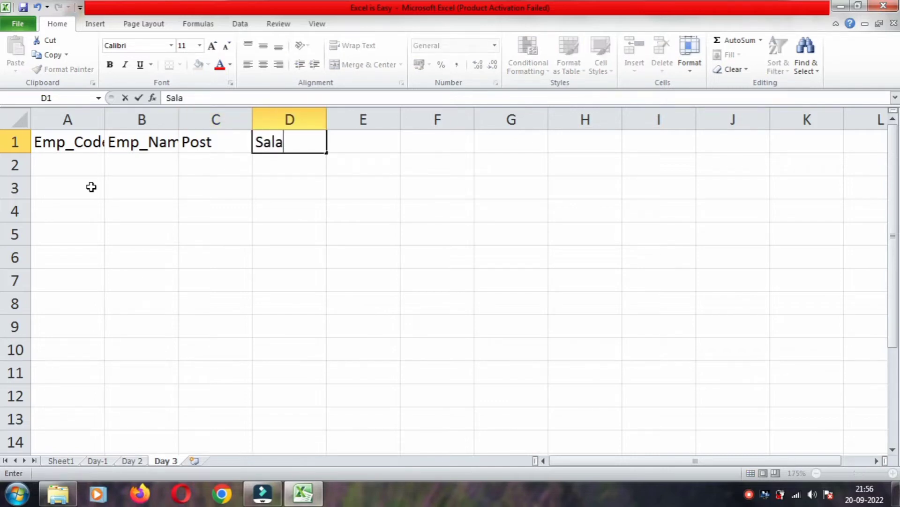
{"action": "type", "text": "ry"}
{"action": "key", "text": "Tab"}
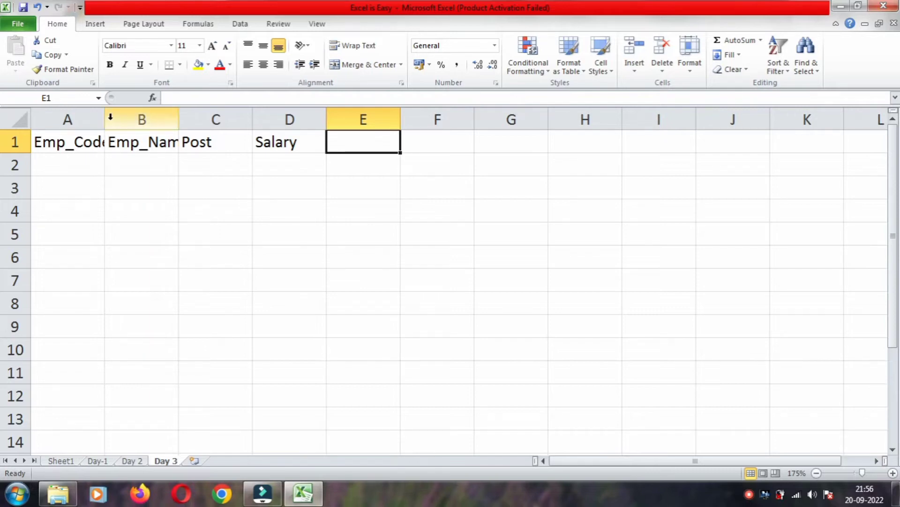
Widen columns A and B to fit Emp_Code and Emp_Name, then apply All Borders to A1:D12.
{"action": "left_click_drag", "start_coordinate": [104, 115], "coordinate": [123, 115]}
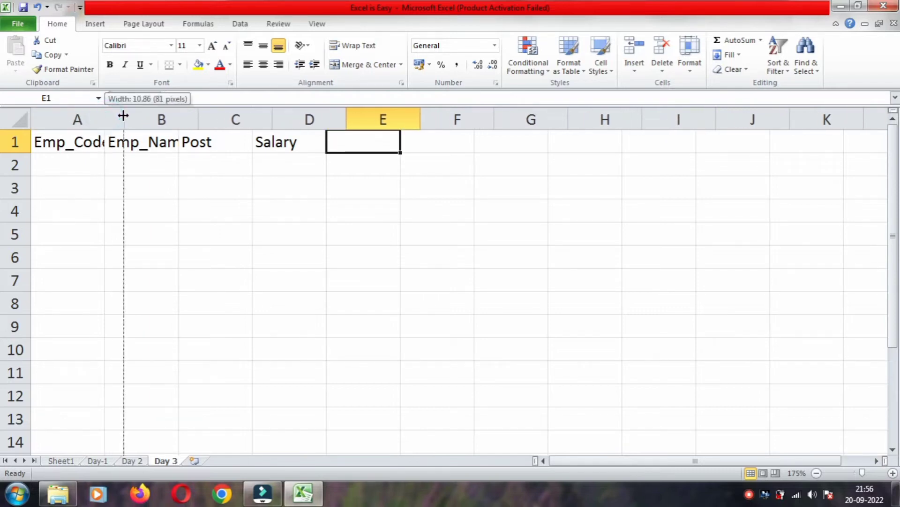
{"action": "left_click_drag", "start_coordinate": [199, 117], "coordinate": [227, 117]}
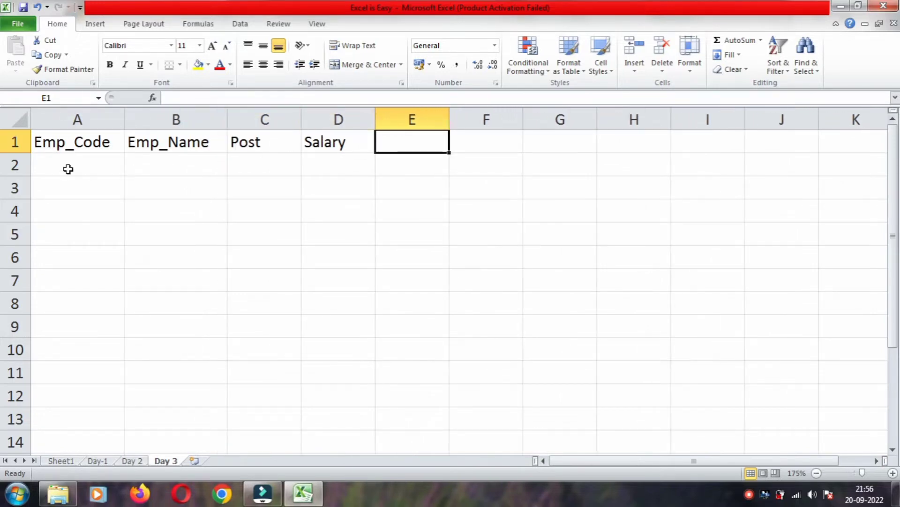
{"action": "mouse_move", "coordinate": [55, 143]}
{"action": "left_mouse_down"}
{"action": "mouse_move", "coordinate": [314, 372]}
{"action": "mouse_move", "coordinate": [314, 385]}
{"action": "left_mouse_up"}
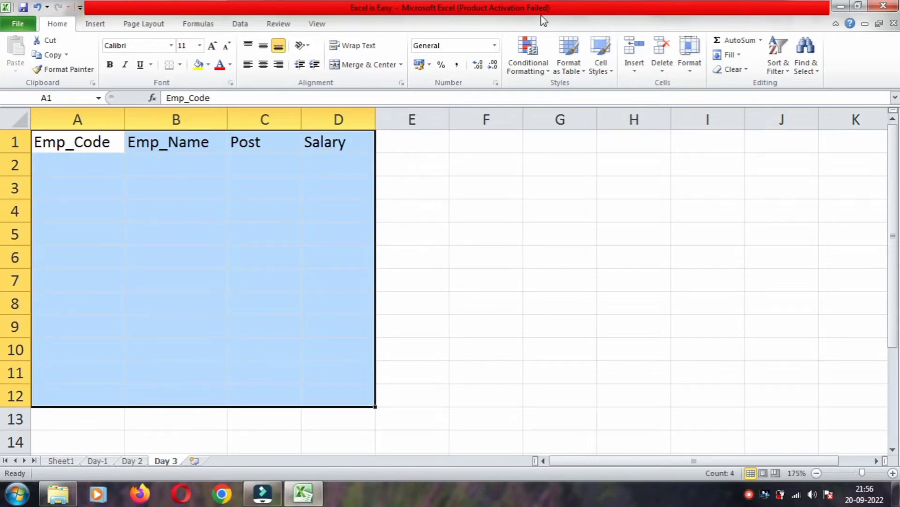
{"action": "left_click", "coordinate": [183, 66]}
{"action": "left_click", "coordinate": [181, 169]}
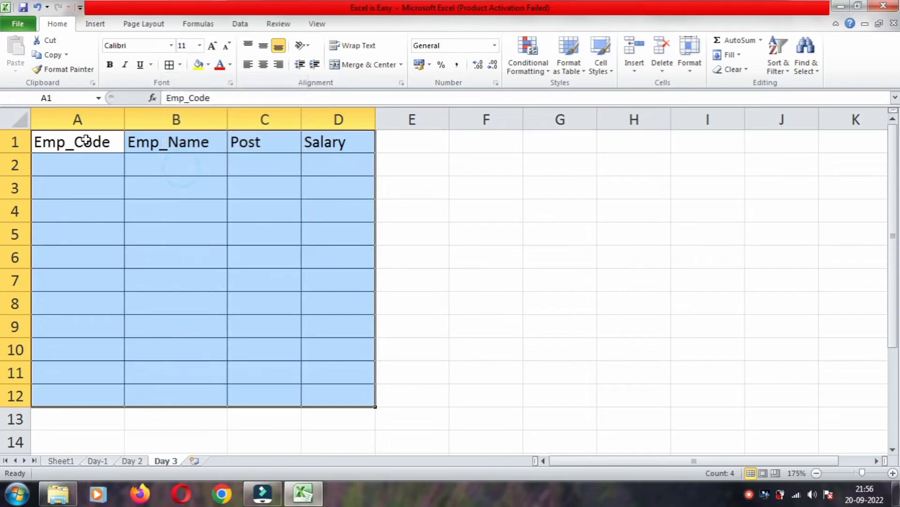
{"action": "left_click", "coordinate": [580, 71]}
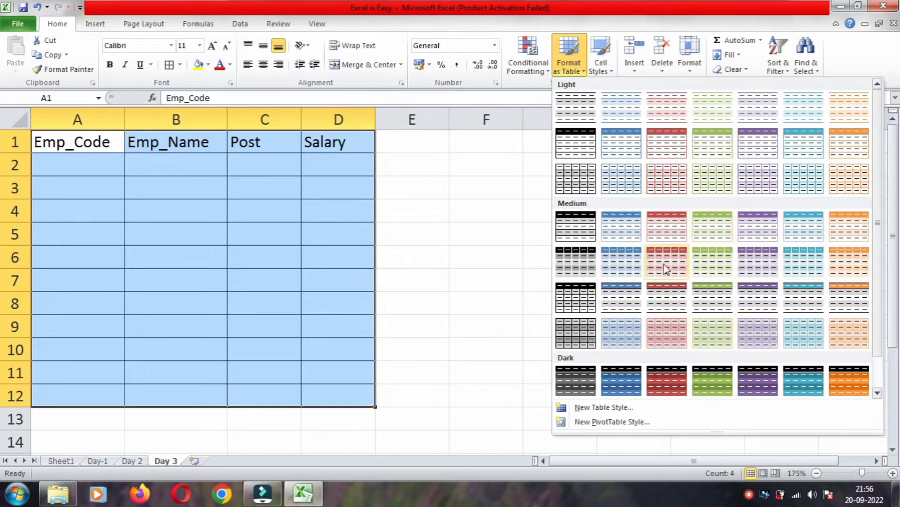
Format A1:D12 as a table with a red-header style, marking the first row as headers.
{"action": "left_click", "coordinate": [141, 233]}
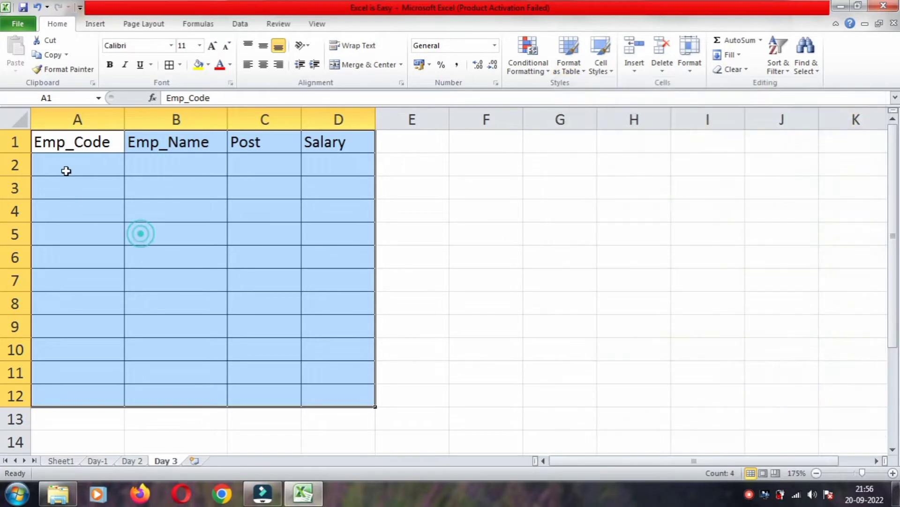
{"action": "mouse_move", "coordinate": [66, 145]}
{"action": "left_mouse_down"}
{"action": "mouse_move", "coordinate": [341, 378]}
{"action": "mouse_move", "coordinate": [336, 393]}
{"action": "left_mouse_up"}
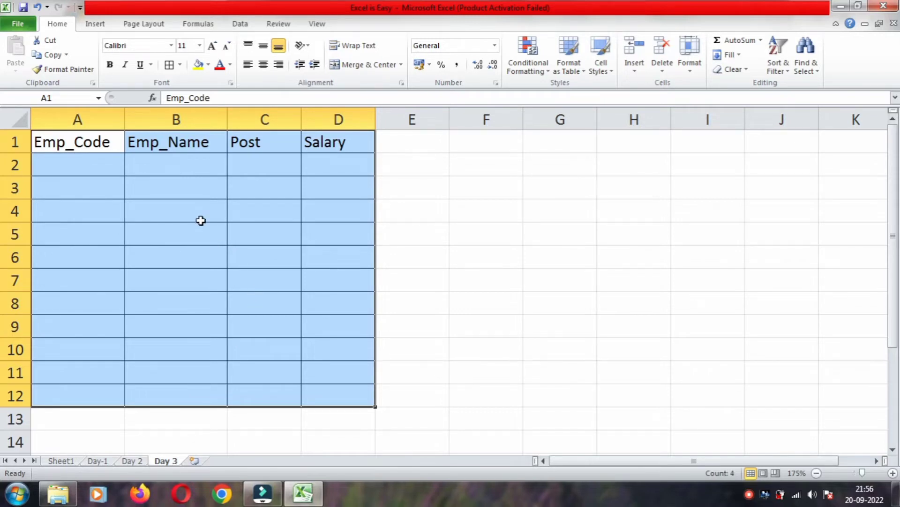
{"action": "left_click", "coordinate": [575, 73]}
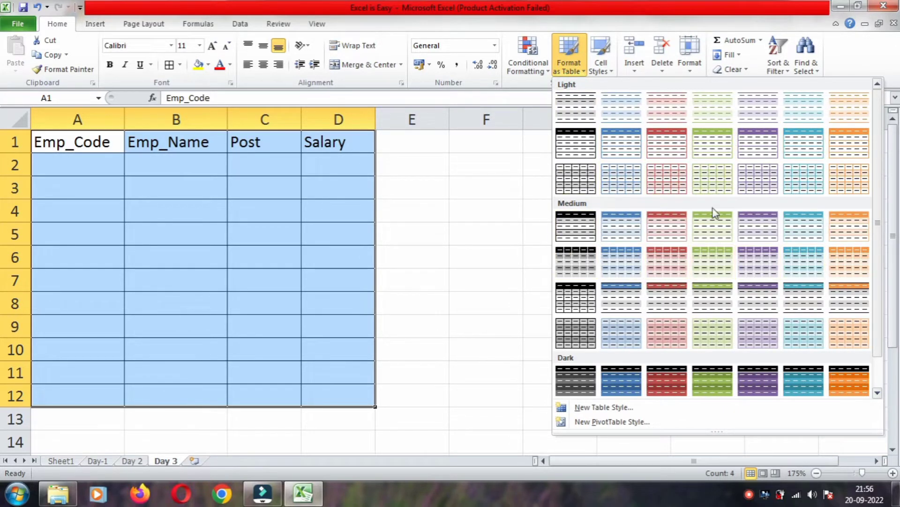
{"action": "left_click", "coordinate": [675, 230]}
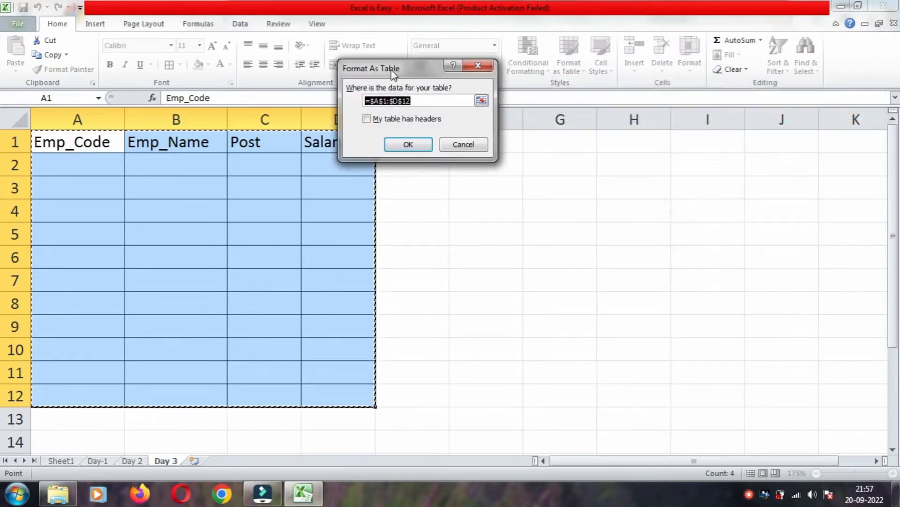
{"action": "left_click_drag", "start_coordinate": [406, 75], "coordinate": [492, 115]}
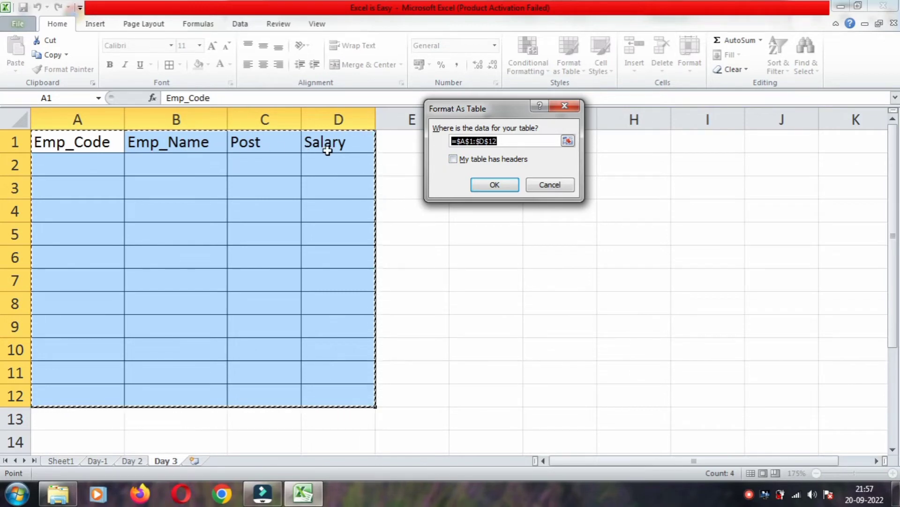
{"action": "left_click", "coordinate": [454, 159]}
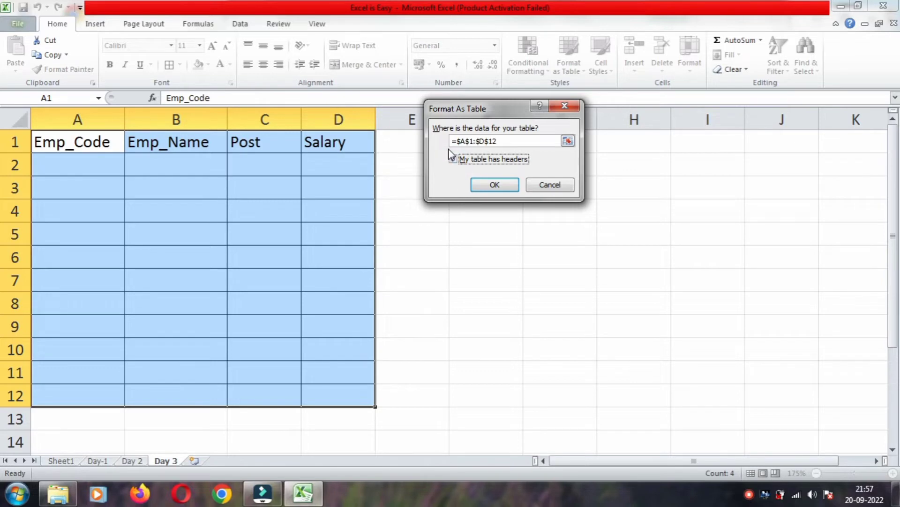
{"action": "left_click", "coordinate": [496, 185]}
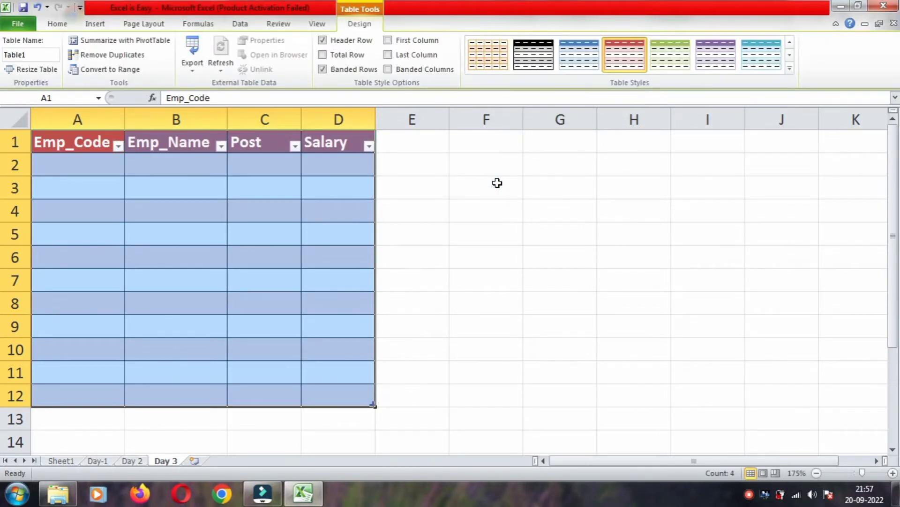
{"action": "left_click", "coordinate": [93, 241]}
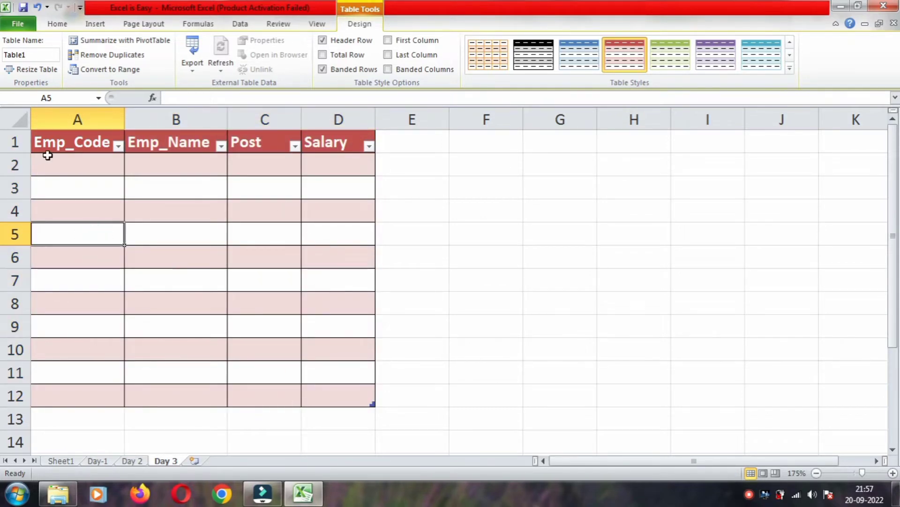
{"action": "mouse_move", "coordinate": [61, 141]}
{"action": "left_mouse_down"}
{"action": "mouse_move", "coordinate": [353, 368]}
{"action": "mouse_move", "coordinate": [348, 401]}
{"action": "left_mouse_up"}
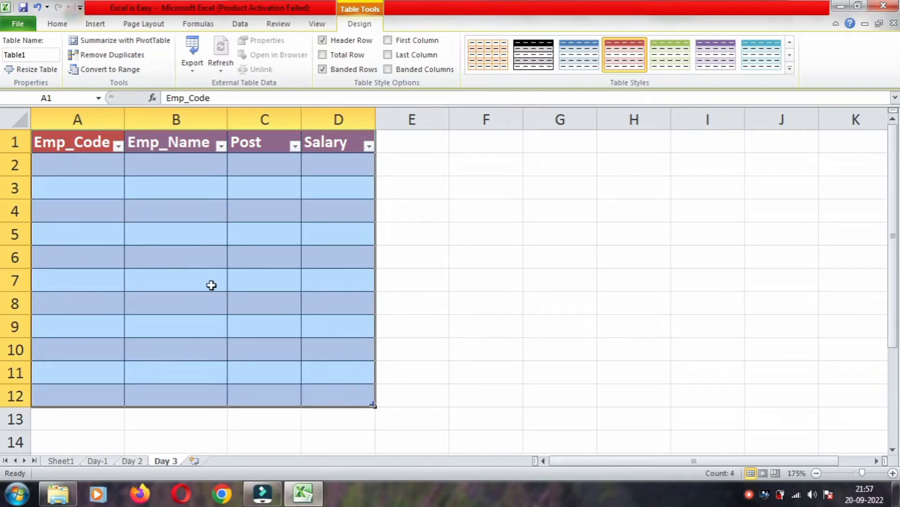
Preview black and blue table styles, then apply the red style with grey banded rows.
{"action": "left_click", "coordinate": [540, 64]}
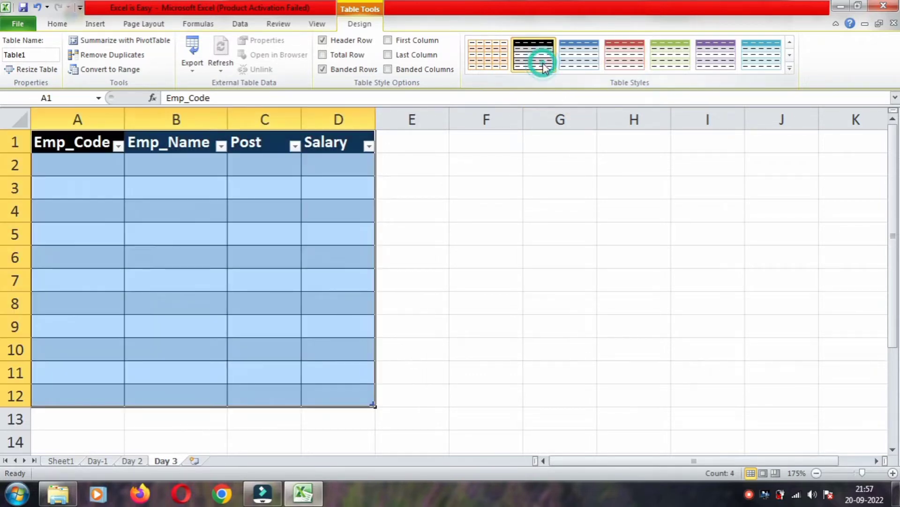
{"action": "left_click", "coordinate": [575, 59]}
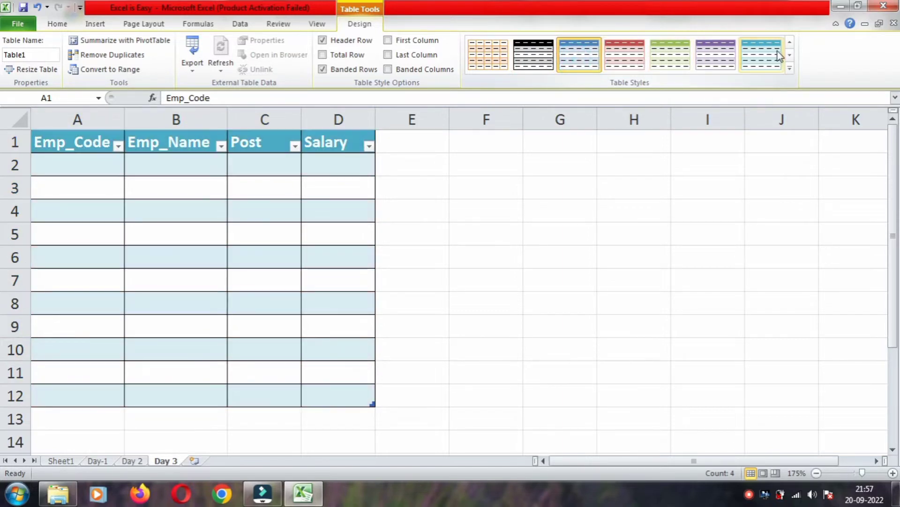
{"action": "left_click", "coordinate": [789, 42]}
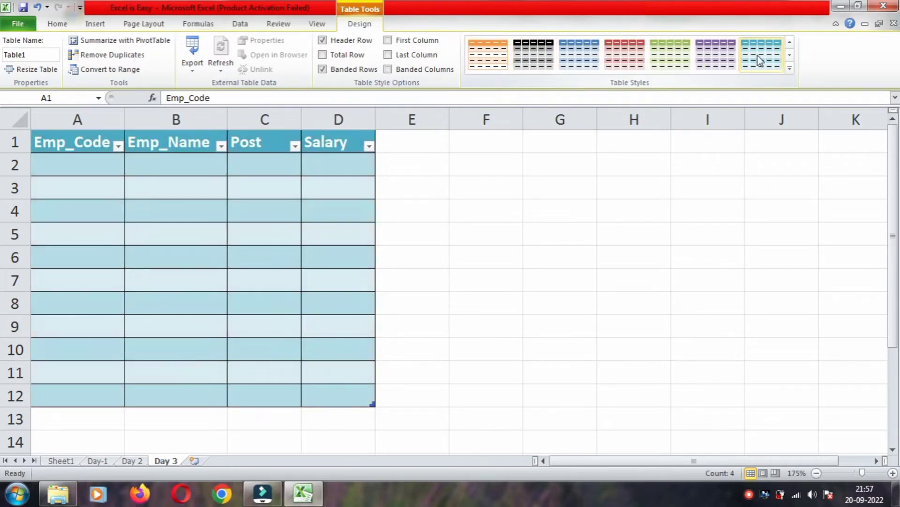
{"action": "left_click", "coordinate": [790, 55]}
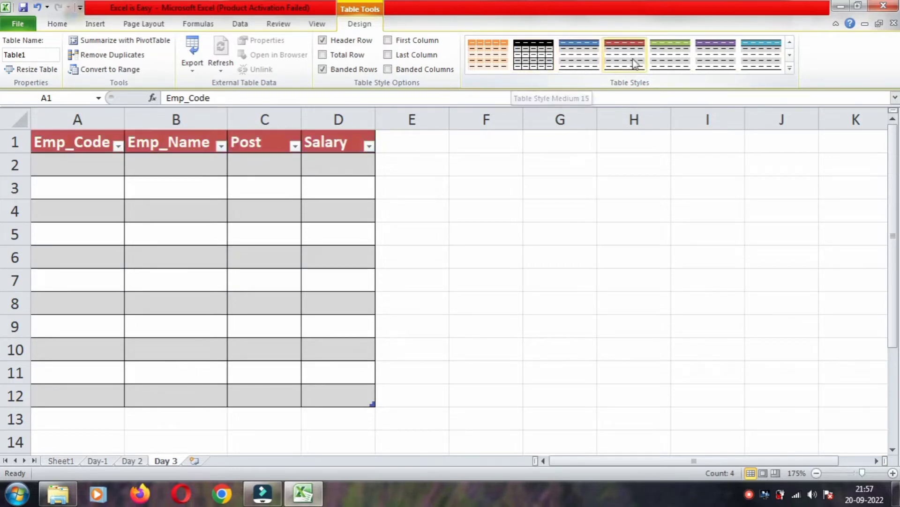
{"action": "left_click", "coordinate": [615, 66]}
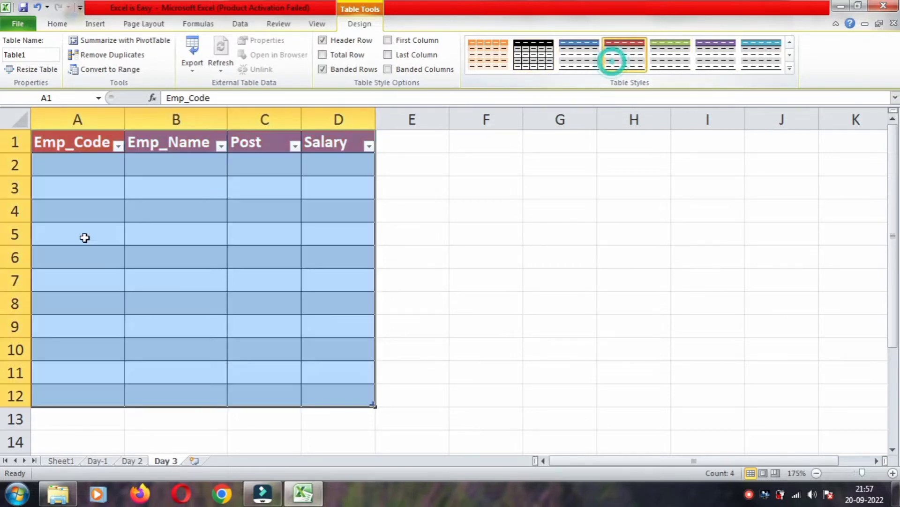
{"action": "left_click", "coordinate": [82, 237]}
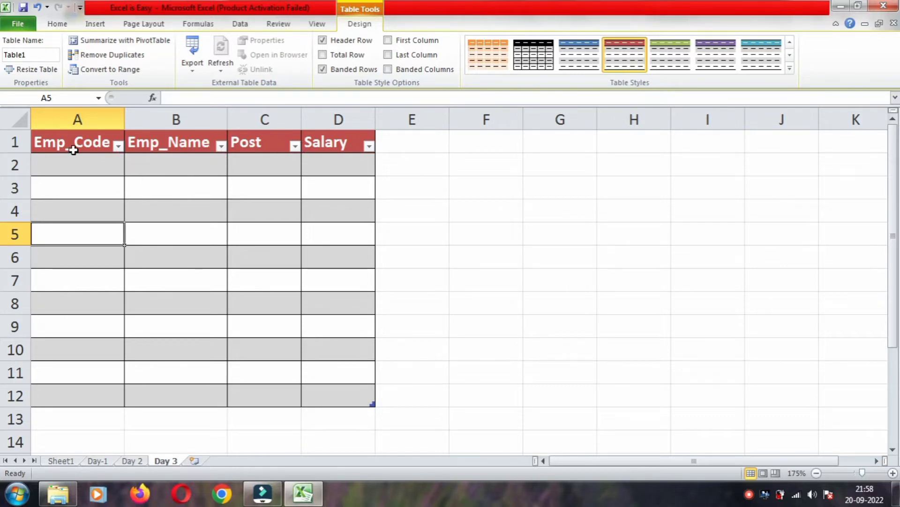
{"action": "left_click_drag", "start_coordinate": [73, 150], "coordinate": [317, 143]}
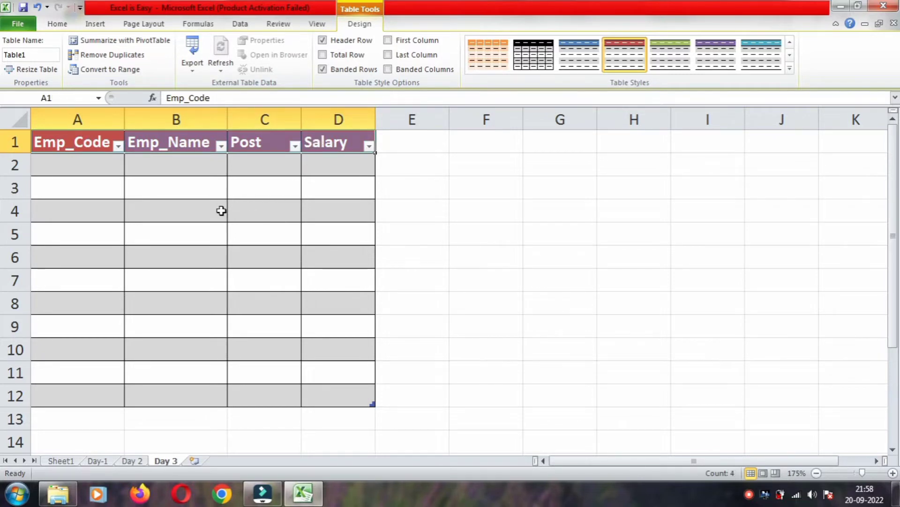
{"action": "left_click", "coordinate": [116, 247]}
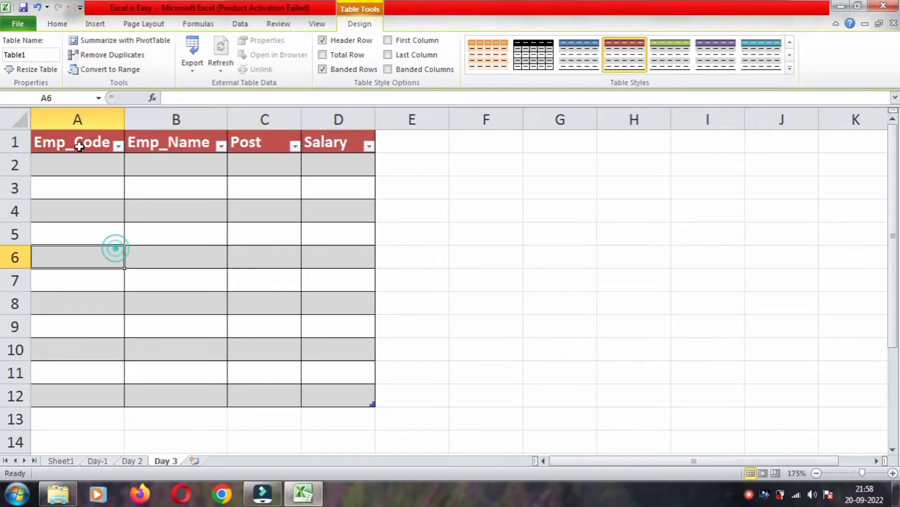
{"action": "left_click_drag", "start_coordinate": [79, 147], "coordinate": [334, 138]}
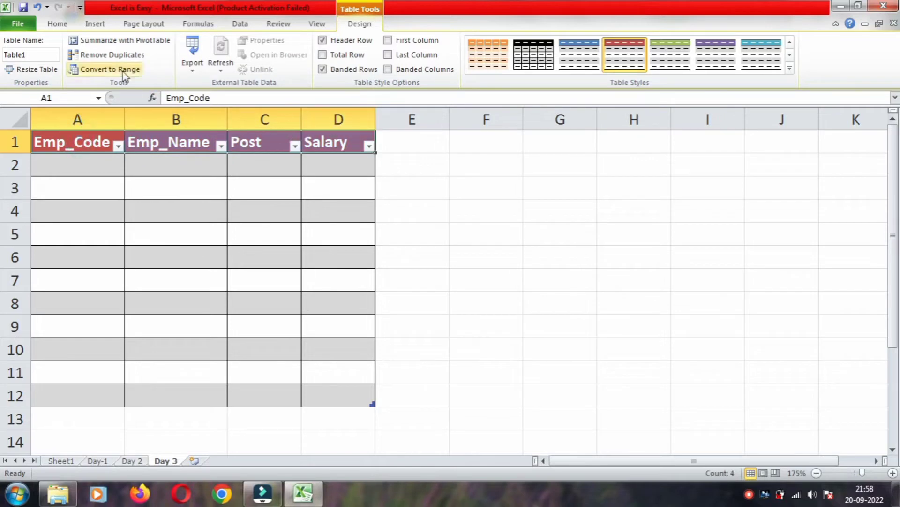
Turn off the filter arrows on the table headings through Sort & Filter.
{"action": "left_click", "coordinate": [57, 24]}
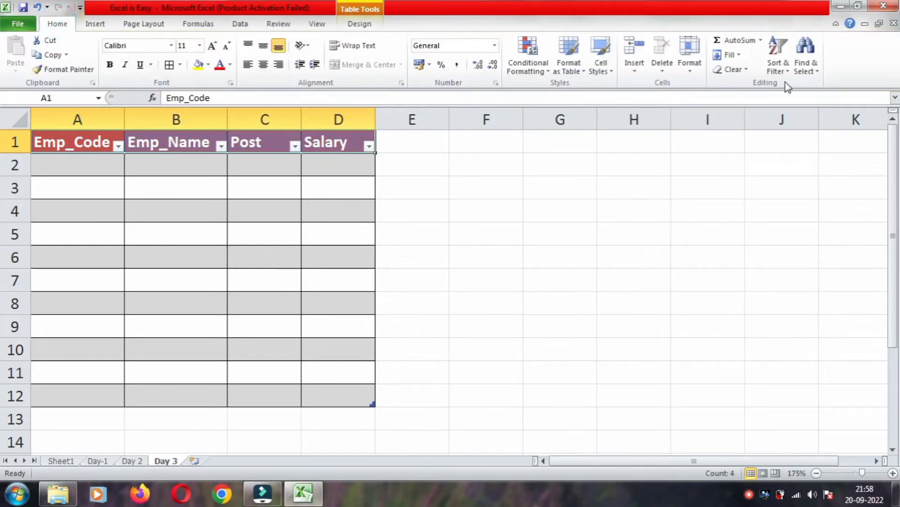
{"action": "left_click", "coordinate": [778, 70]}
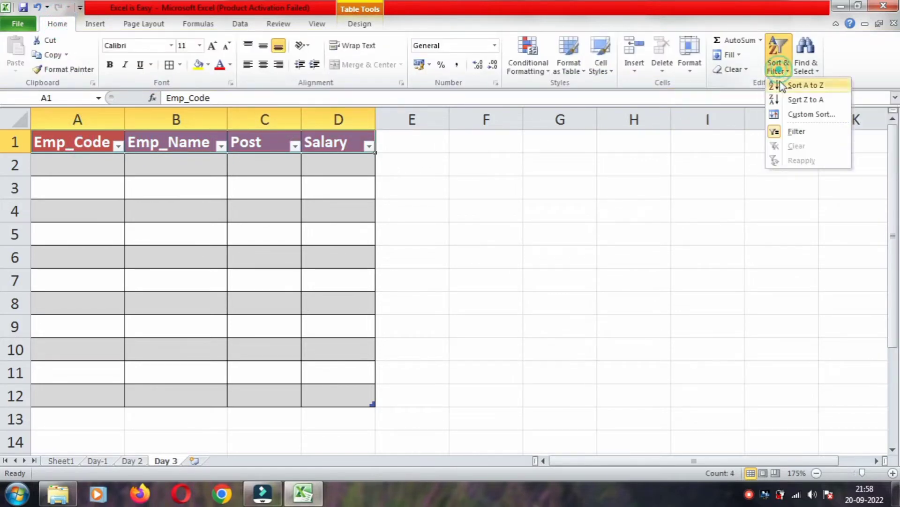
{"action": "left_click", "coordinate": [776, 133]}
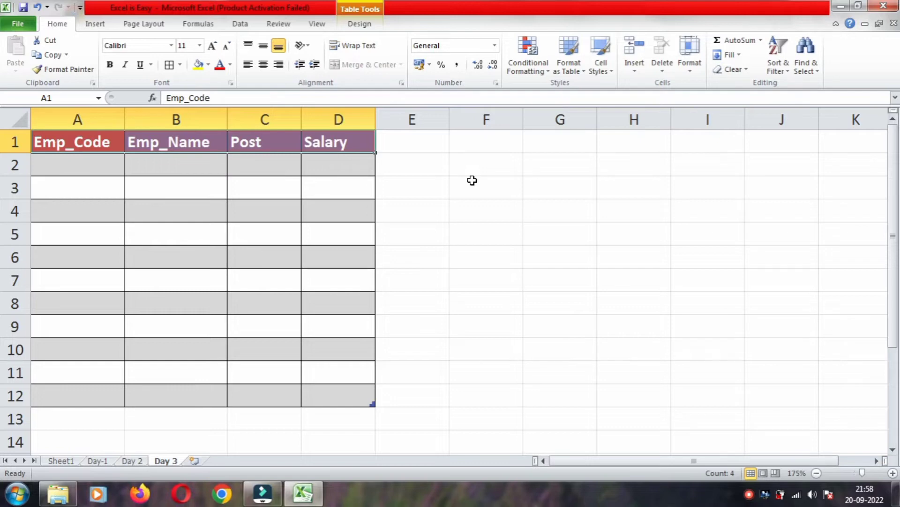
{"action": "left_click", "coordinate": [207, 216]}
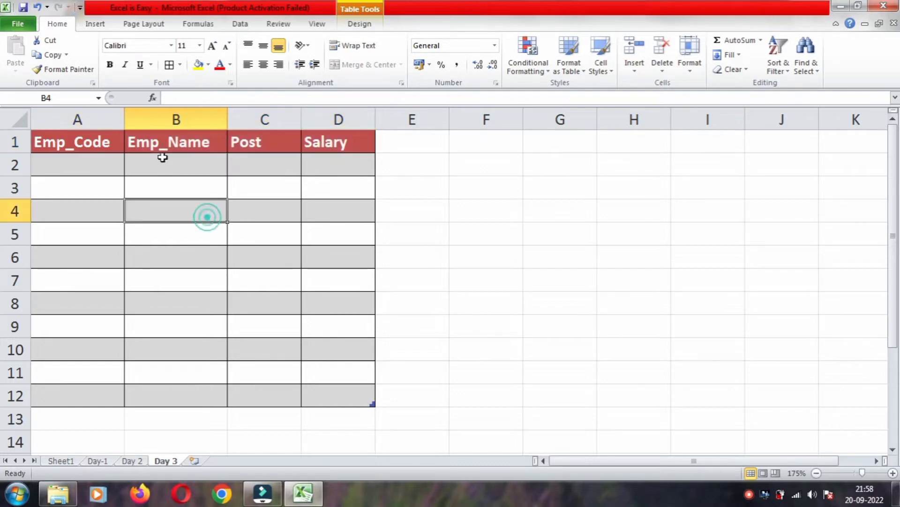
Centre the A1:D1 headings horizontally and vertically and make row 1 taller.
{"action": "left_click_drag", "start_coordinate": [91, 140], "coordinate": [340, 140]}
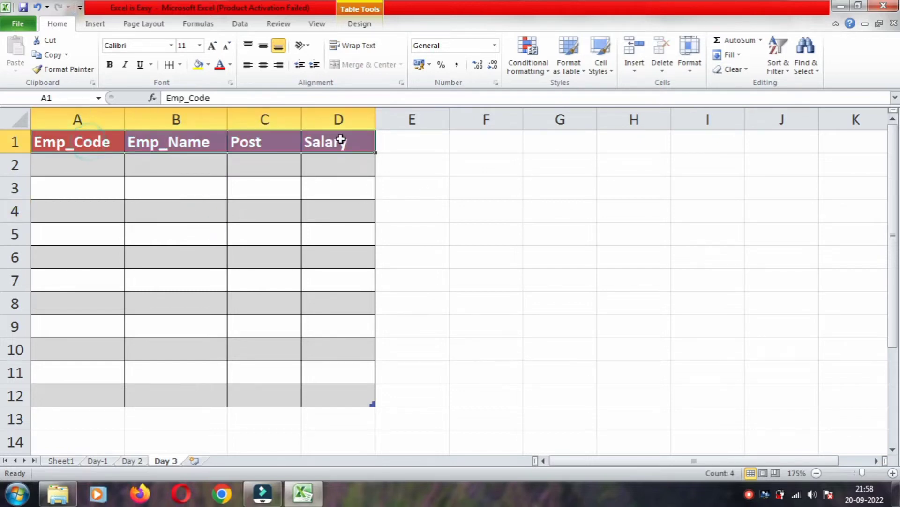
{"action": "left_click", "coordinate": [263, 64]}
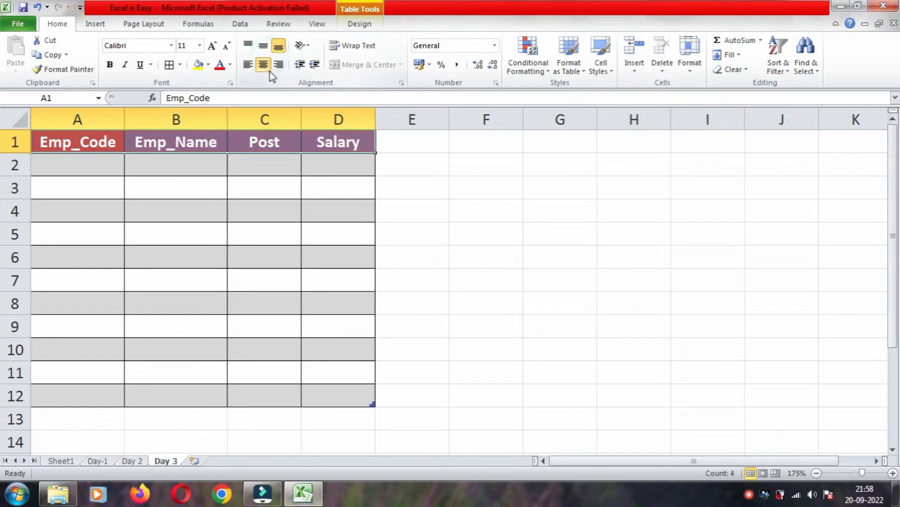
{"action": "left_click", "coordinate": [264, 45]}
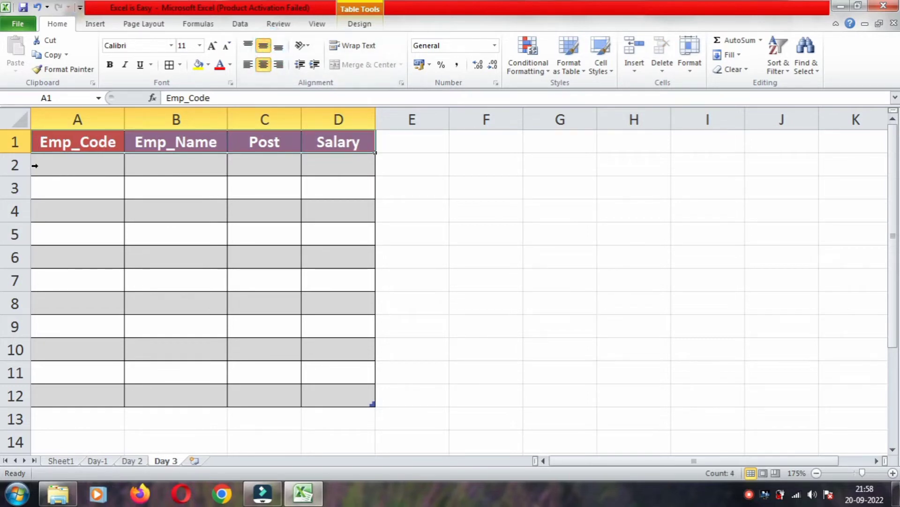
{"action": "left_click_drag", "start_coordinate": [27, 151], "coordinate": [27, 156]}
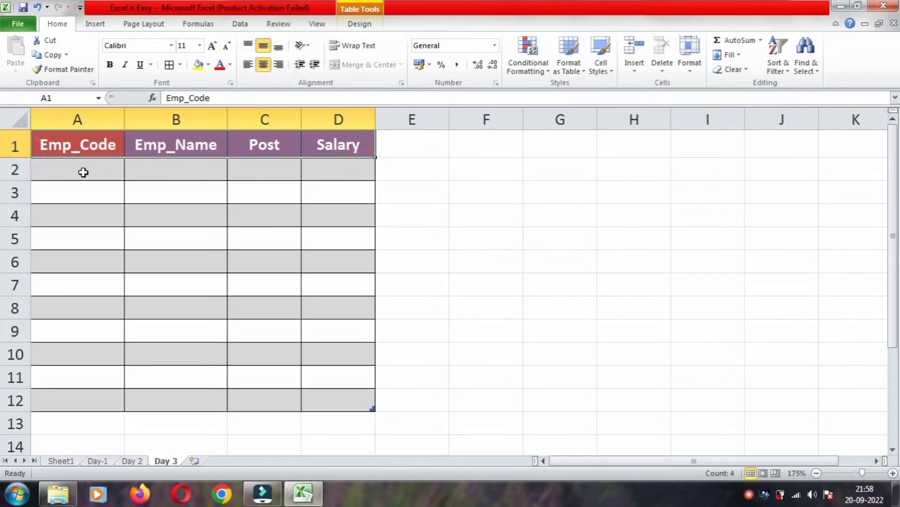
Enter codes 1001 and 1002 in A2:A3 and centre the Emp_Code cells both ways.
{"action": "left_click", "coordinate": [87, 175]}
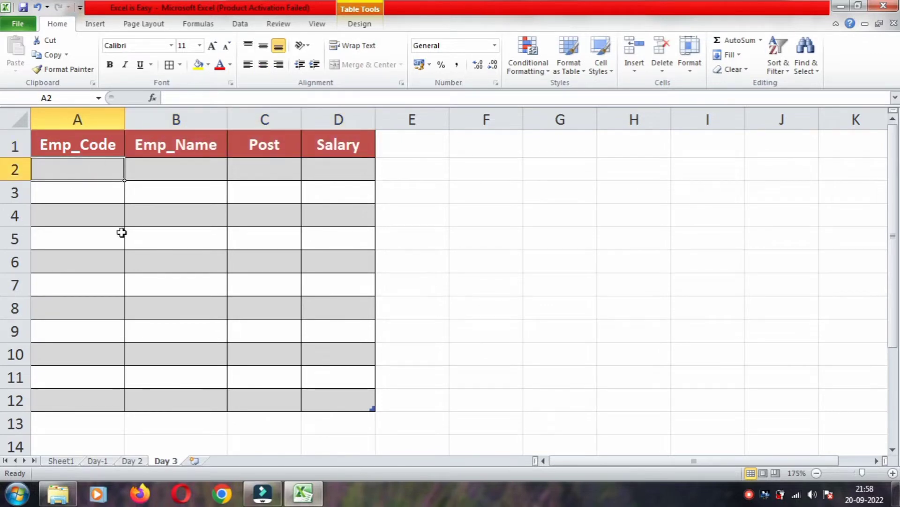
{"action": "type", "text": "1001"}
{"action": "key", "text": "Return"}
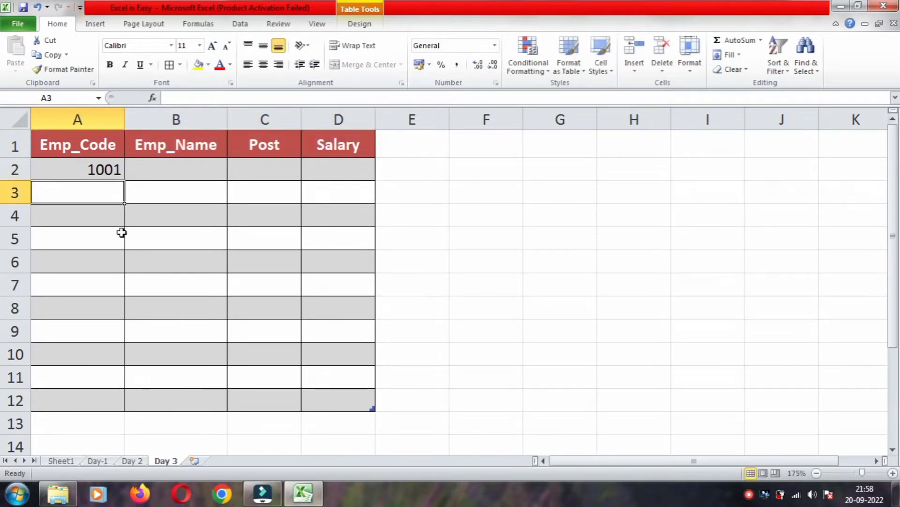
{"action": "type", "text": "1002"}
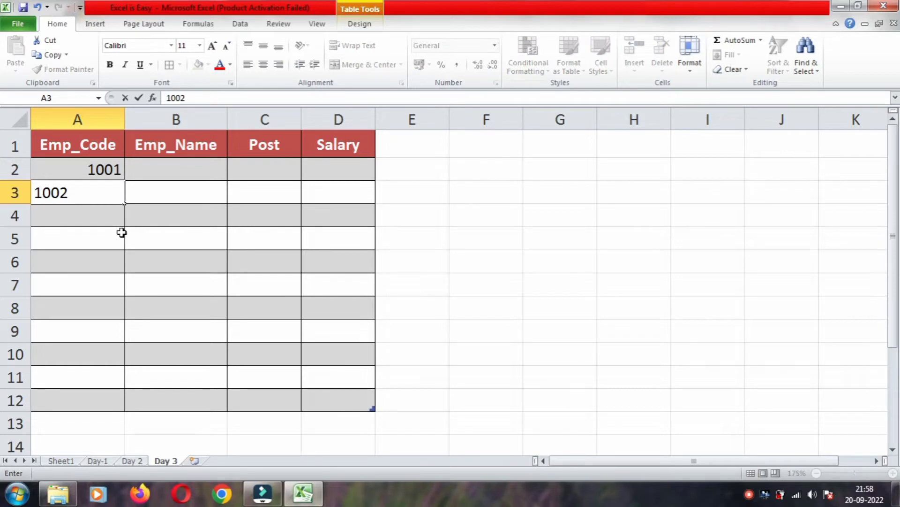
{"action": "left_click", "coordinate": [89, 237]}
{"action": "left_click_drag", "start_coordinate": [95, 170], "coordinate": [91, 399]}
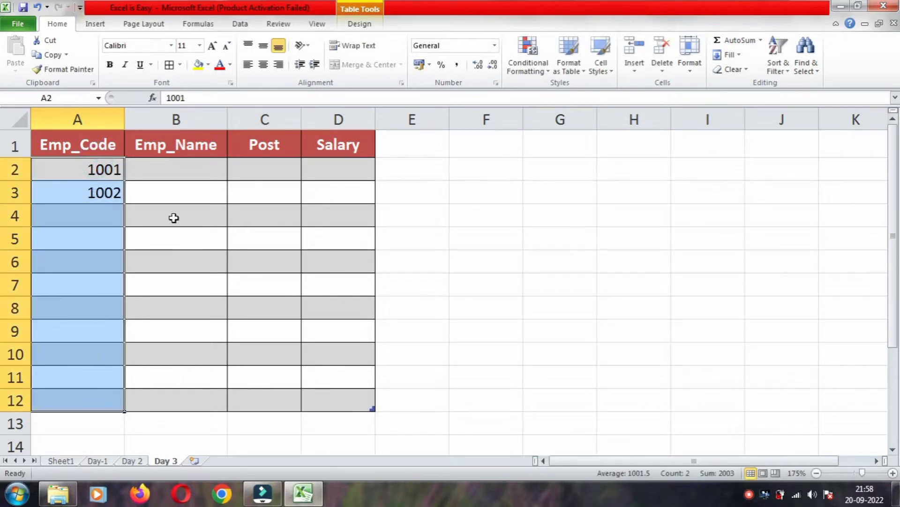
{"action": "left_click", "coordinate": [263, 64]}
{"action": "left_click", "coordinate": [263, 45]}
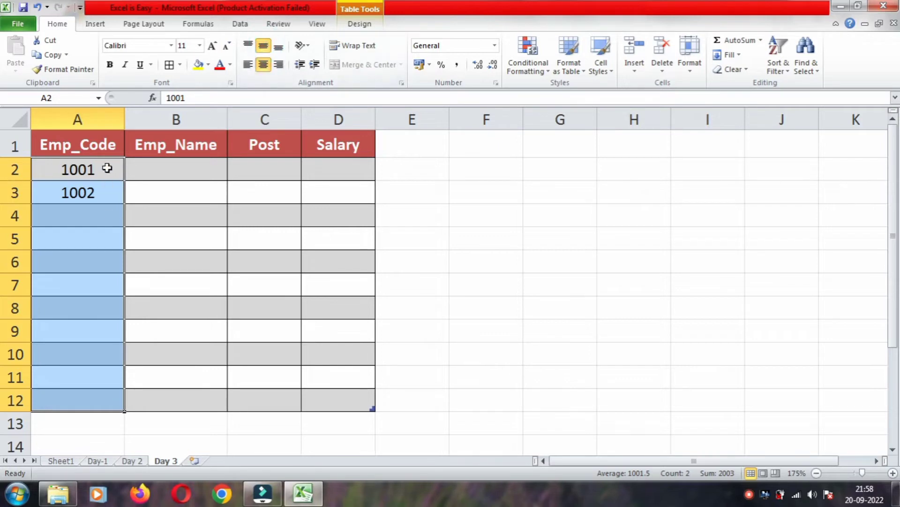
Fill the code series down to 1011 in row 12 and type employee names in B2:B12.
{"action": "left_click_drag", "start_coordinate": [107, 168], "coordinate": [126, 387]}
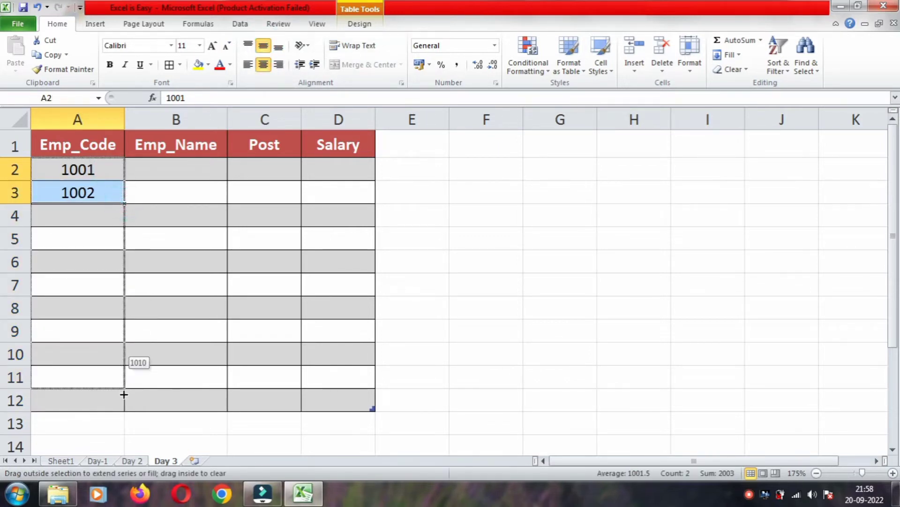
{"action": "left_click_drag", "start_coordinate": [124, 394], "coordinate": [123, 399]}
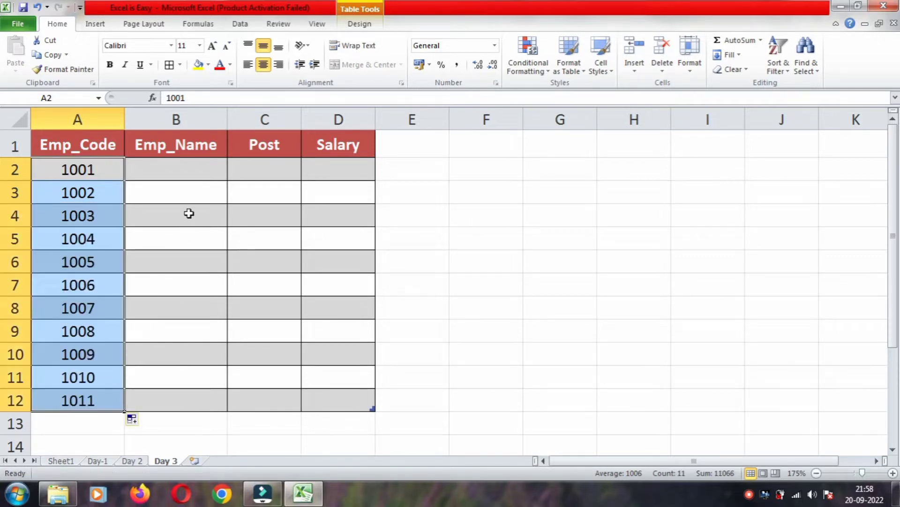
{"action": "left_click", "coordinate": [185, 175]}
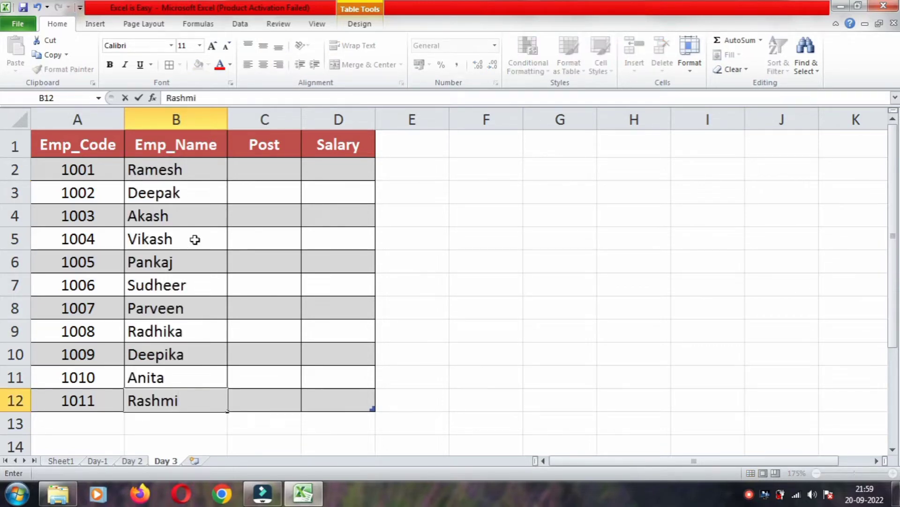
{"action": "left_click", "coordinate": [262, 176]}
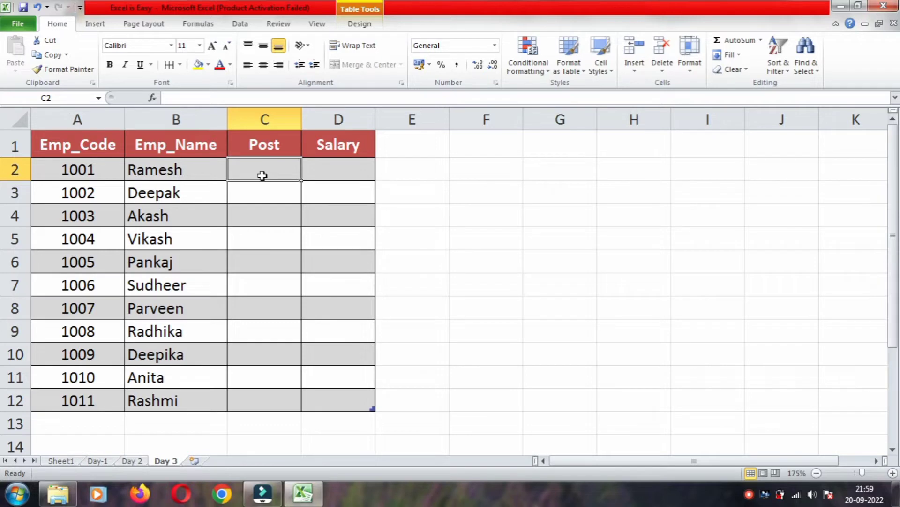
Type clerk, Peon, Guard, Manager and Supervisior down cells G3 to G7.
{"action": "left_click", "coordinate": [572, 191]}
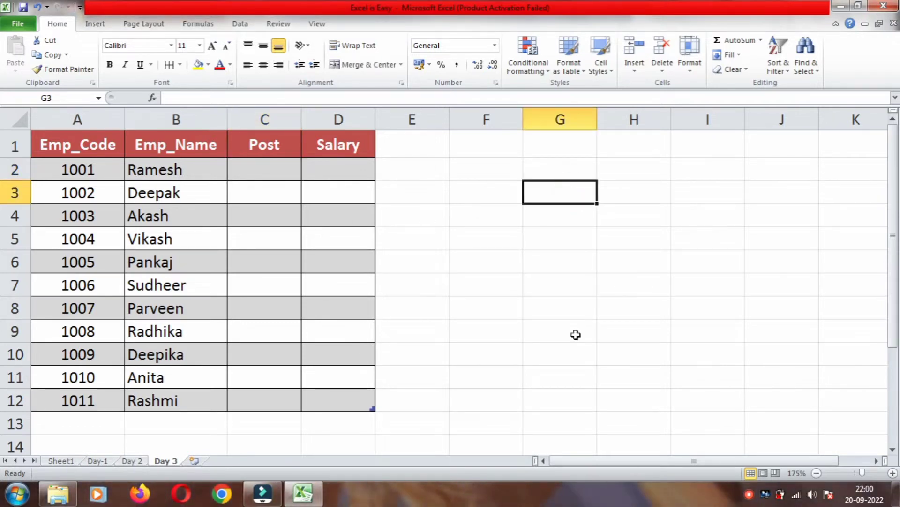
{"action": "type", "text": "clerk"}
{"action": "key", "text": "Return"}
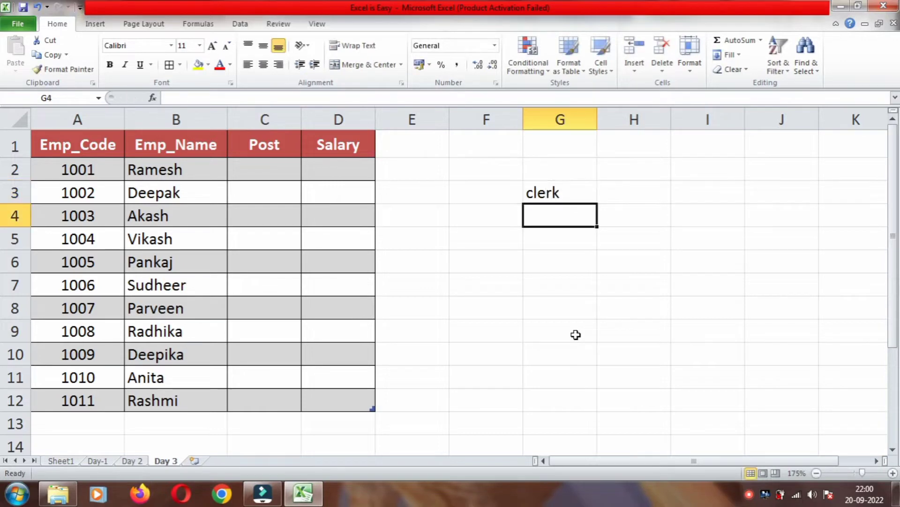
{"action": "type", "text": "Peion"}
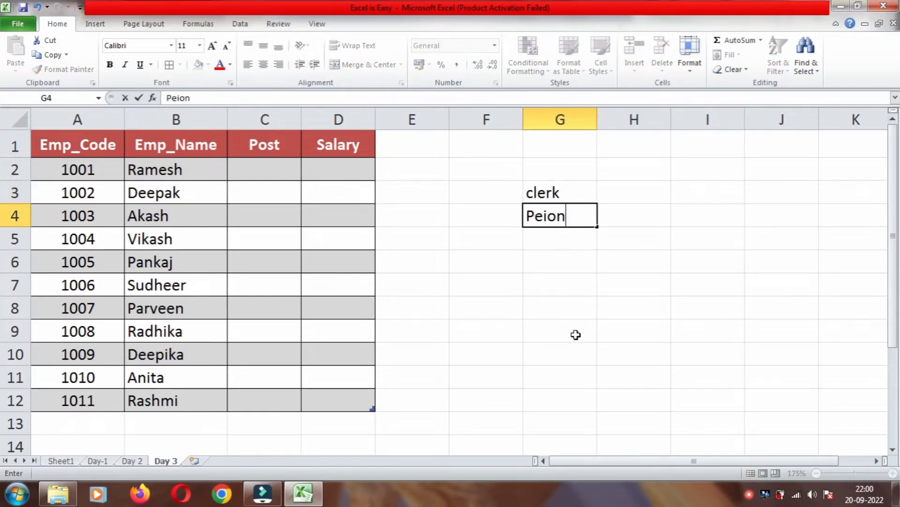
{"action": "key", "text": "BackSpace"}
{"action": "key", "text": "BackSpace"}
{"action": "key", "text": "BackSpace"}
{"action": "type", "text": "on"}
{"action": "key", "text": "Return"}
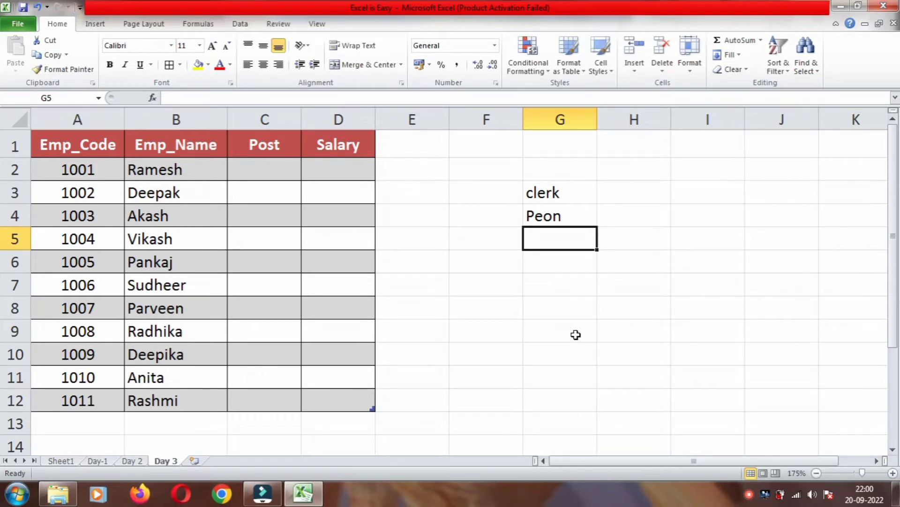
{"action": "type", "text": "Gua"}
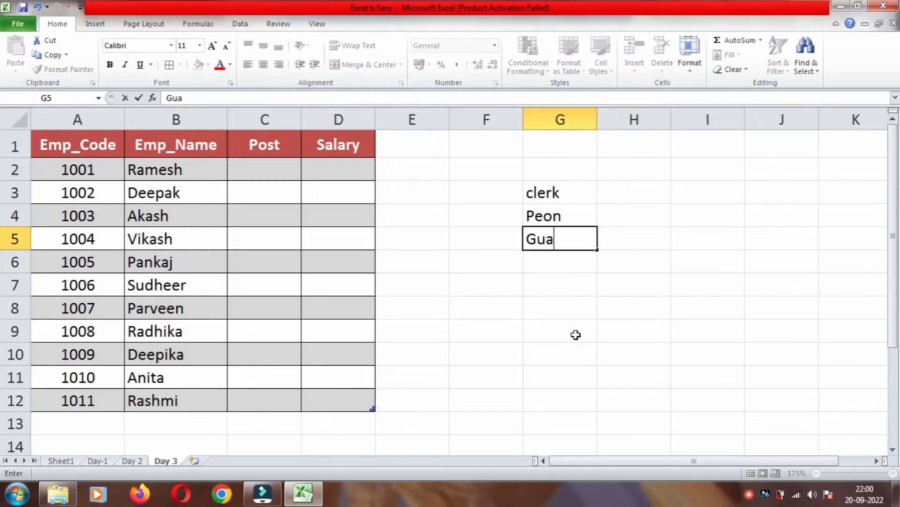
{"action": "type", "text": "rd"}
{"action": "type", "text": "M"}
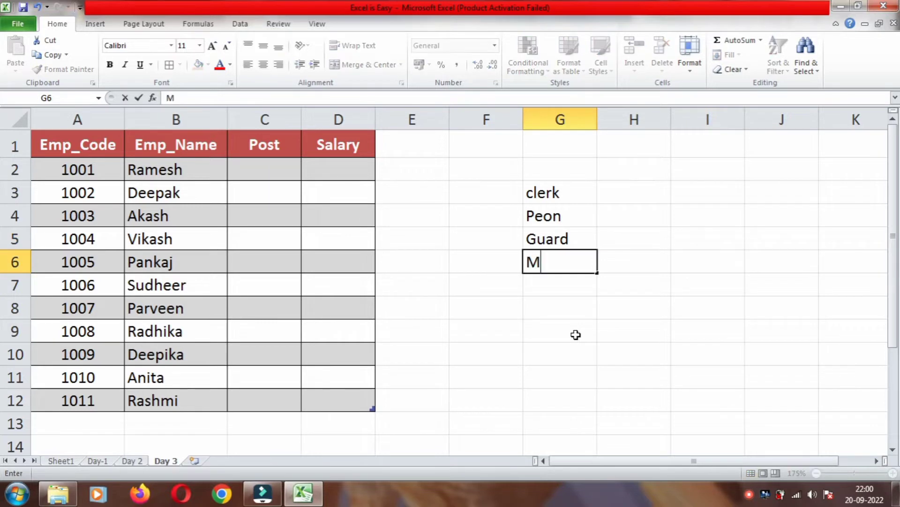
{"action": "type", "text": "anager"}
{"action": "key", "text": "Return"}
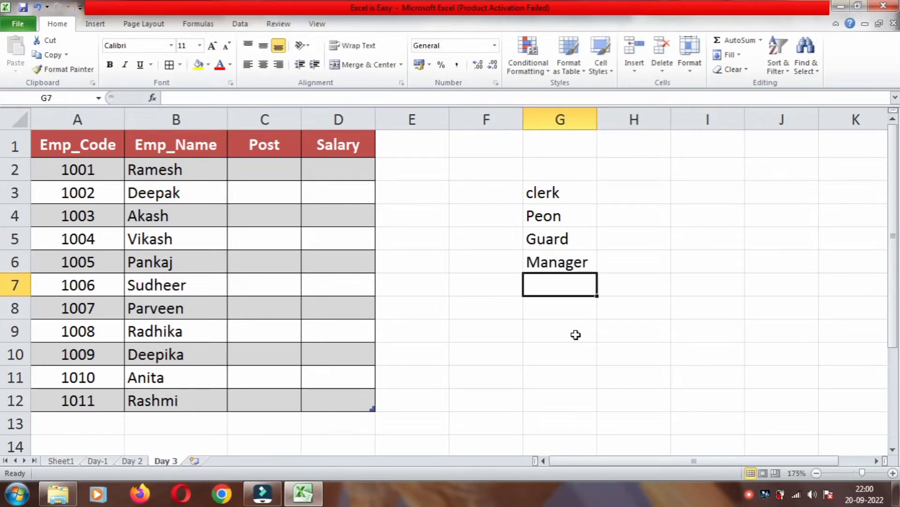
{"action": "type", "text": "Superv"}
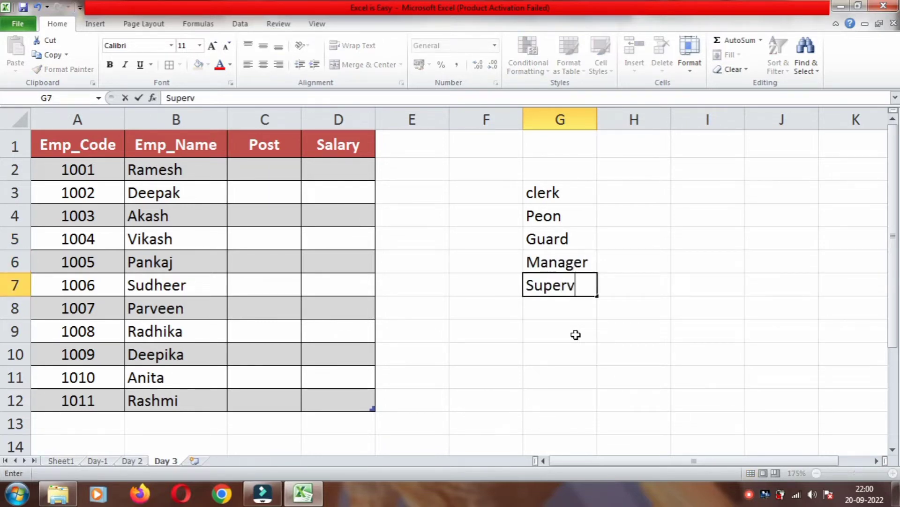
{"action": "type", "text": "isior"}
{"action": "left_click", "coordinate": [576, 335]}
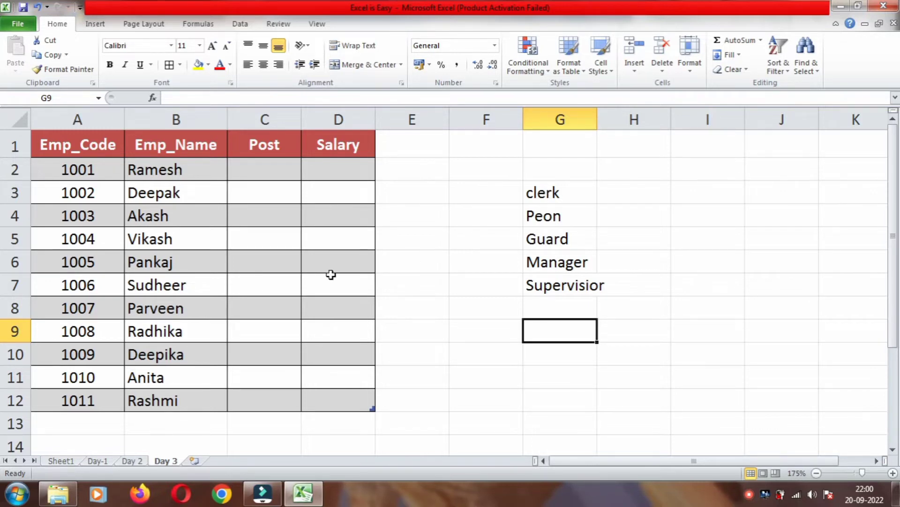
Select the Post column cells down the length of the table.
{"action": "left_click", "coordinate": [280, 167]}
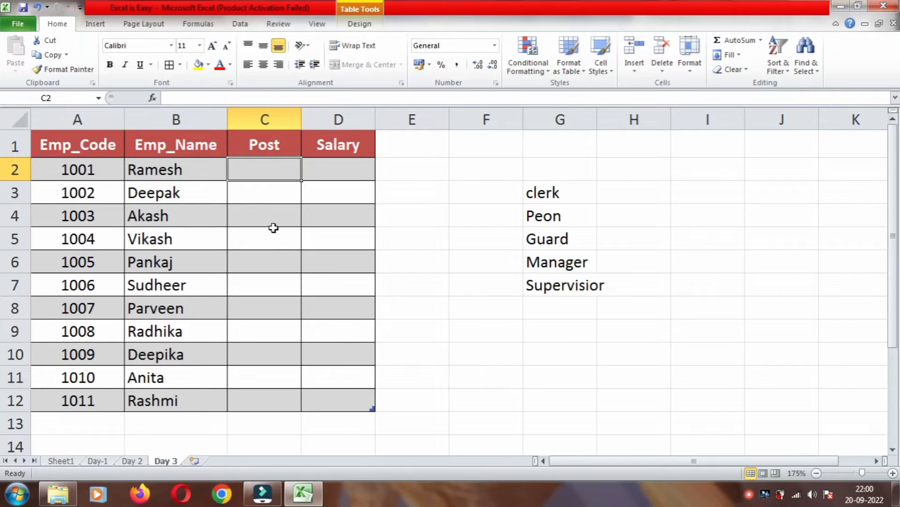
{"action": "left_click", "coordinate": [266, 145]}
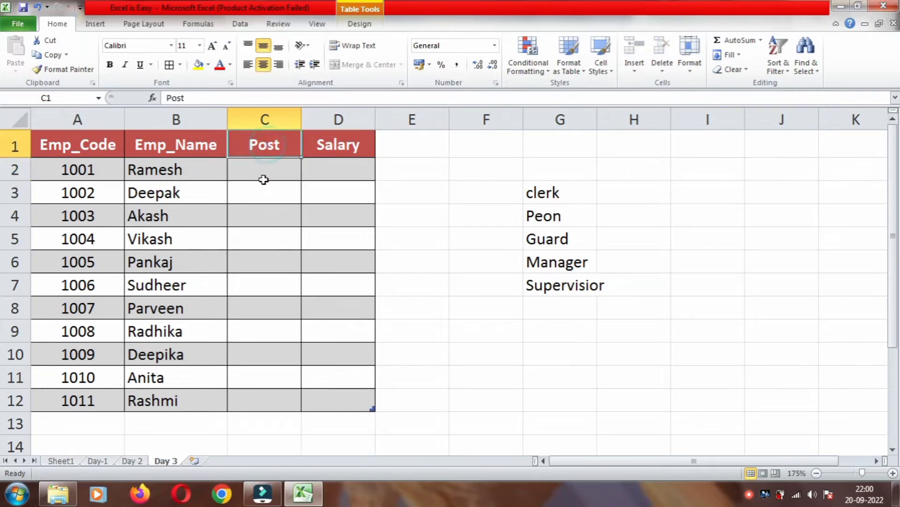
{"action": "left_click_drag", "start_coordinate": [268, 168], "coordinate": [268, 398]}
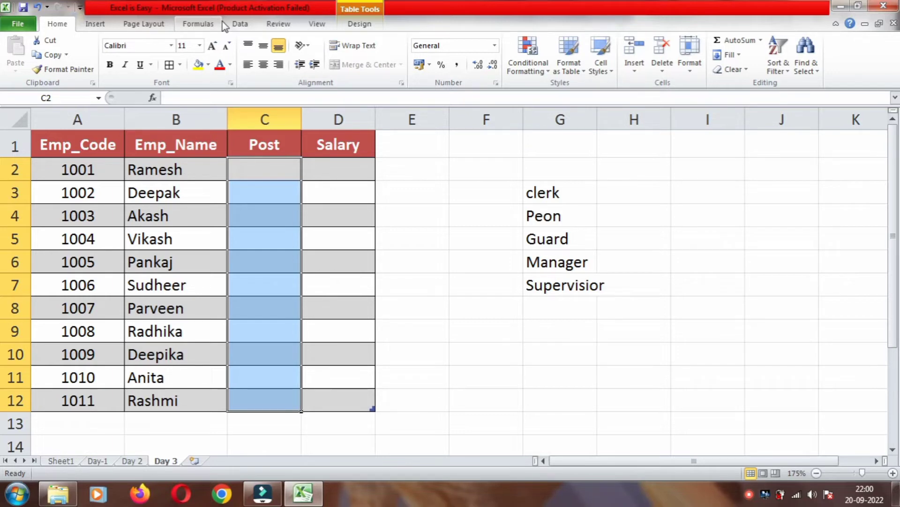
Select the Post cells C2:C12 and show the Data tab's tools.
{"action": "left_click", "coordinate": [250, 165]}
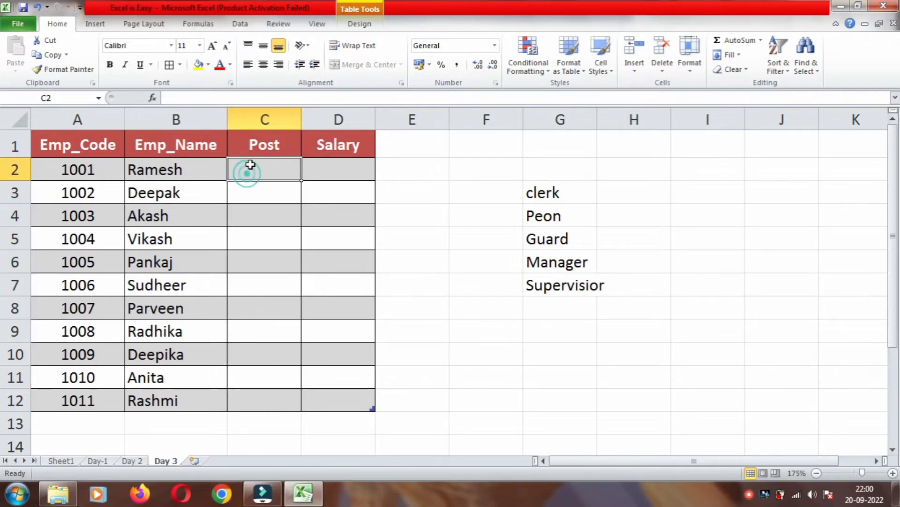
{"action": "left_click_drag", "start_coordinate": [250, 165], "coordinate": [244, 404]}
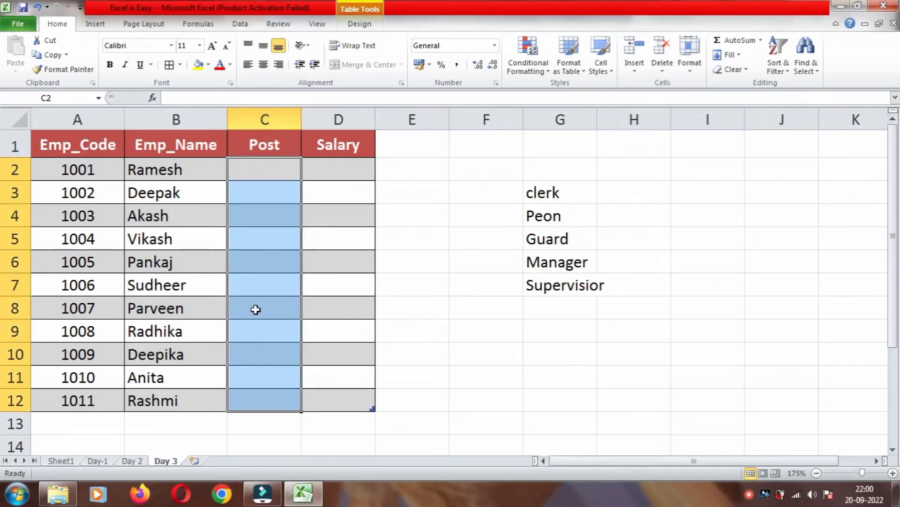
{"action": "left_click", "coordinate": [238, 24]}
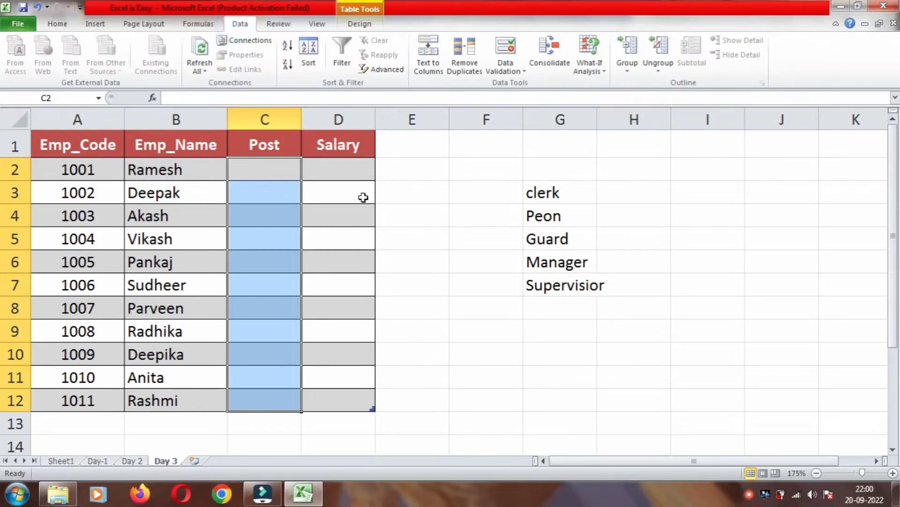
Apply a List validation to C2:C12 with Clerk, Peon, Guard, Manager and Supervisior as the choices.
{"action": "left_click", "coordinate": [501, 70]}
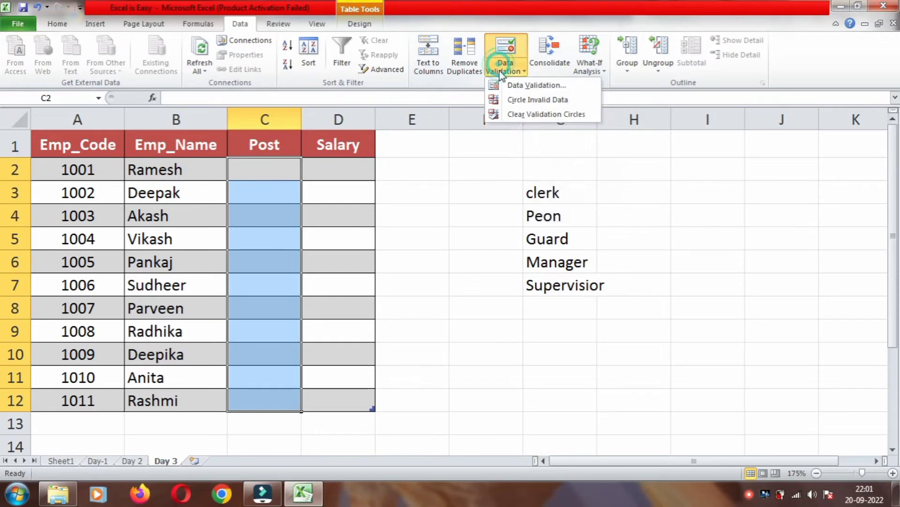
{"action": "left_click", "coordinate": [511, 88]}
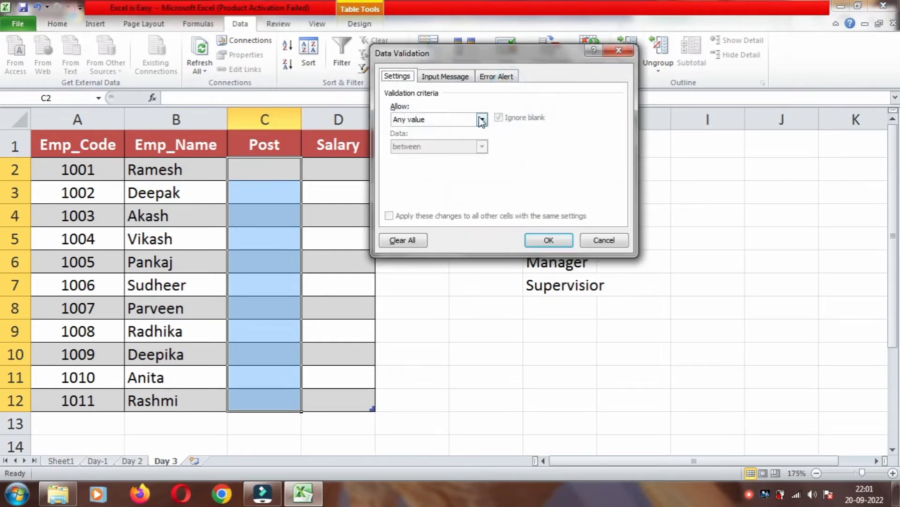
{"action": "left_click_drag", "start_coordinate": [438, 52], "coordinate": [393, 119]}
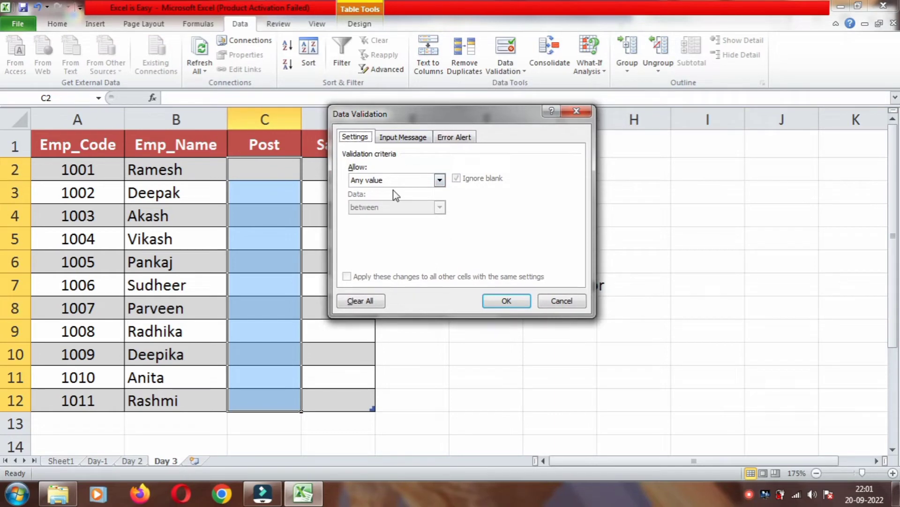
{"action": "left_click", "coordinate": [364, 179]}
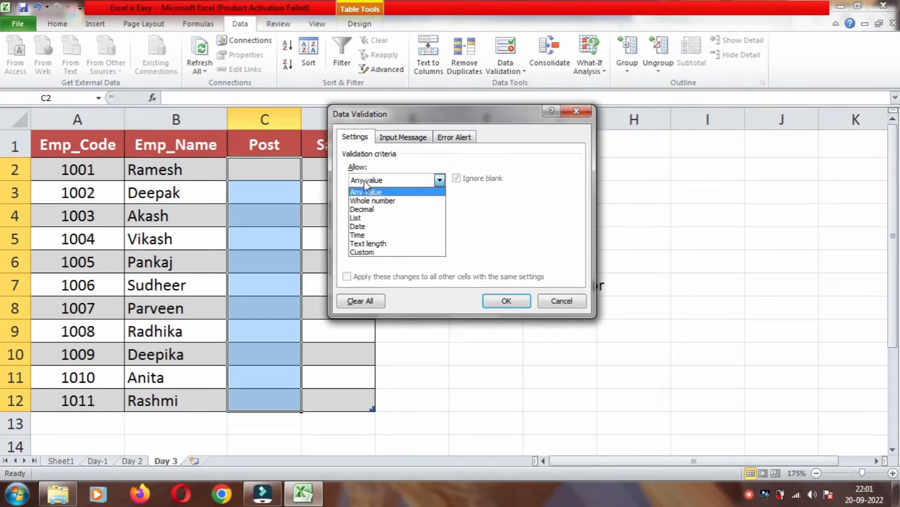
{"action": "left_click", "coordinate": [364, 218]}
{"action": "left_click", "coordinate": [362, 233]}
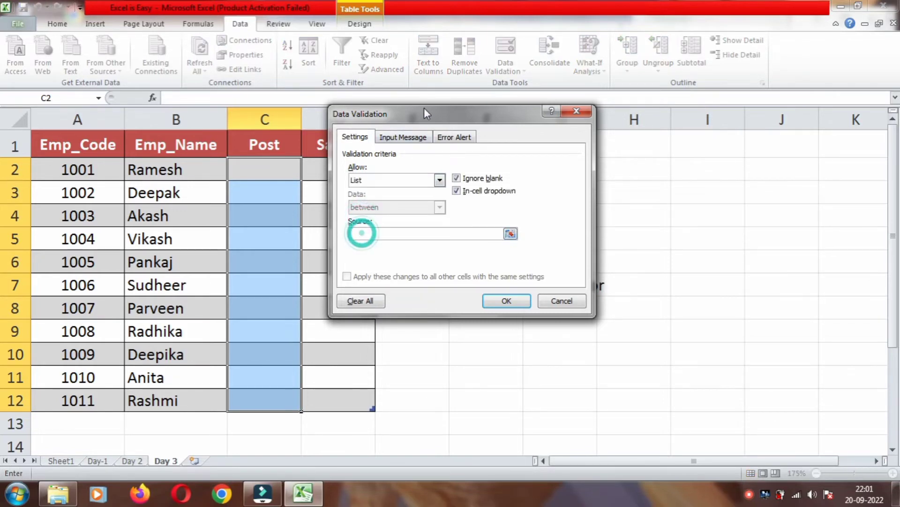
{"action": "left_click_drag", "start_coordinate": [424, 113], "coordinate": [341, 123]}
{"action": "type", "text": "Clerk, Peon, Guard, Manager,"}
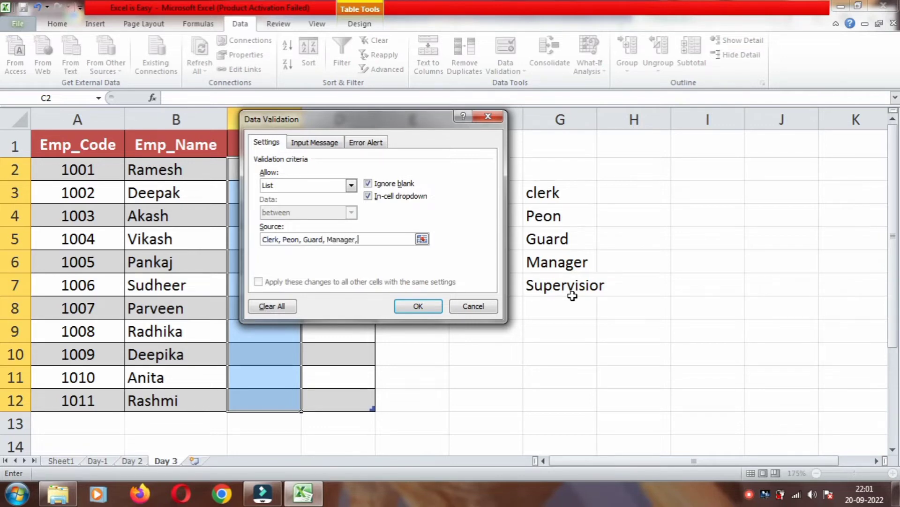
{"action": "type", "text": "Supe"}
{"action": "type", "text": "rvisior"}
{"action": "left_click", "coordinate": [423, 307]}
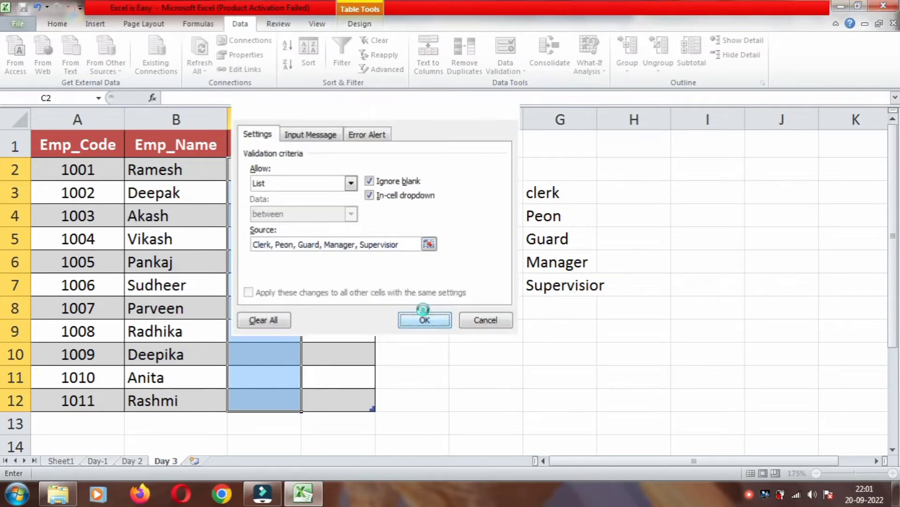
{"action": "left_click_drag", "start_coordinate": [557, 196], "coordinate": [556, 310]}
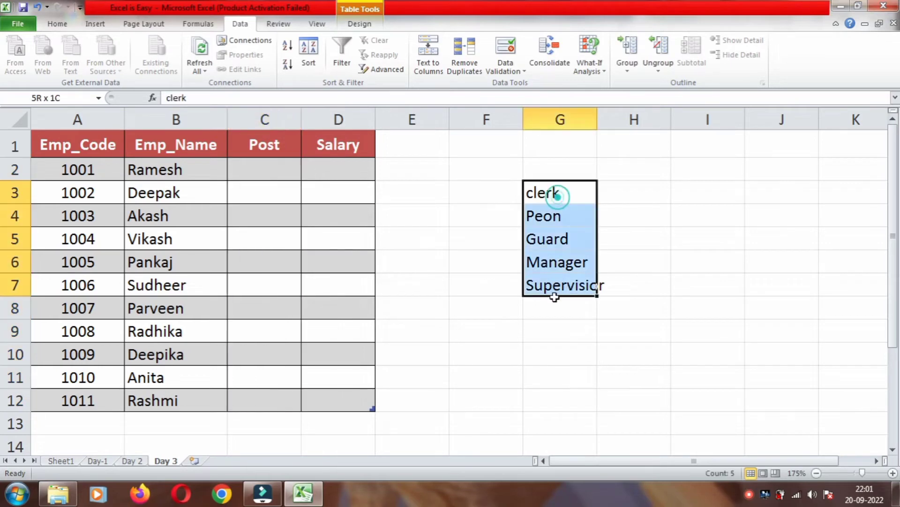
Delete the helper post list in G3:G7 and pick Manager for C2.
{"action": "key", "text": "Delete"}
{"action": "left_click", "coordinate": [492, 325]}
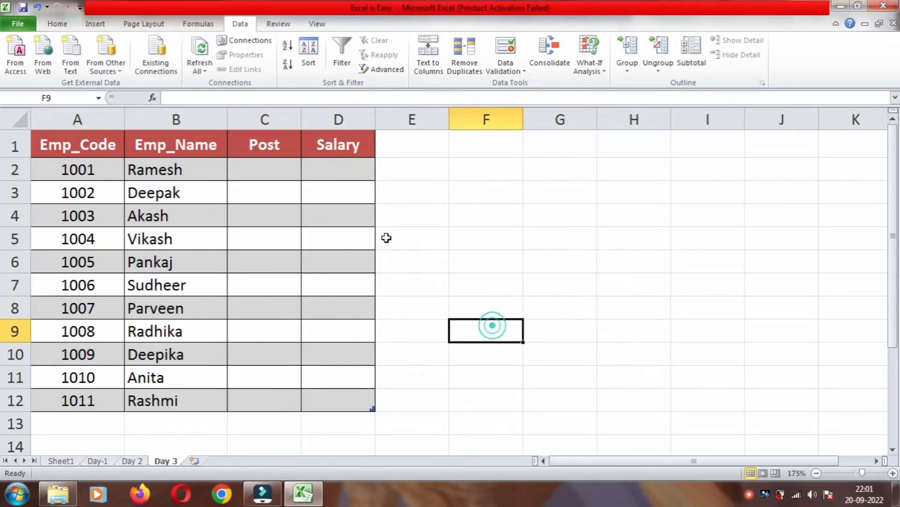
{"action": "left_click", "coordinate": [263, 164]}
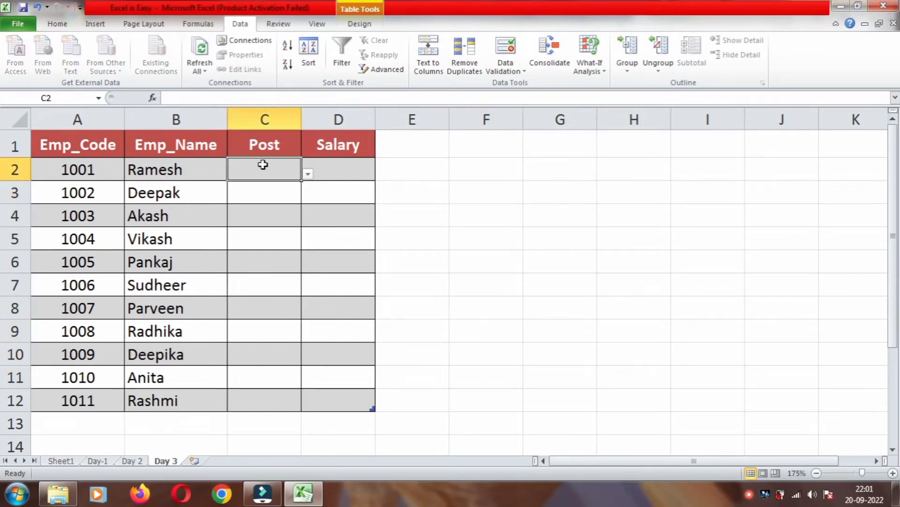
{"action": "left_click", "coordinate": [308, 175]}
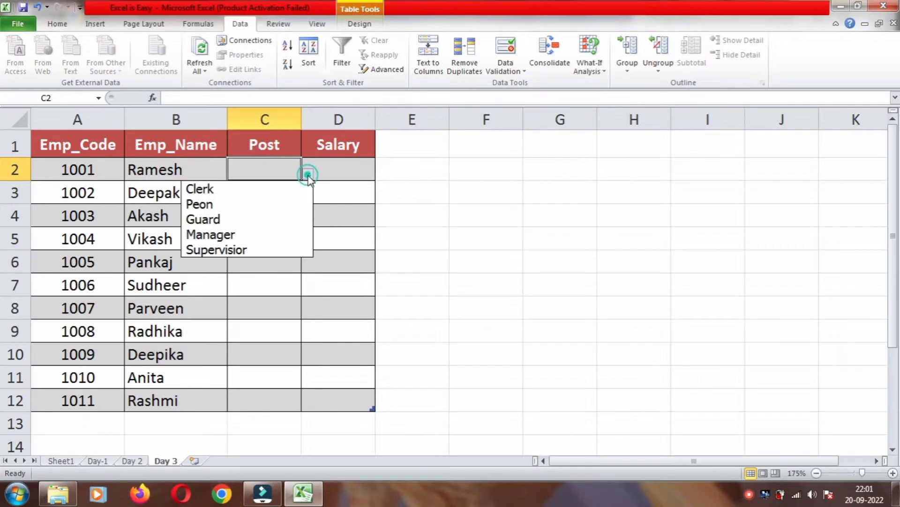
{"action": "left_click", "coordinate": [244, 234]}
Pick posts for C3–C7 from the dropdown: Supervisior, Guard, Clerk, Peon, Supervisior.
{"action": "left_click", "coordinate": [284, 193]}
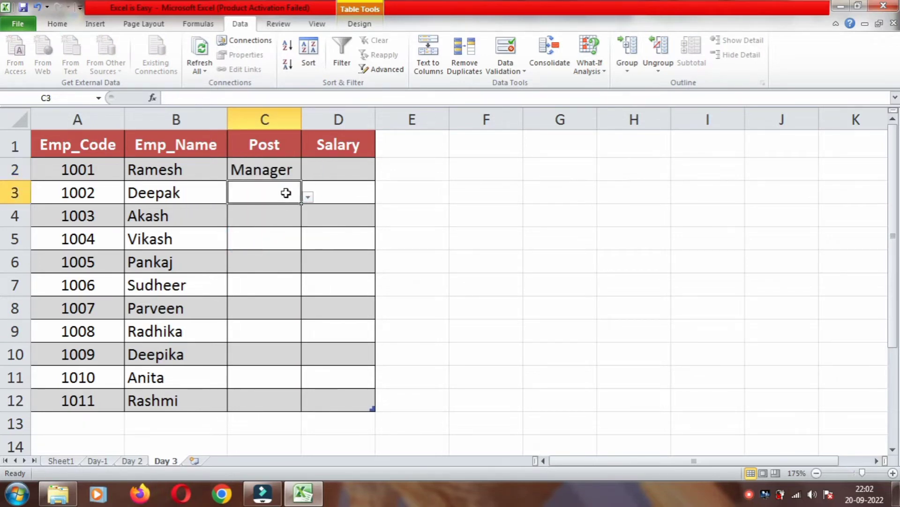
{"action": "left_click", "coordinate": [308, 197]}
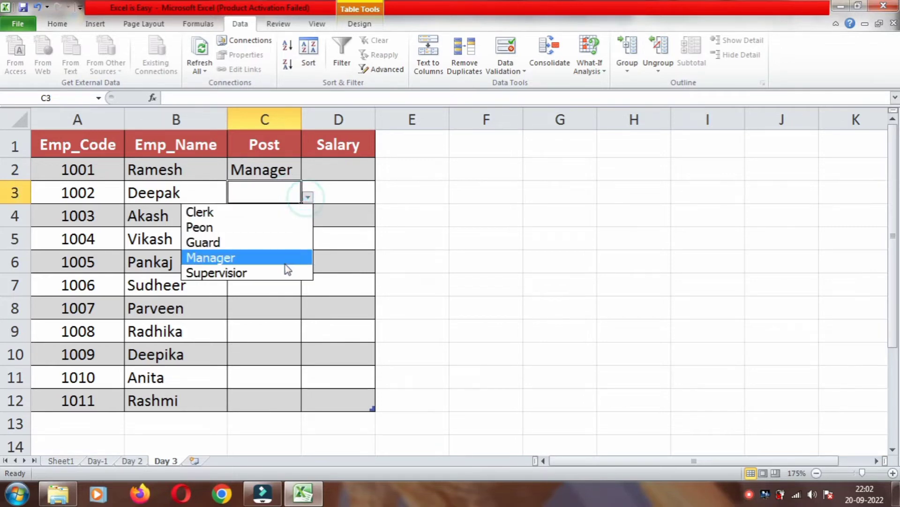
{"action": "left_click", "coordinate": [282, 267]}
{"action": "left_click", "coordinate": [290, 213]}
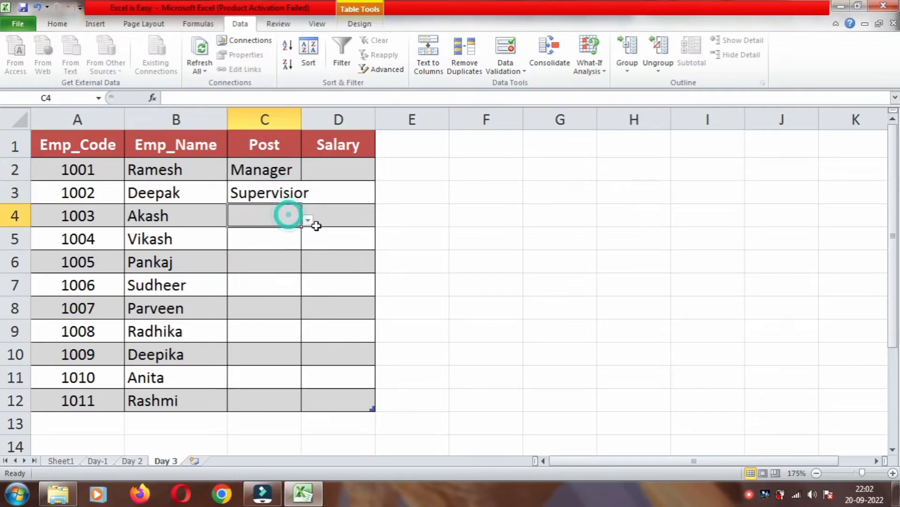
{"action": "left_click", "coordinate": [308, 221]}
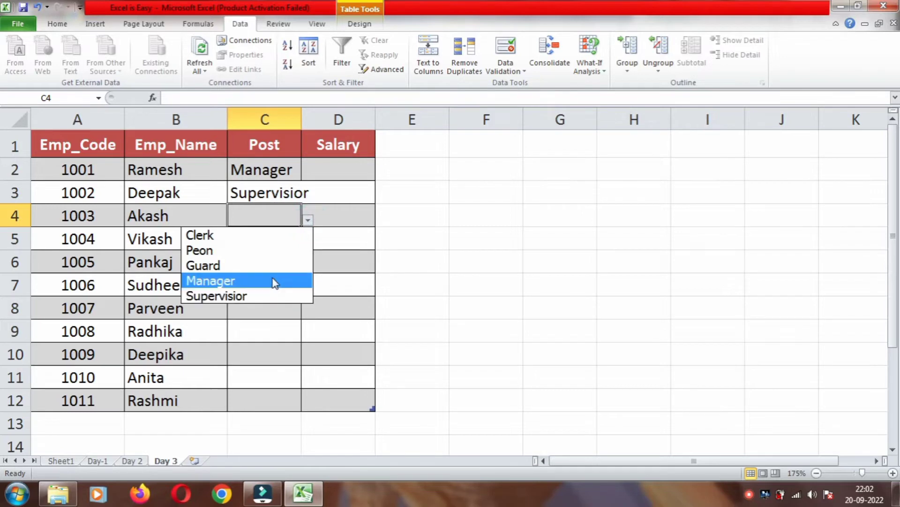
{"action": "left_click", "coordinate": [272, 265]}
{"action": "left_click", "coordinate": [281, 241]}
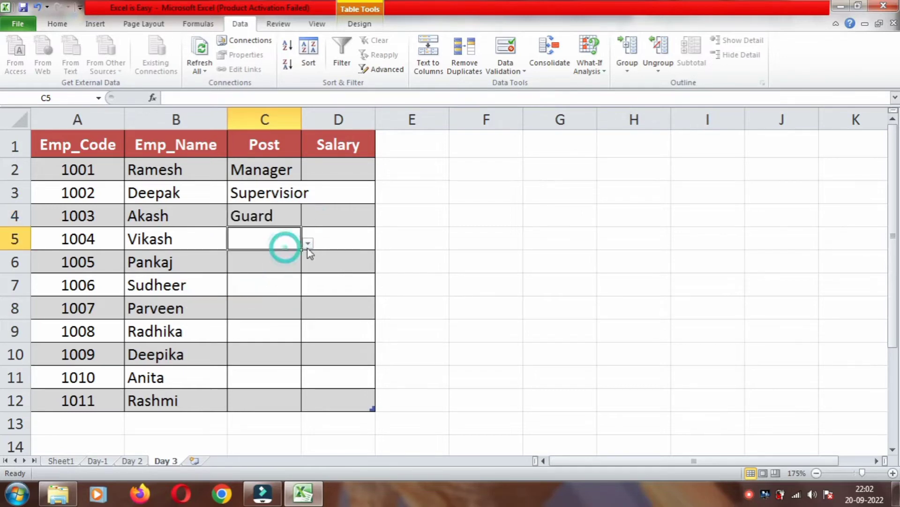
{"action": "left_click", "coordinate": [308, 242]}
{"action": "left_click", "coordinate": [261, 258]}
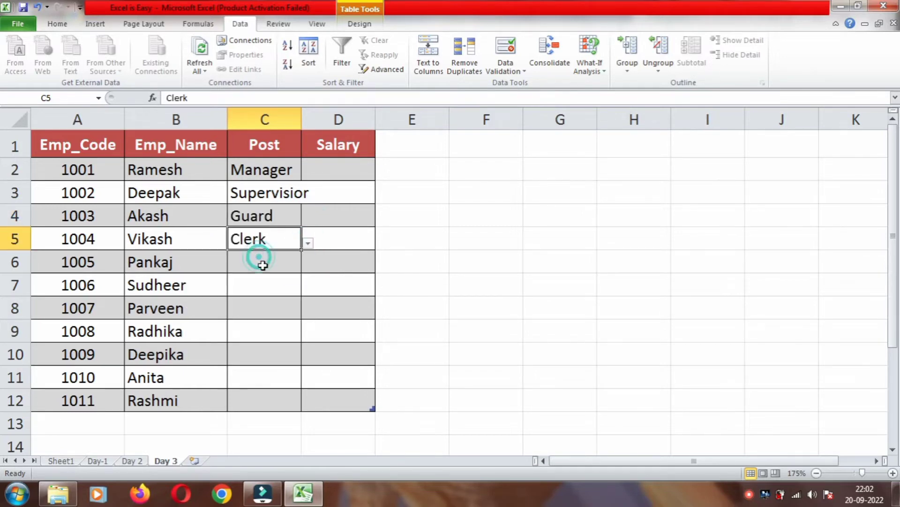
{"action": "left_click", "coordinate": [264, 262]}
{"action": "left_click", "coordinate": [307, 266]}
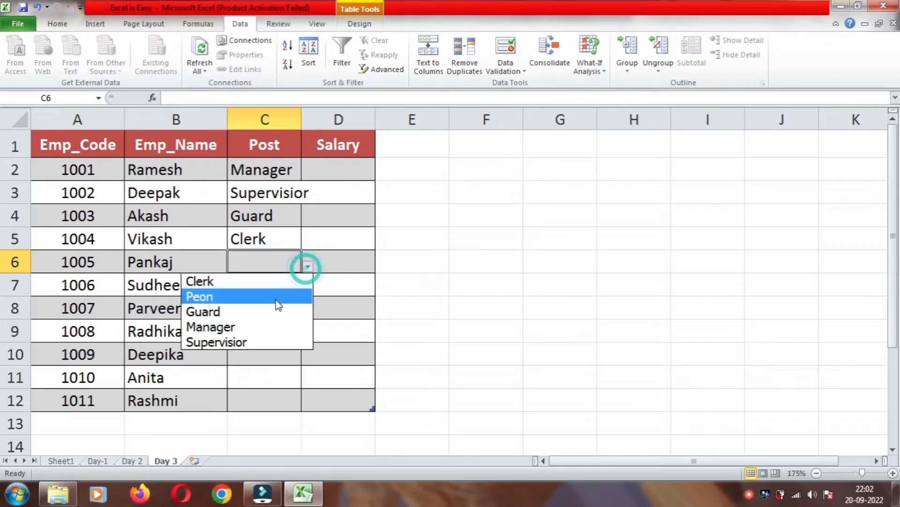
{"action": "left_click", "coordinate": [277, 299]}
{"action": "left_click", "coordinate": [280, 289]}
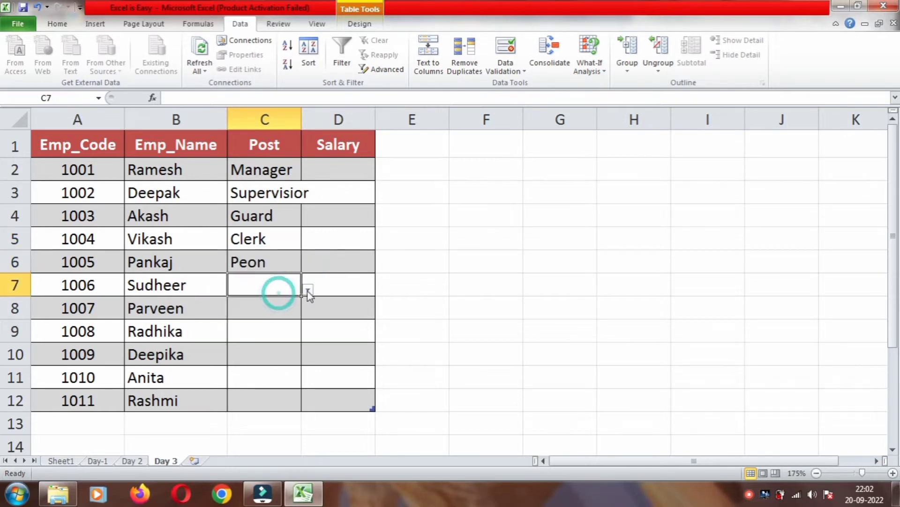
{"action": "left_click", "coordinate": [308, 290]}
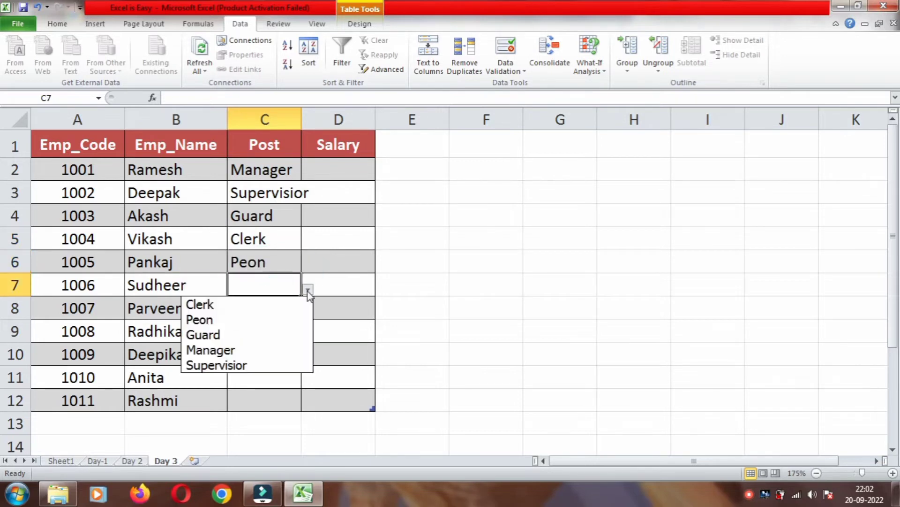
{"action": "left_click", "coordinate": [255, 366]}
Pick posts for C8–C12 from the dropdown: Manager, Peon, Clerk, Supervisior, Guard.
{"action": "left_click", "coordinate": [275, 307]}
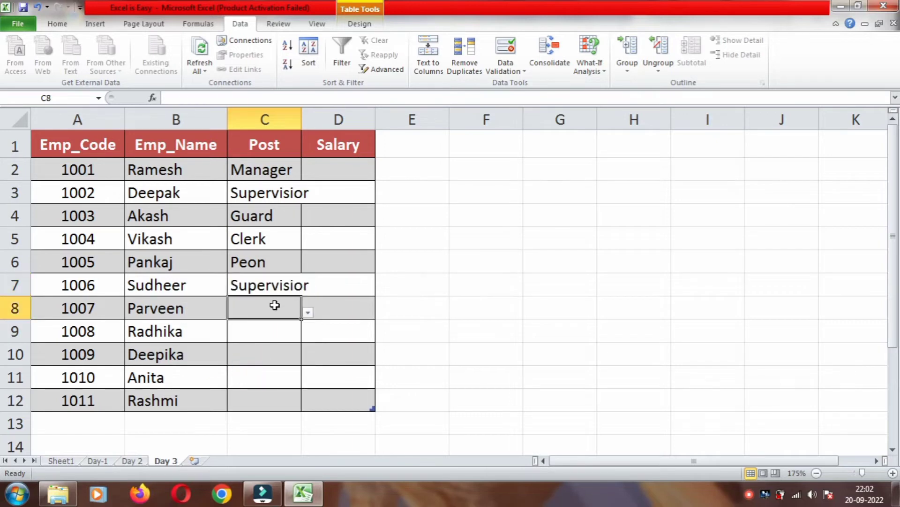
{"action": "left_click", "coordinate": [308, 312]}
{"action": "left_click", "coordinate": [257, 374]}
{"action": "left_click", "coordinate": [277, 331]}
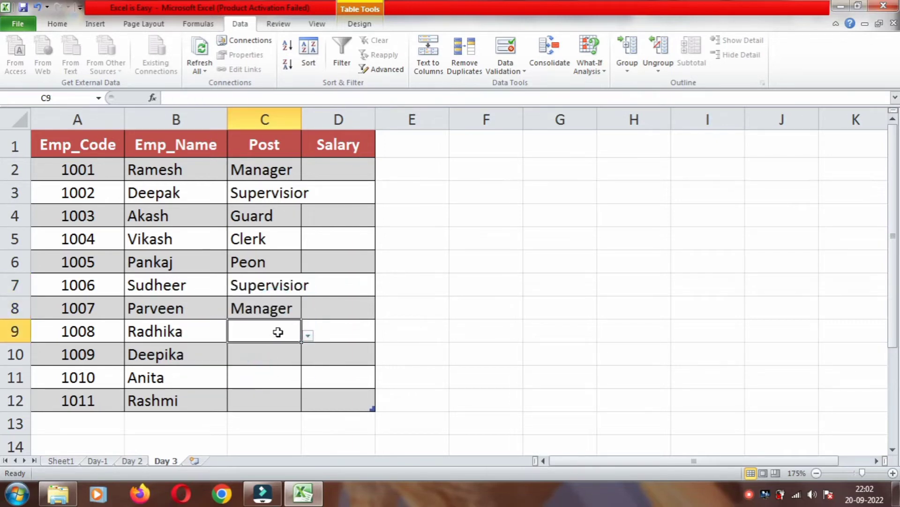
{"action": "left_click", "coordinate": [307, 332]}
{"action": "left_click", "coordinate": [257, 366]}
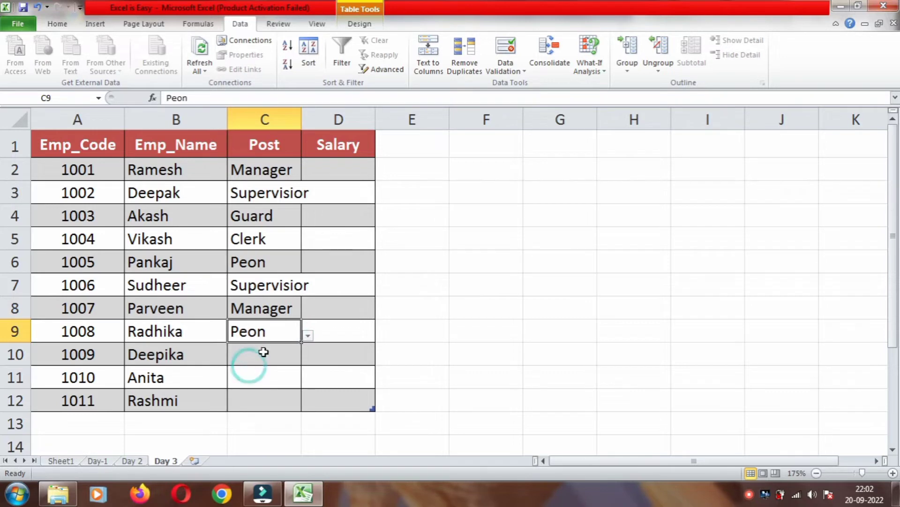
{"action": "left_click", "coordinate": [261, 354]}
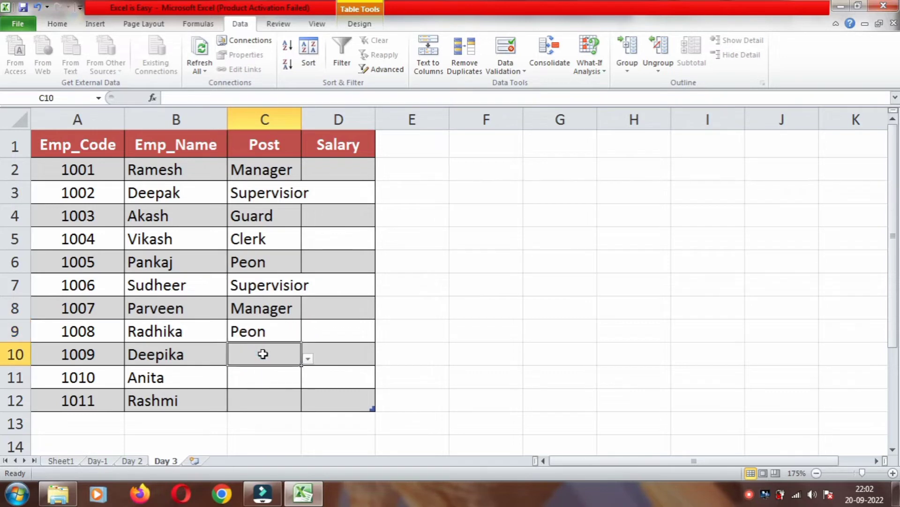
{"action": "left_click", "coordinate": [307, 358]}
{"action": "left_click", "coordinate": [249, 378]}
{"action": "left_click", "coordinate": [282, 377]}
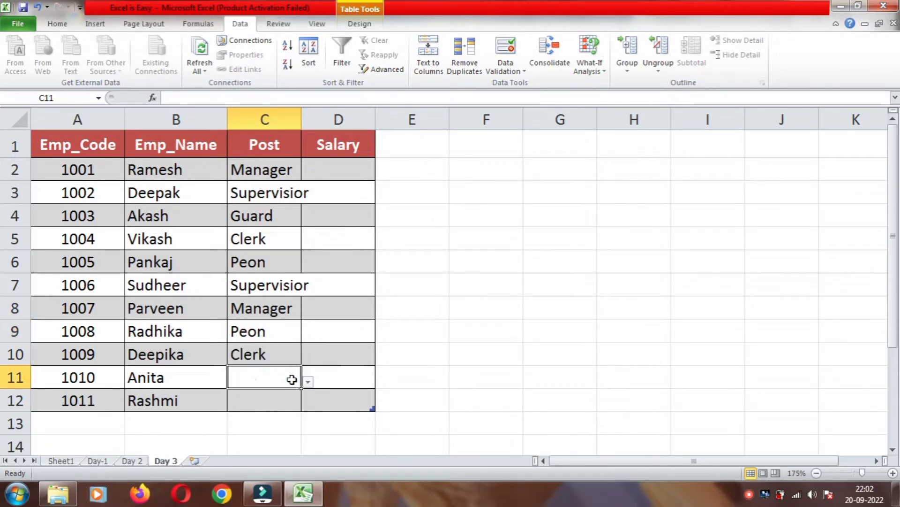
{"action": "left_click", "coordinate": [253, 377]}
{"action": "left_click", "coordinate": [307, 380]}
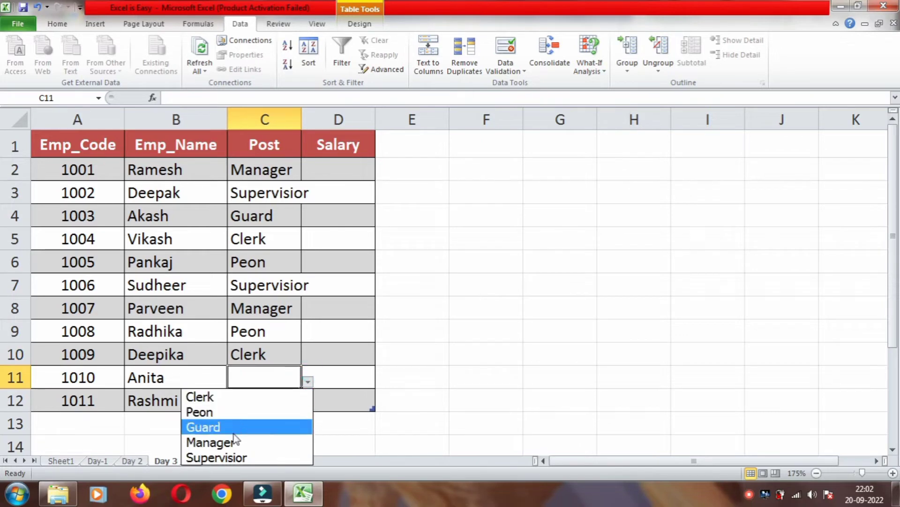
{"action": "left_click", "coordinate": [229, 457]}
{"action": "left_click", "coordinate": [248, 402]}
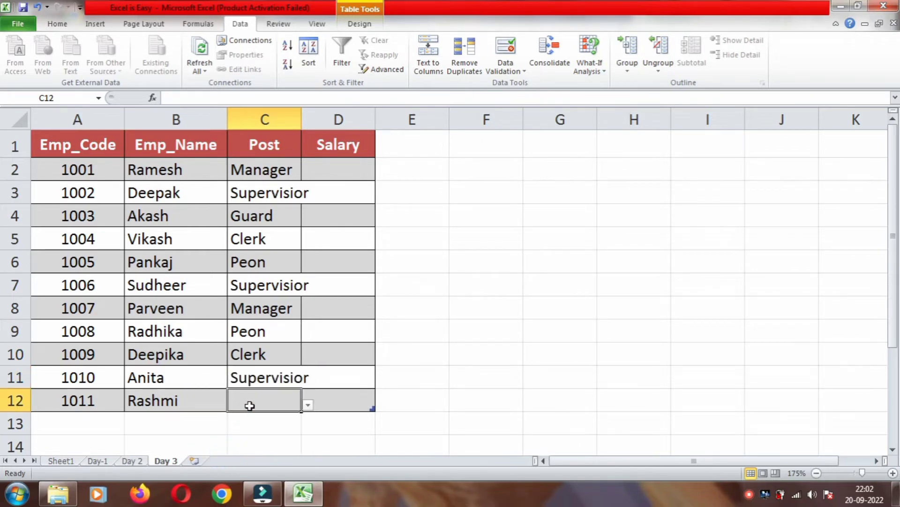
{"action": "left_click", "coordinate": [308, 404]}
{"action": "left_click", "coordinate": [232, 351]}
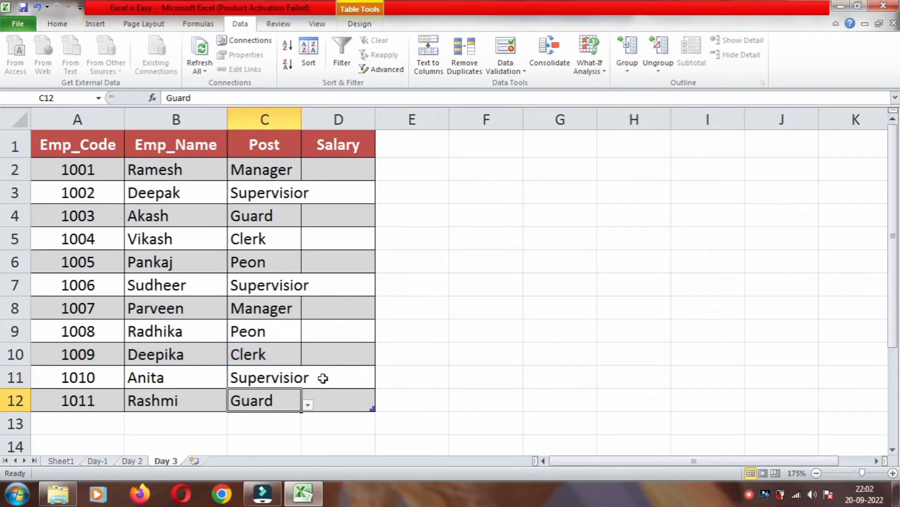
{"action": "left_click", "coordinate": [318, 219]}
{"action": "left_click_drag", "start_coordinate": [301, 118], "coordinate": [326, 119]}
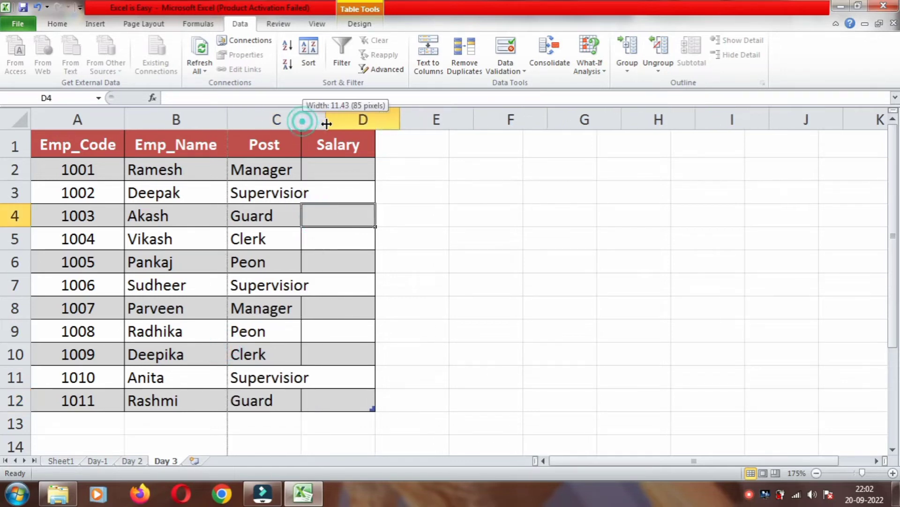
{"action": "left_click", "coordinate": [363, 169]}
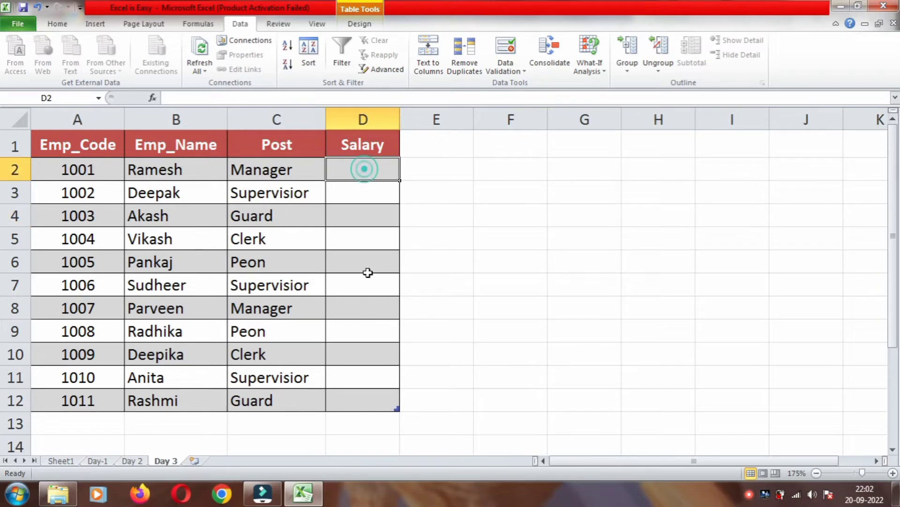
{"action": "left_click", "coordinate": [258, 170]}
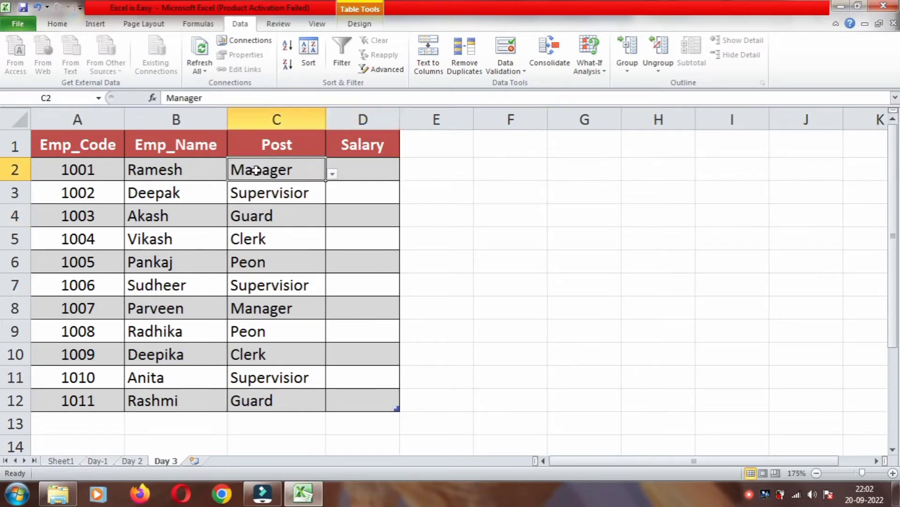
{"action": "left_click", "coordinate": [261, 310]}
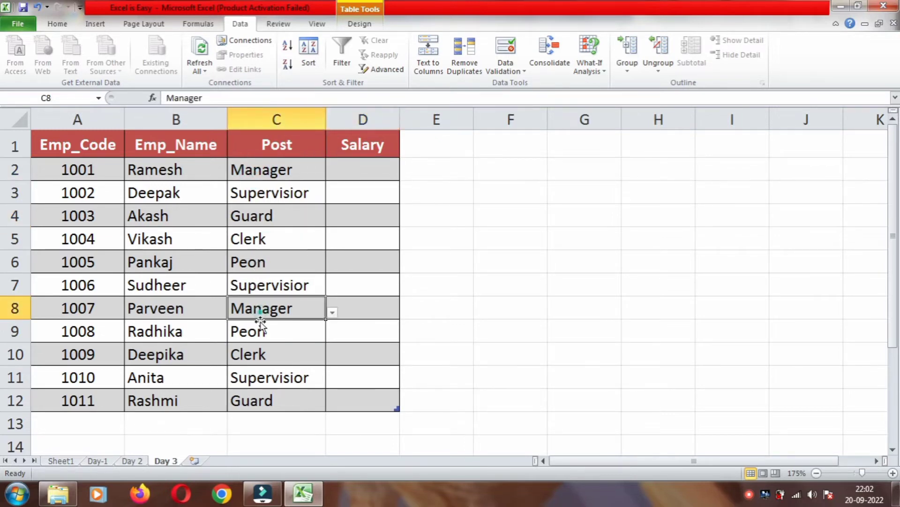
{"action": "left_click", "coordinate": [265, 400]}
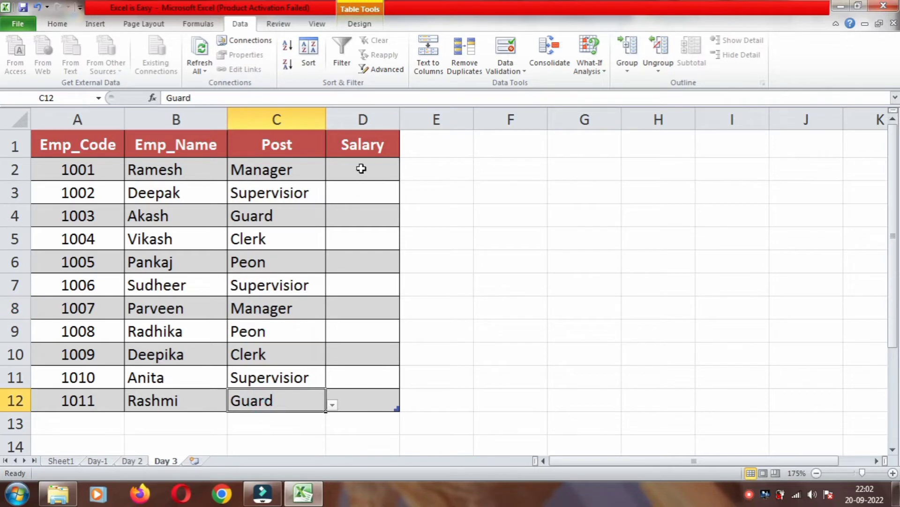
{"action": "left_click_drag", "start_coordinate": [395, 118], "coordinate": [449, 117]}
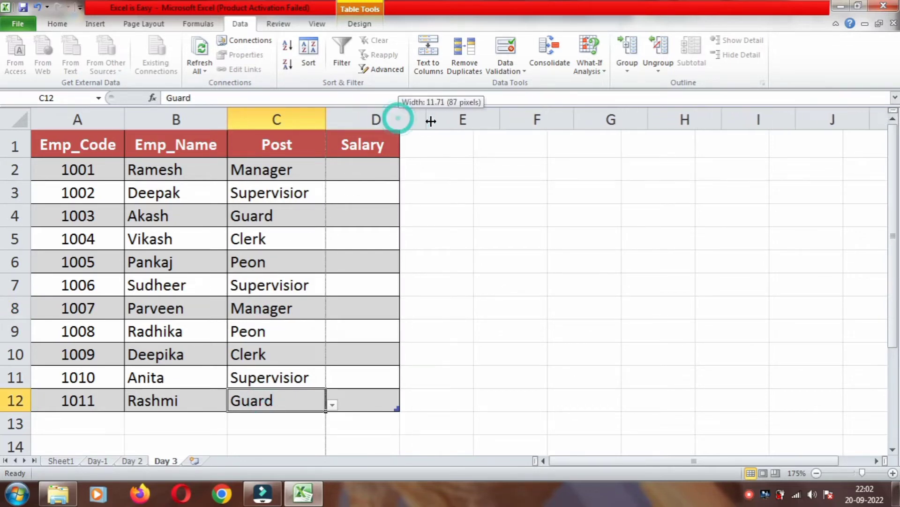
{"action": "left_click", "coordinate": [412, 169]}
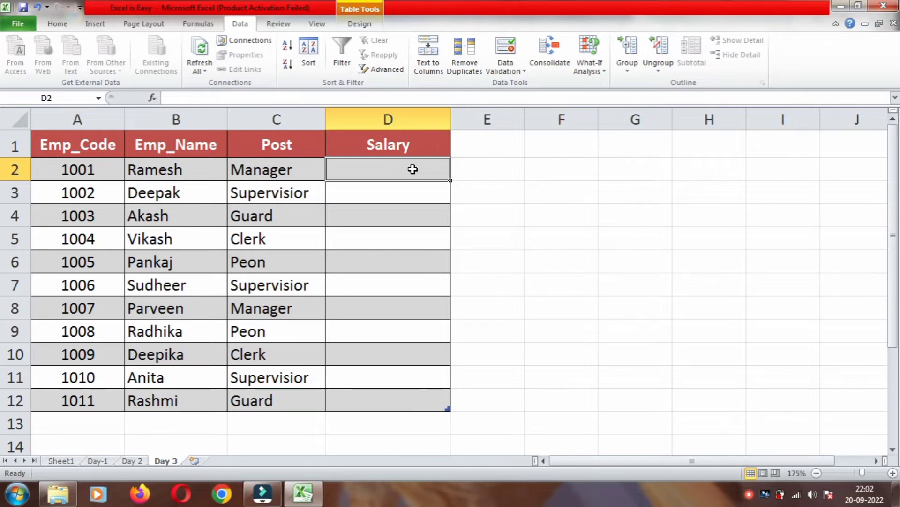
{"action": "type", "text": "="}
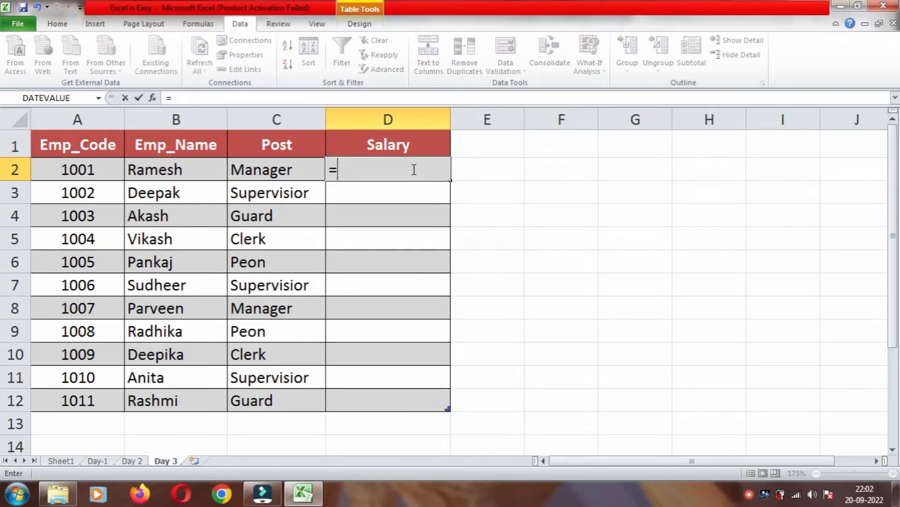
{"action": "type", "text": "if"}
{"action": "key", "text": "Tab"}
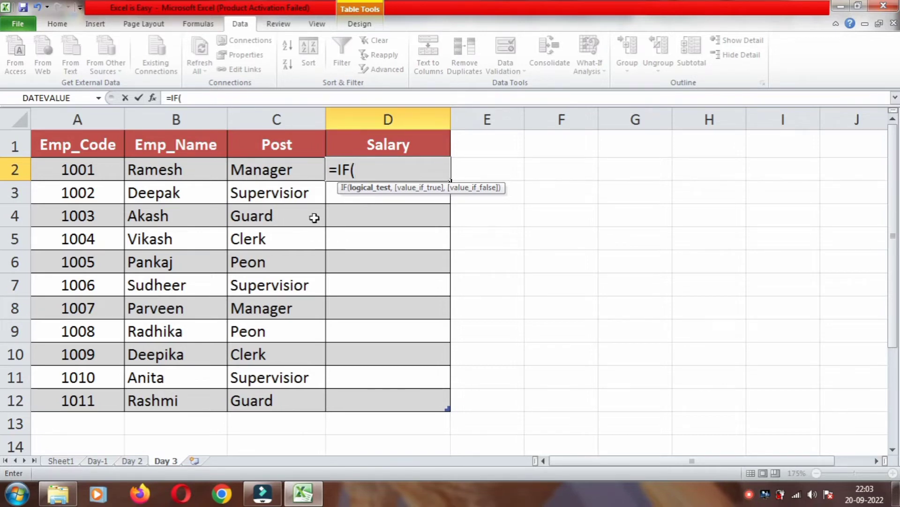
{"action": "left_click", "coordinate": [263, 171]}
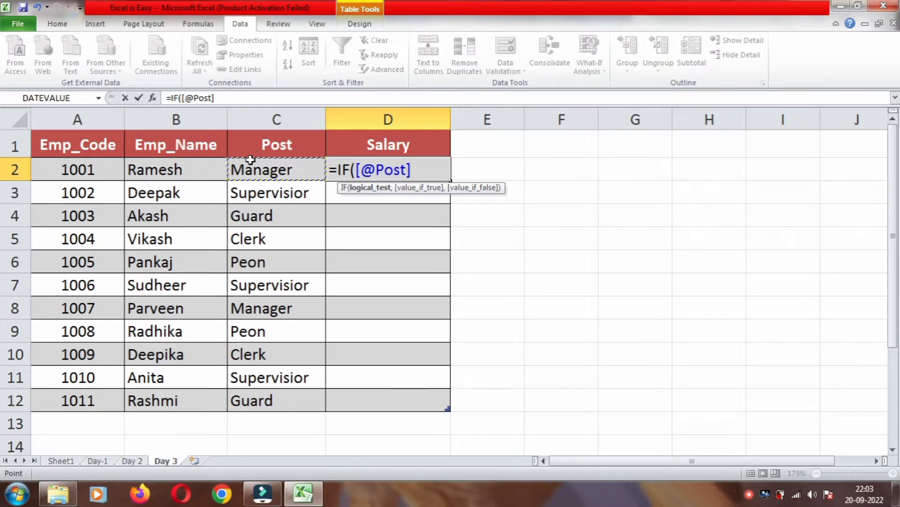
{"action": "type", "text": "="}
{"action": "type", "text": "\"c"}
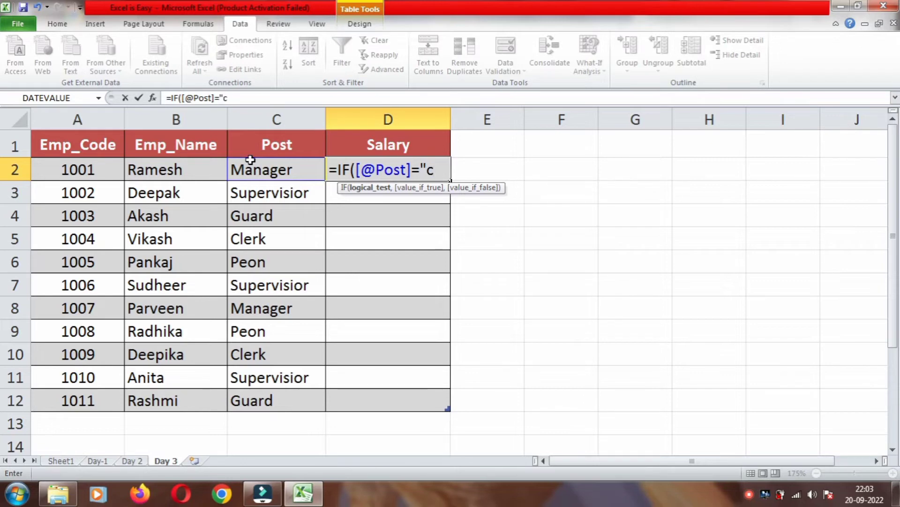
{"action": "key", "text": "BackSpace"}
{"action": "type", "text": "Clerk"}
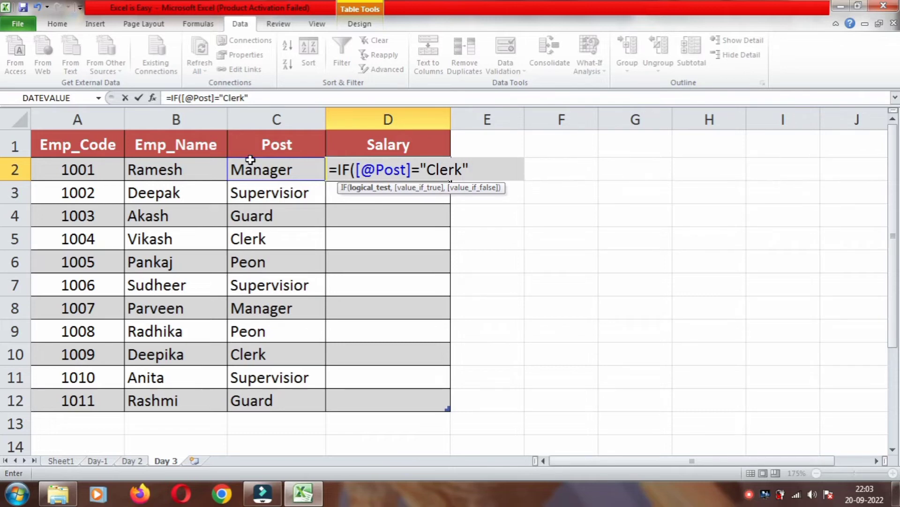
{"action": "type", "text": ","}
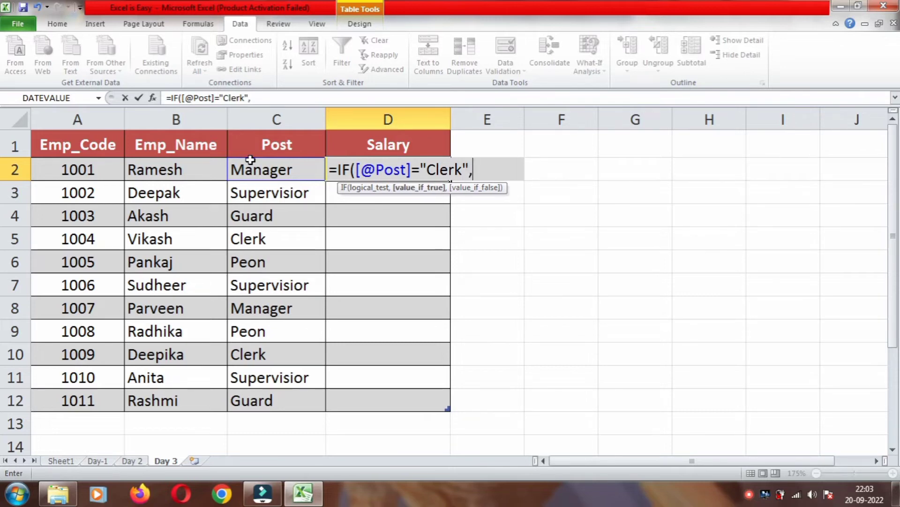
{"action": "type", "text": "25"}
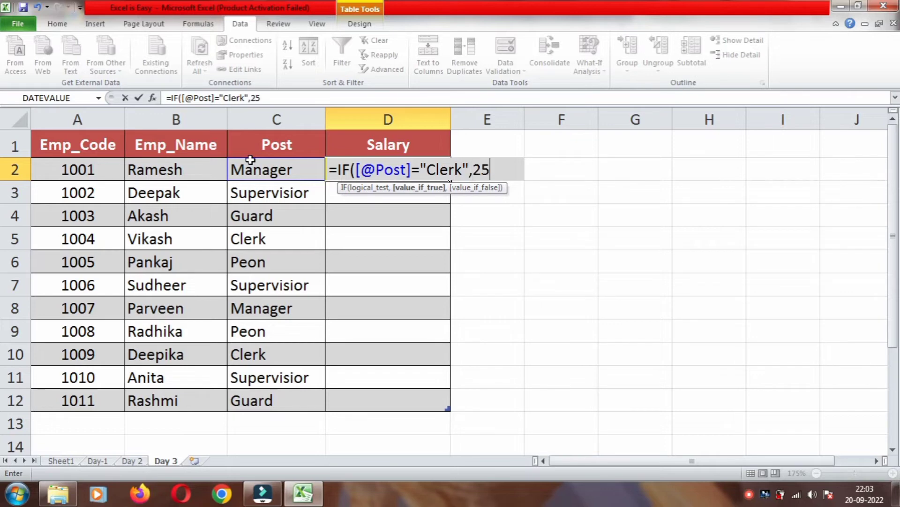
{"action": "type", "text": "000"}
{"action": "type", "text": ","}
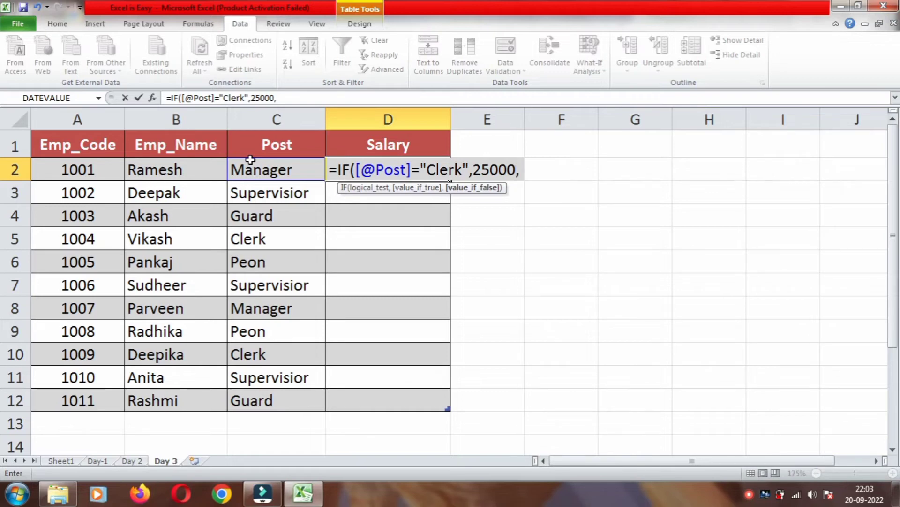
{"action": "type", "text": "if"}
{"action": "key", "text": "Tab"}
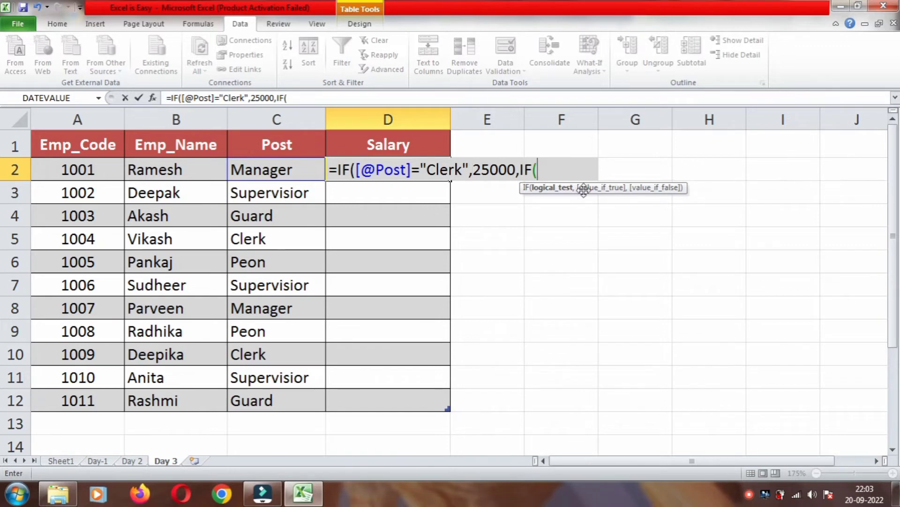
{"action": "left_click", "coordinate": [255, 175]}
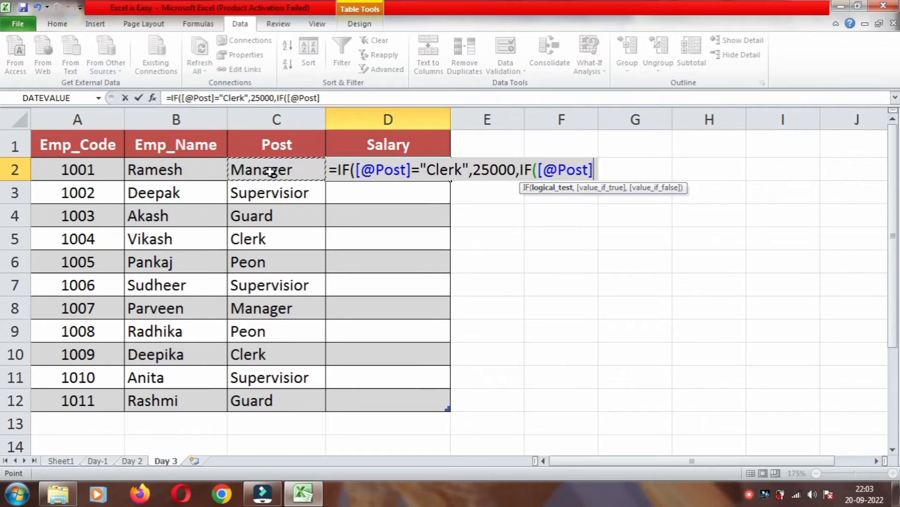
{"action": "type", "text": "=\""}
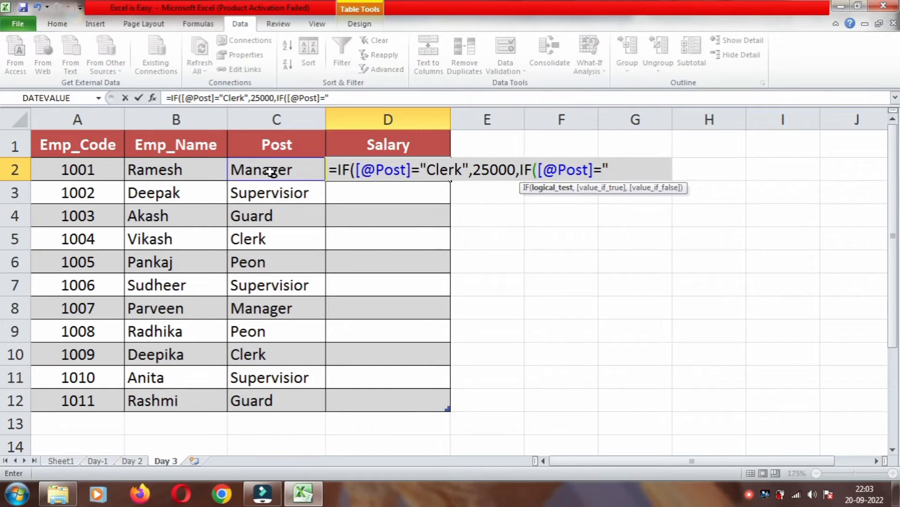
{"action": "type", "text": "Ma"}
{"action": "type", "text": "nager\""}
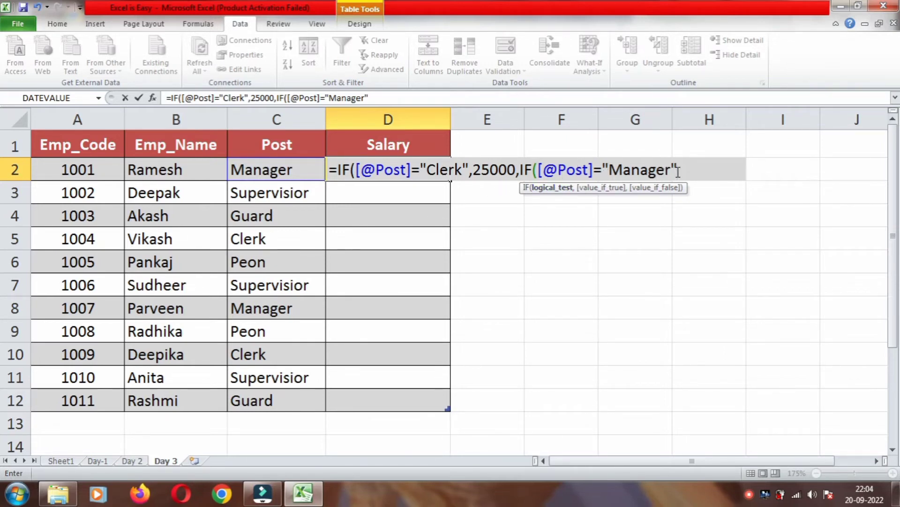
{"action": "type", "text": ","}
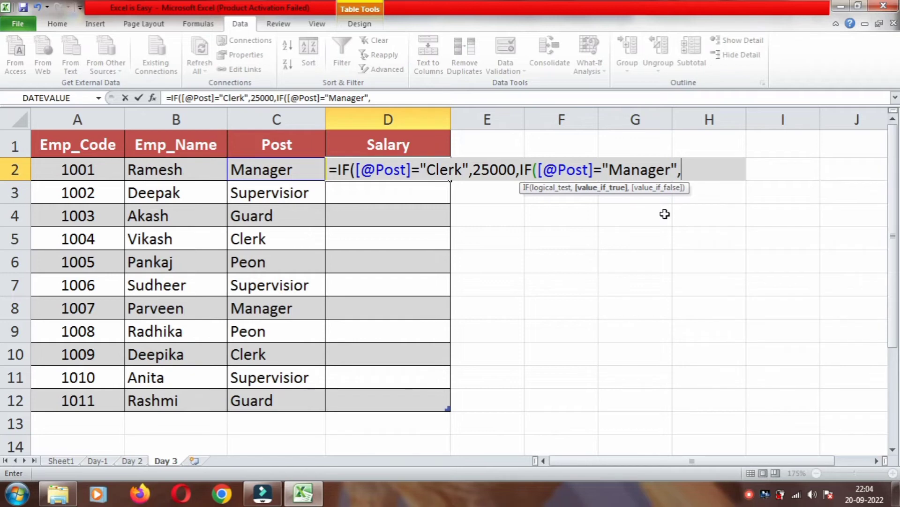
{"action": "type", "text": "2"}
{"action": "type", "text": "8000"}
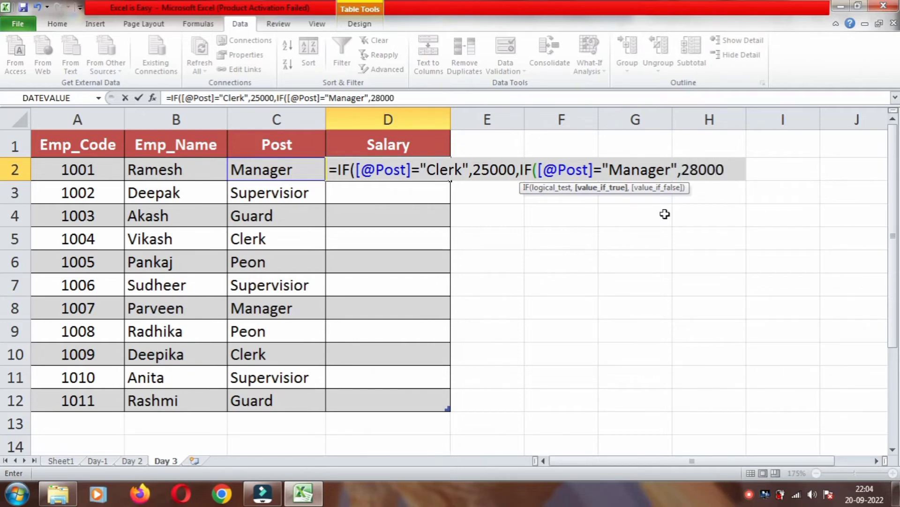
{"action": "type", "text": ","}
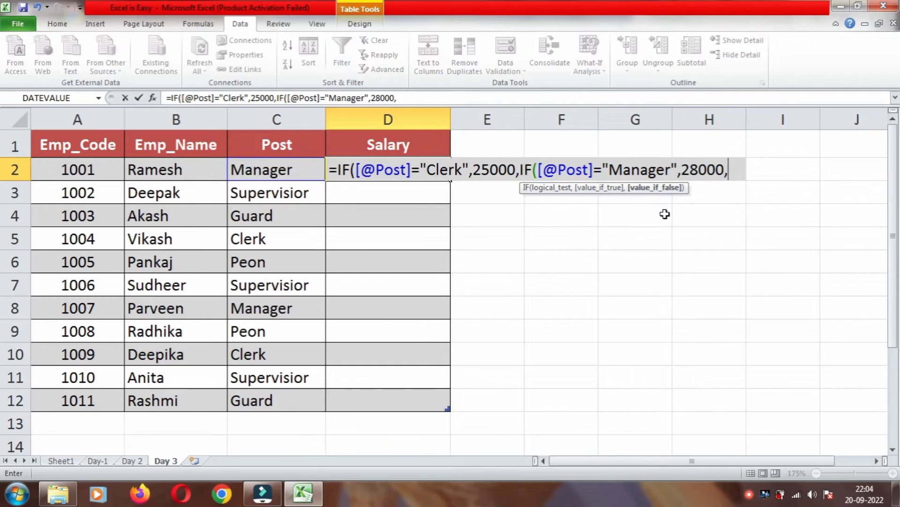
{"action": "type", "text": "IF("}
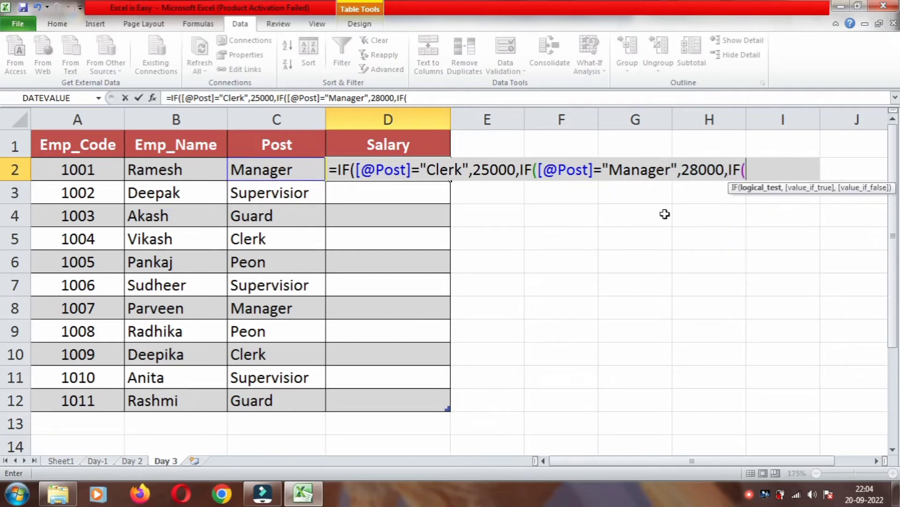
Add the Supervisior 32000 and Peon 16000 conditions to D2's nested IF formula.
{"action": "left_click", "coordinate": [287, 173]}
{"action": "type", "text": "="}
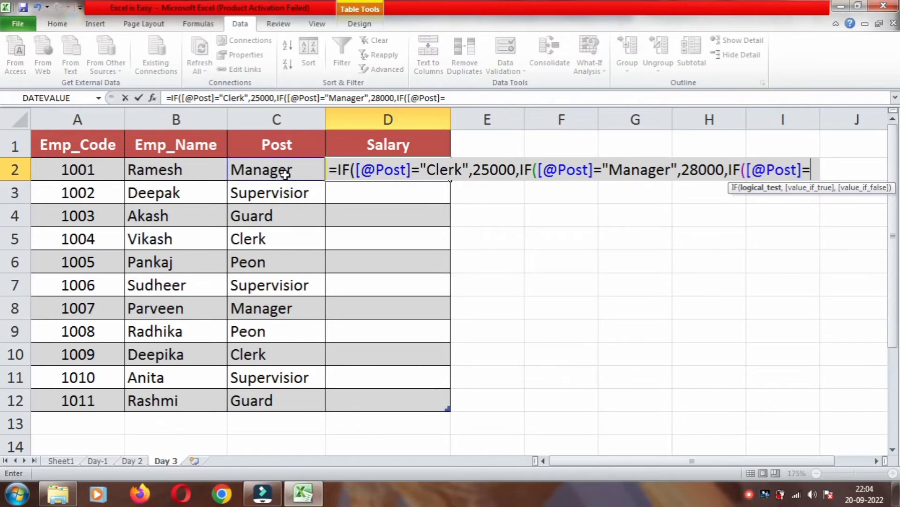
{"action": "type", "text": "\""}
{"action": "type", "text": "Super"}
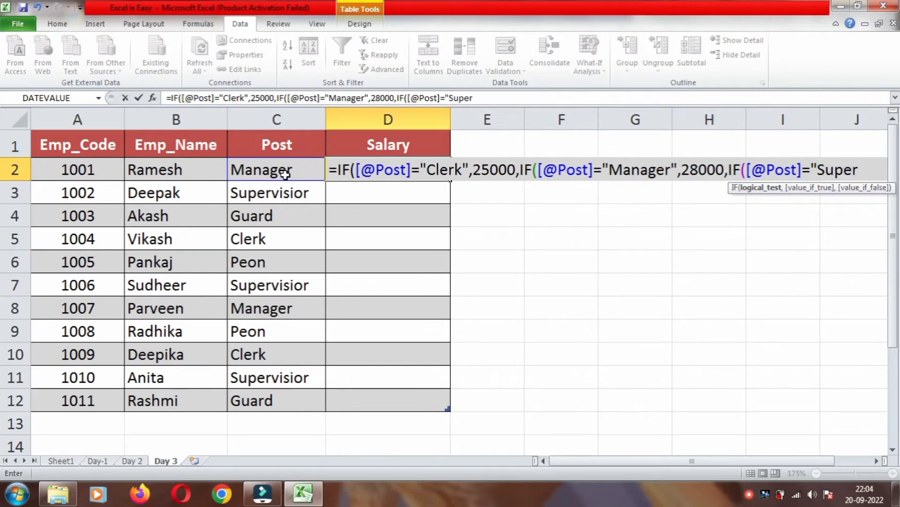
{"action": "type", "text": "visior"}
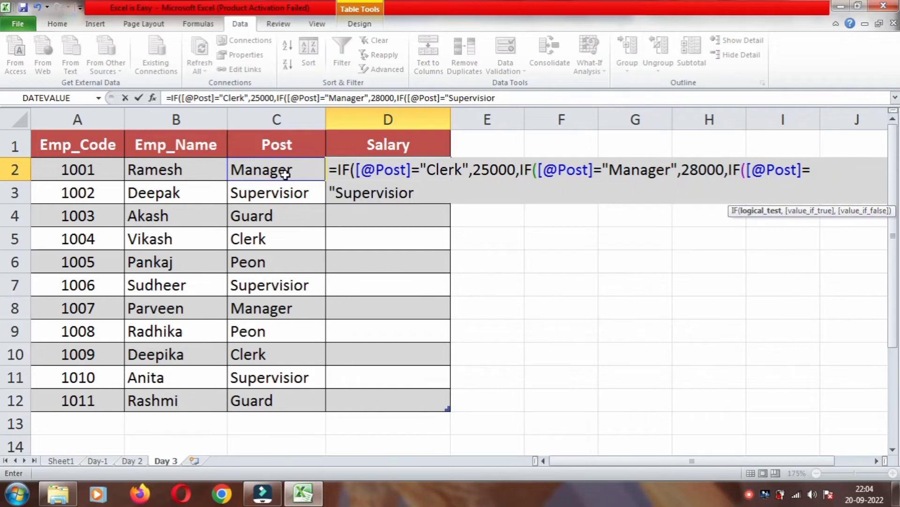
{"action": "type", "text": "\",3"}
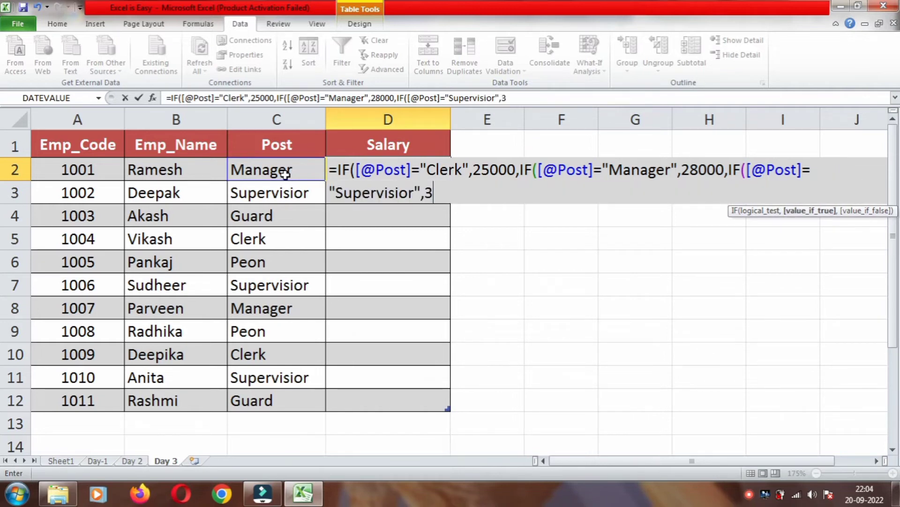
{"action": "type", "text": "2000"}
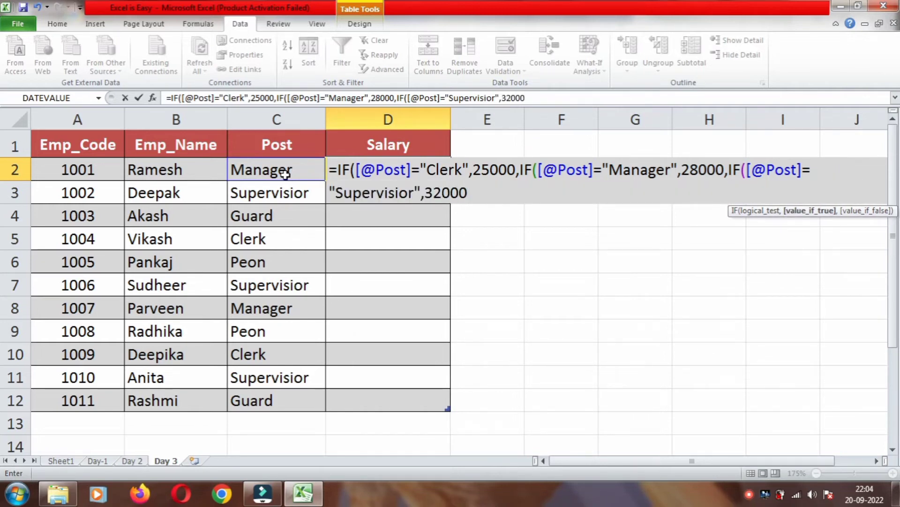
{"action": "type", "text": ",IF("}
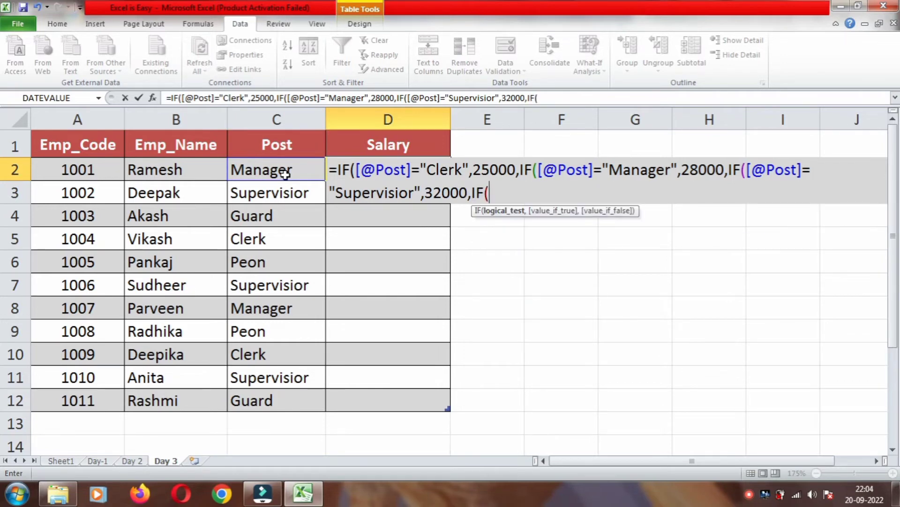
{"action": "left_click", "coordinate": [259, 176]}
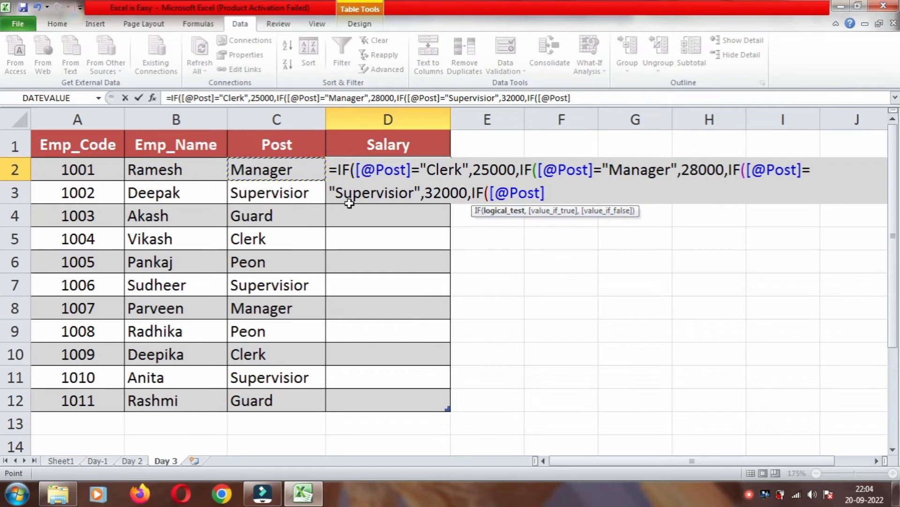
{"action": "type", "text": "="}
{"action": "type", "text": "\""}
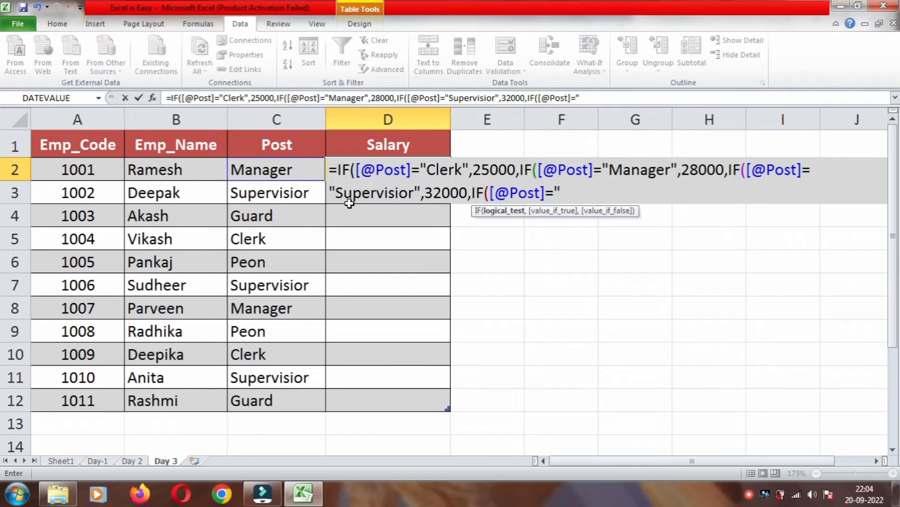
{"action": "type", "text": "Peon"}
{"action": "type", "text": "\","}
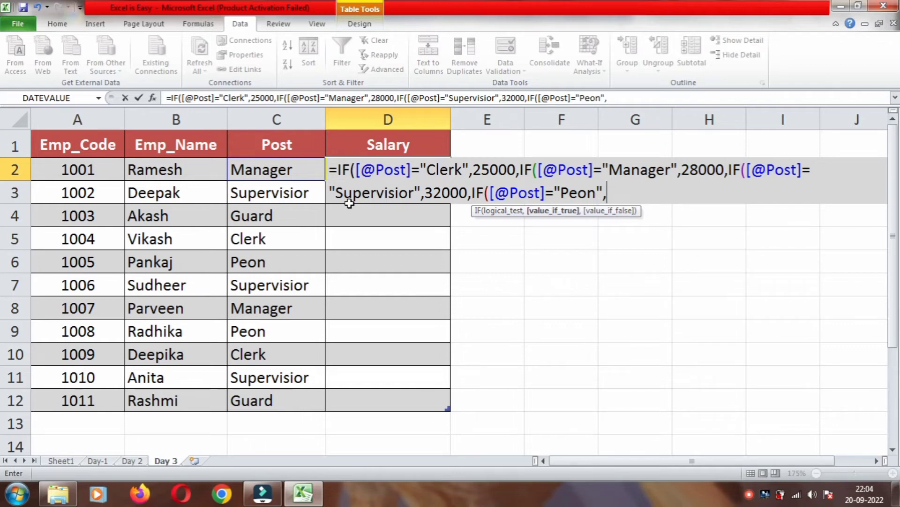
{"action": "type", "text": "16"}
{"action": "type", "text": "000"}
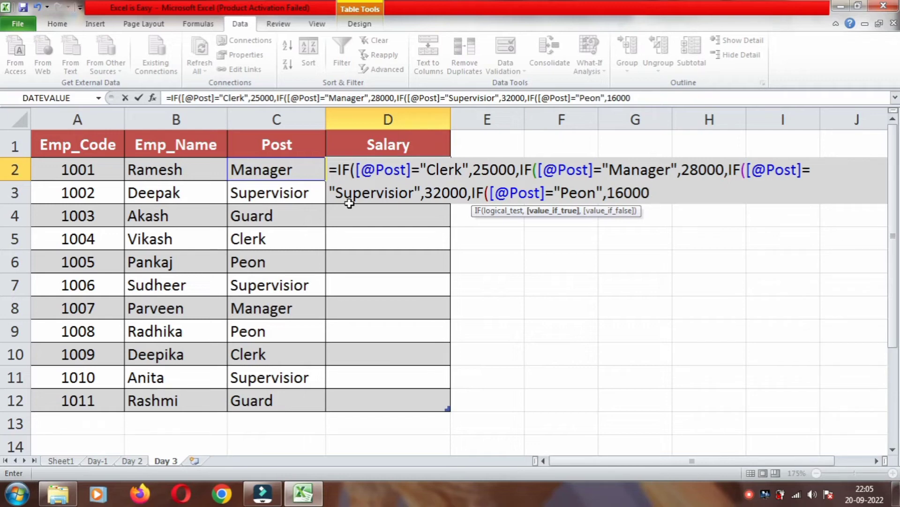
{"action": "type", "text": ",if"}
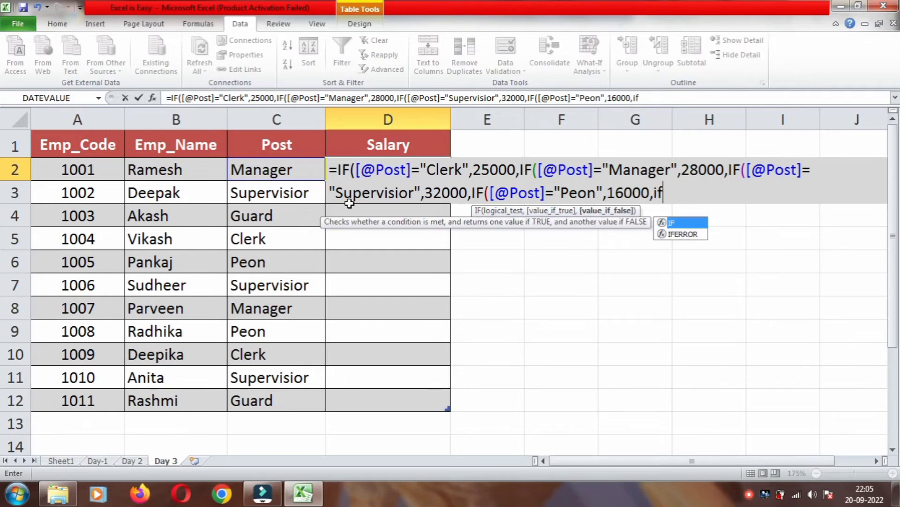
Add the Guard 18000 condition and a blank "" default, then close all four parentheses.
{"action": "key", "text": "Tab"}
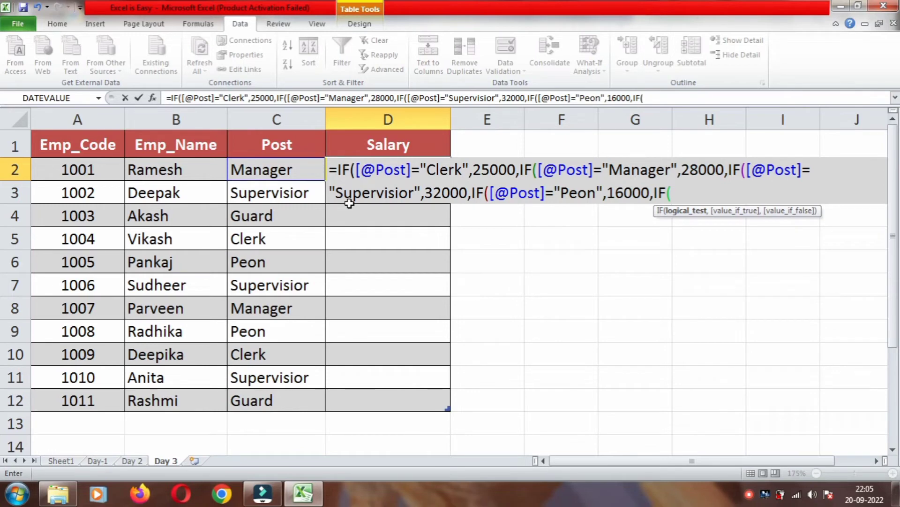
{"action": "left_click", "coordinate": [274, 171]}
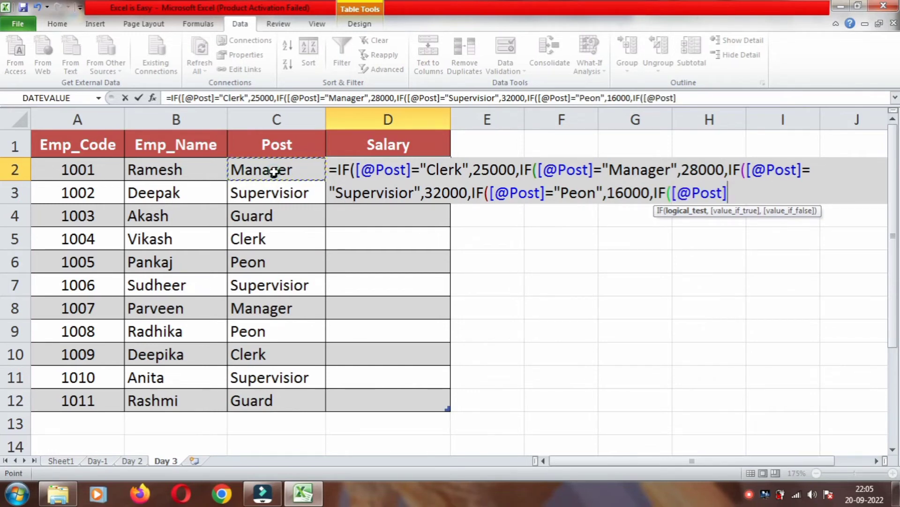
{"action": "type", "text": "=\""}
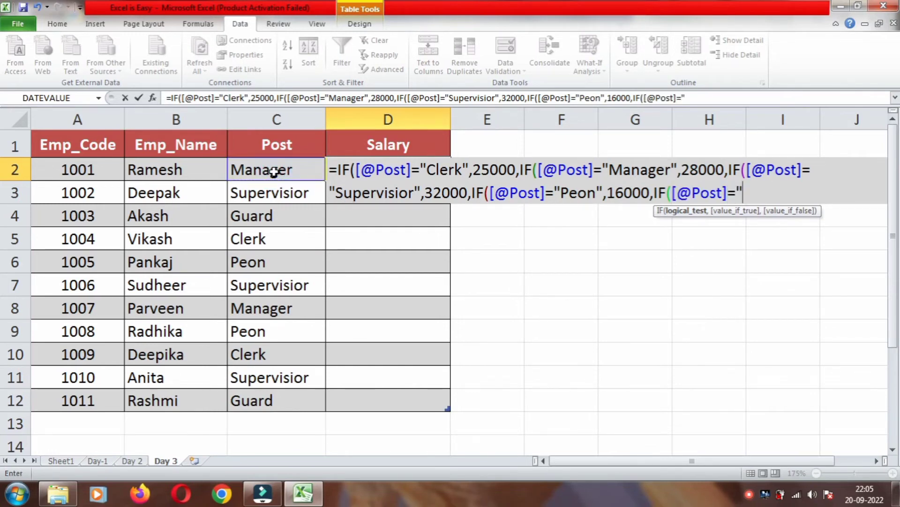
{"action": "type", "text": "Gua"}
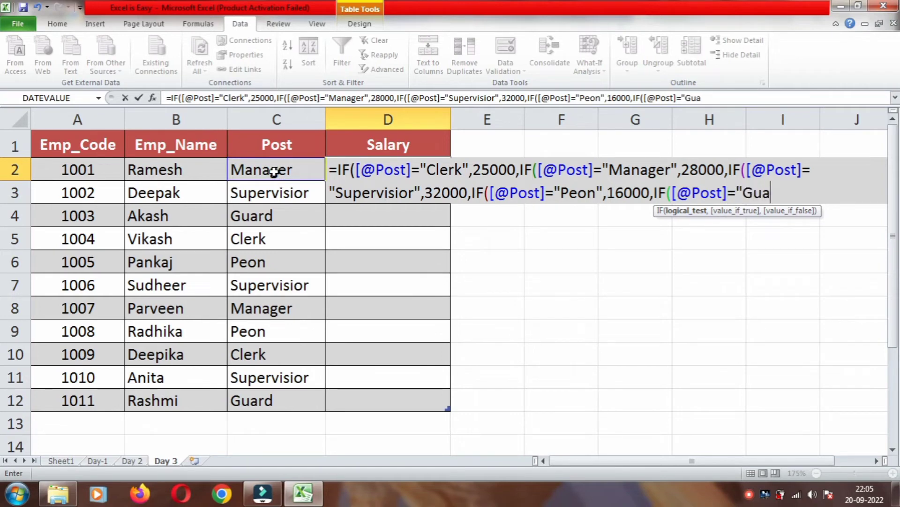
{"action": "type", "text": "rd\""}
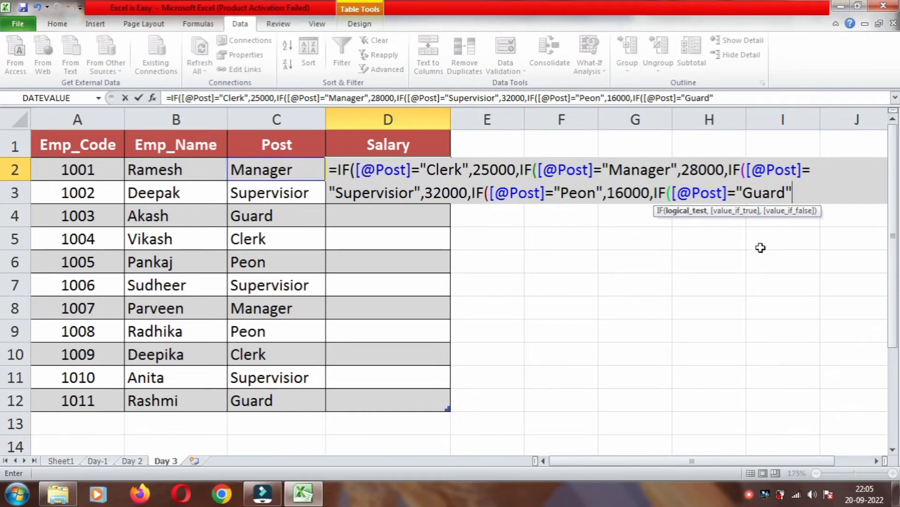
{"action": "type", "text": ",\""}
{"action": "key", "text": "BackSpace"}
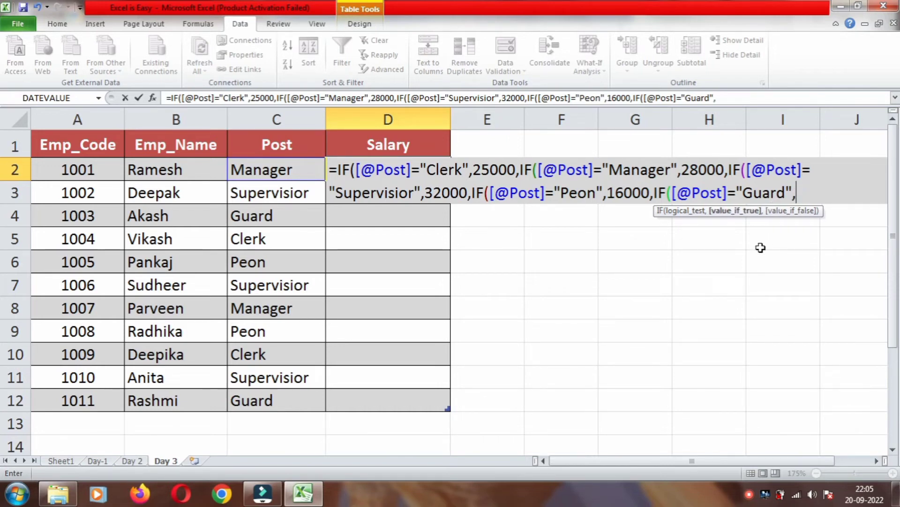
{"action": "type", "text": "18000"}
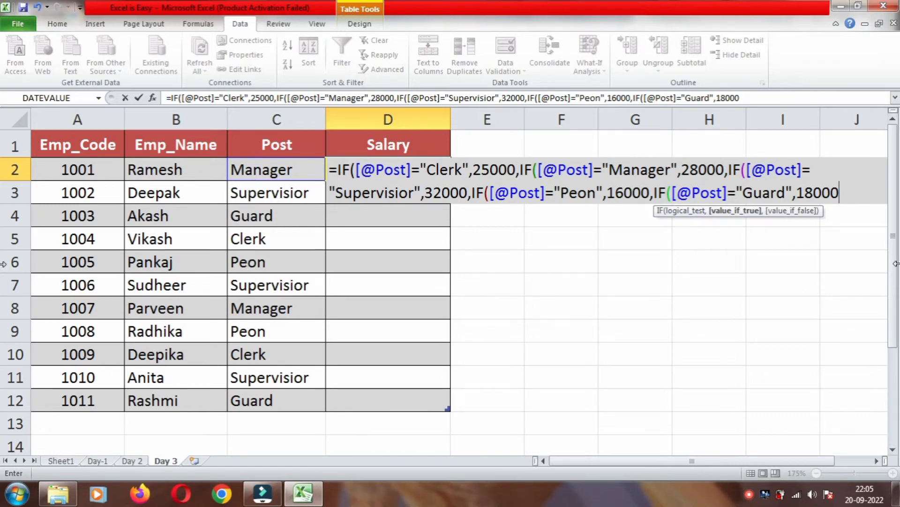
{"action": "type", "text": "))"}
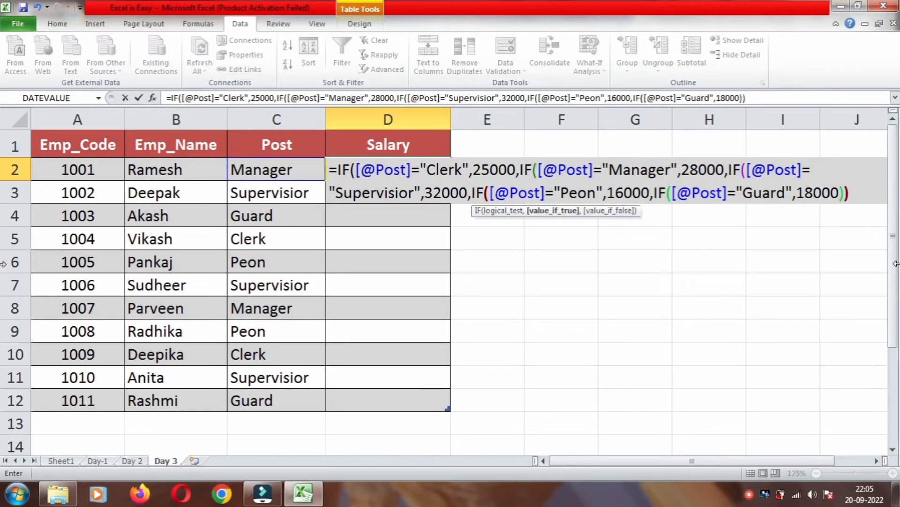
{"action": "type", "text": ")"}
{"action": "key", "text": "BackSpace"}
{"action": "key", "text": "BackSpace"}
{"action": "key", "text": "BackSpace"}
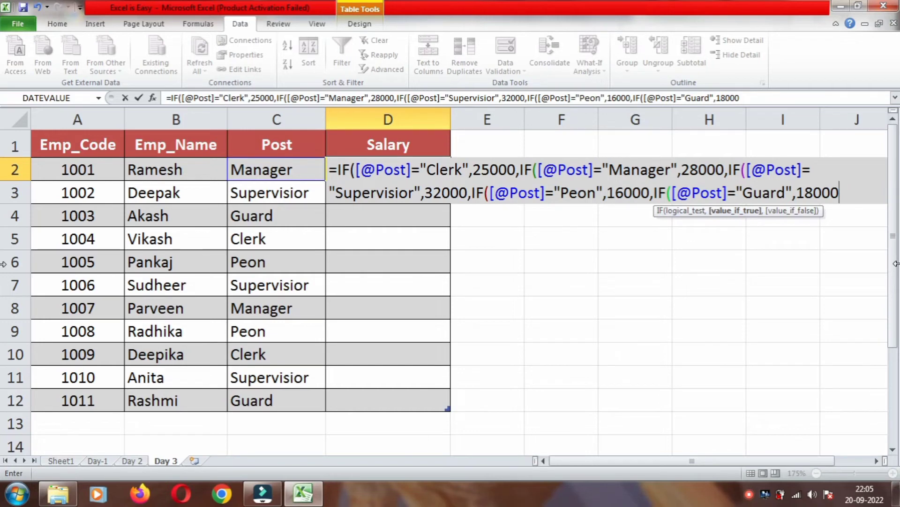
{"action": "type", "text": ","}
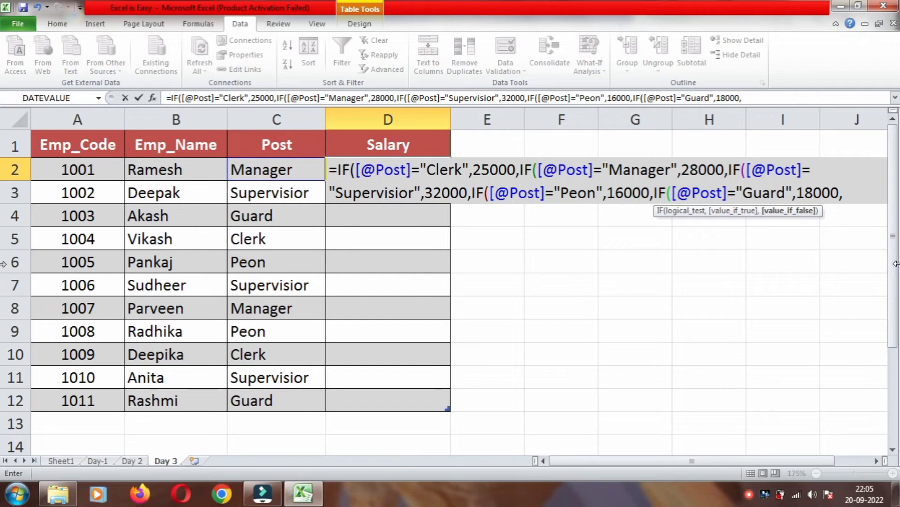
{"action": "type", "text": "\"\""}
{"action": "type", "text": "))))"}
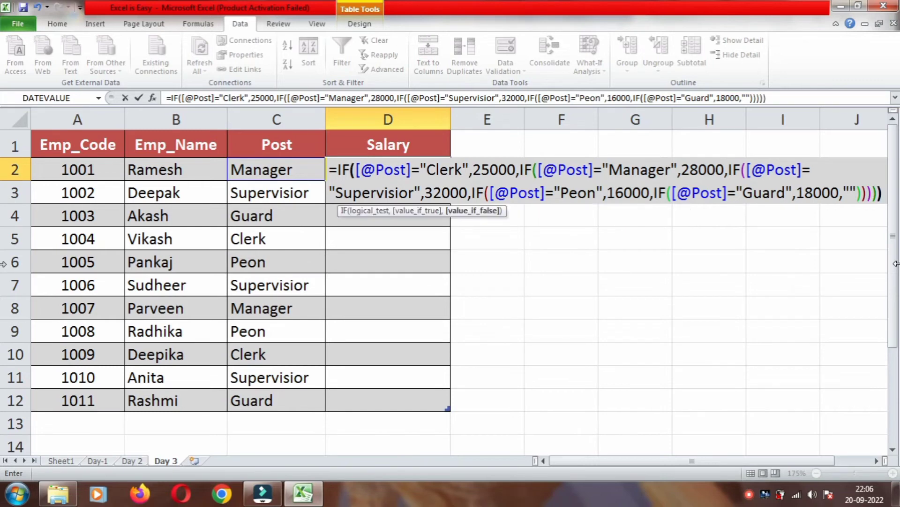
Commit the D2 formula down the column and centre D2:D12 horizontally and vertically.
{"action": "key", "text": "Return"}
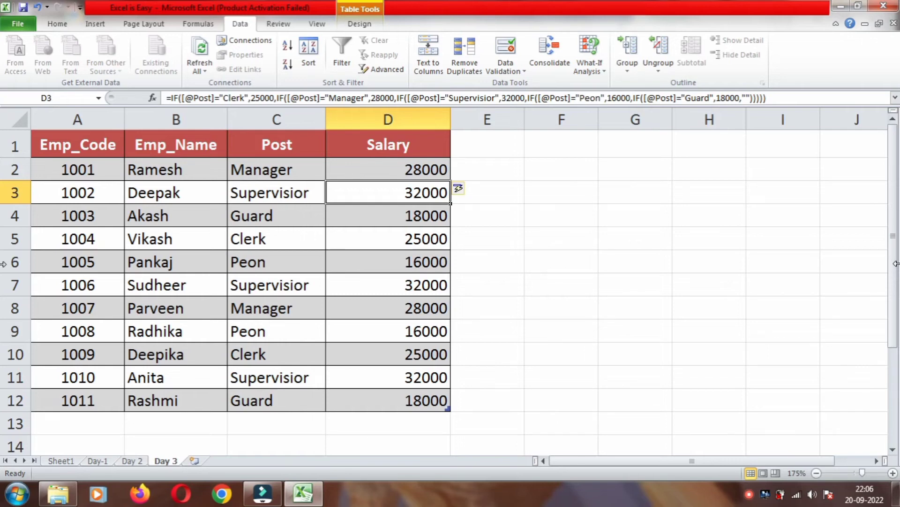
{"action": "left_click", "coordinate": [384, 175]}
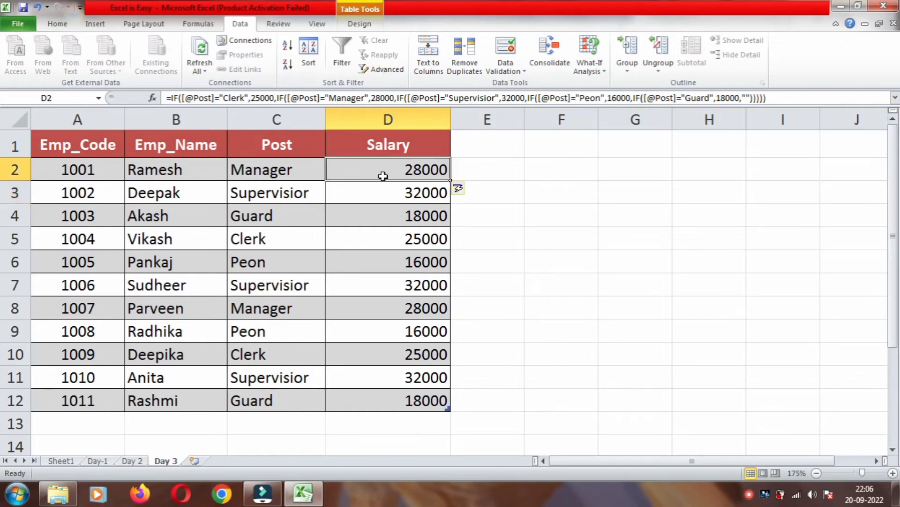
{"action": "left_click_drag", "start_coordinate": [383, 176], "coordinate": [378, 400]}
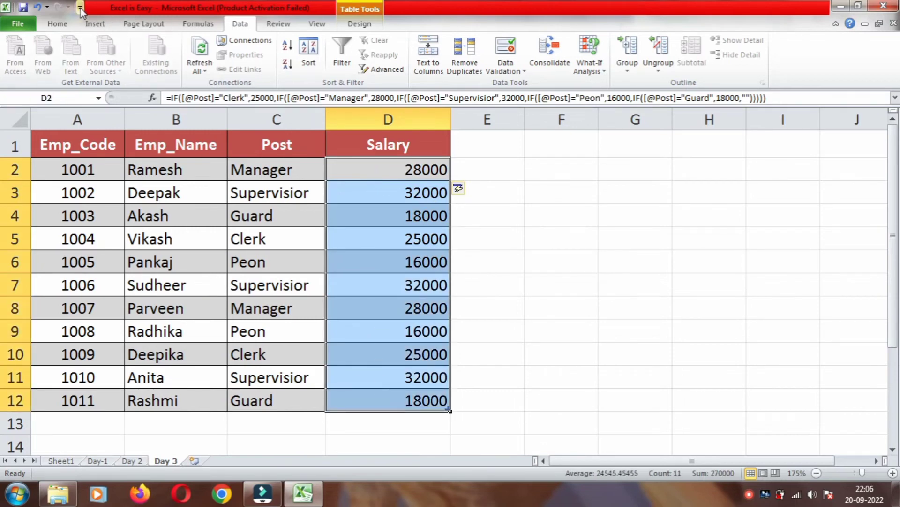
{"action": "left_click", "coordinate": [57, 23]}
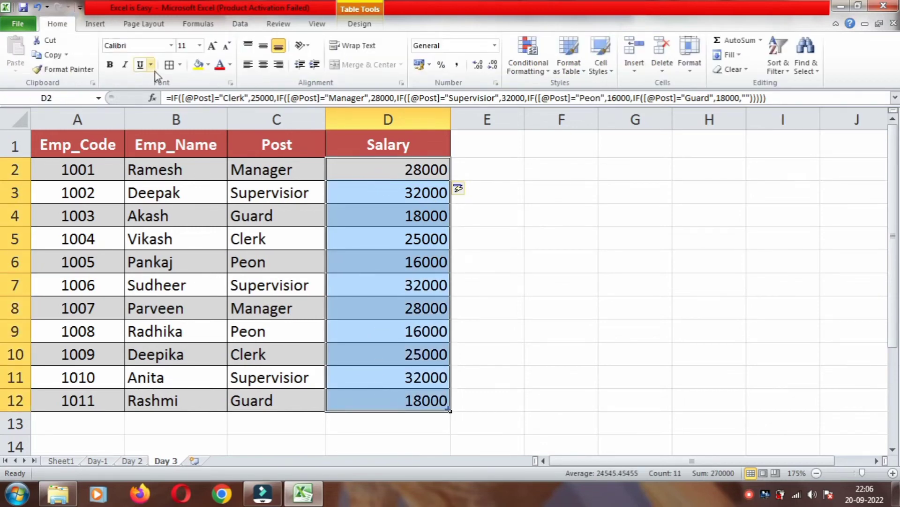
{"action": "left_click", "coordinate": [263, 65]}
{"action": "left_click", "coordinate": [263, 45]}
{"action": "left_click", "coordinate": [413, 280]}
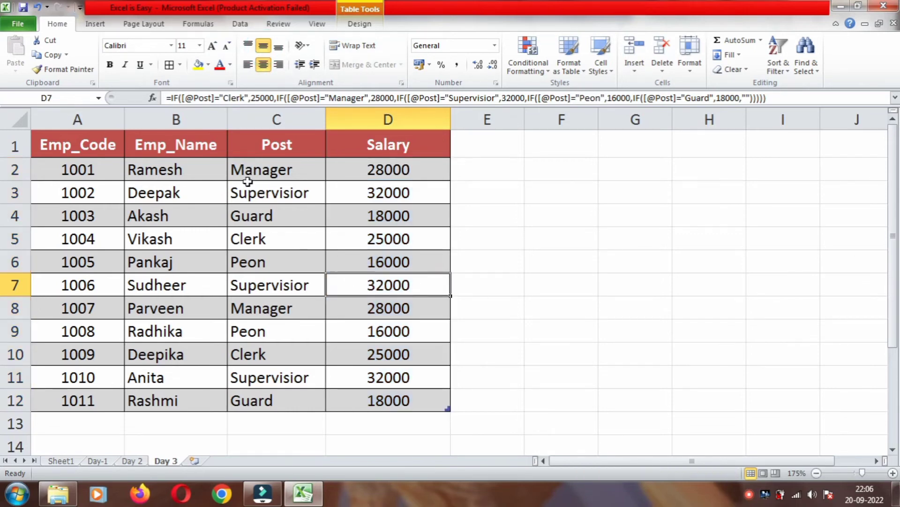
{"action": "left_click", "coordinate": [277, 238]}
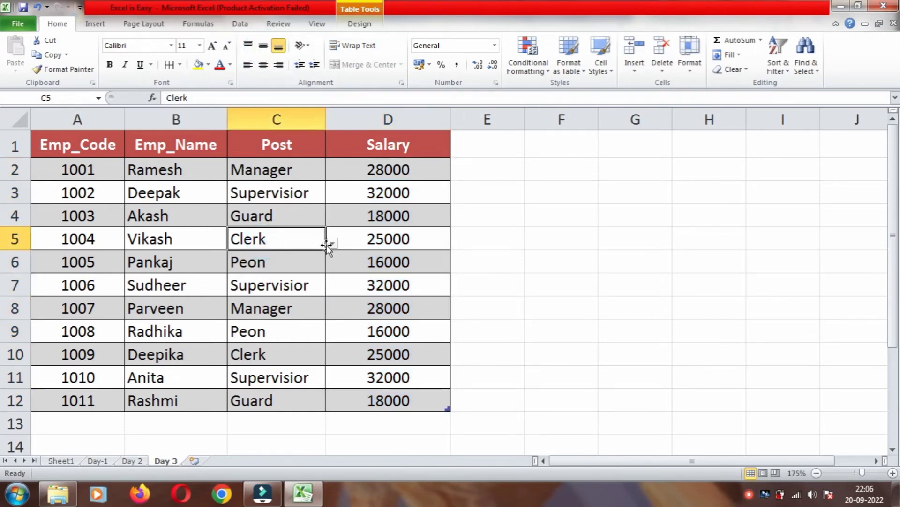
Switch C5's post to Guard, then to Supervisior, so D5 recalculates to 32000.
{"action": "left_click", "coordinate": [332, 243]}
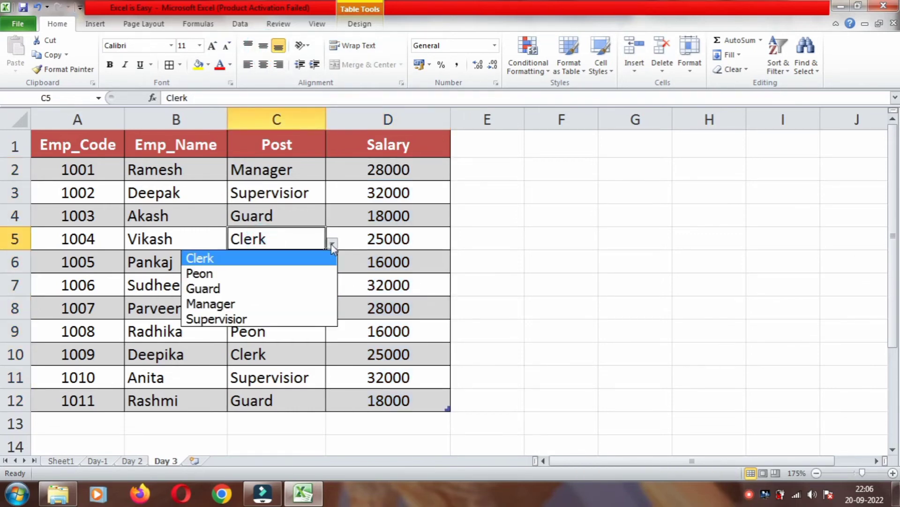
{"action": "left_click", "coordinate": [223, 288]}
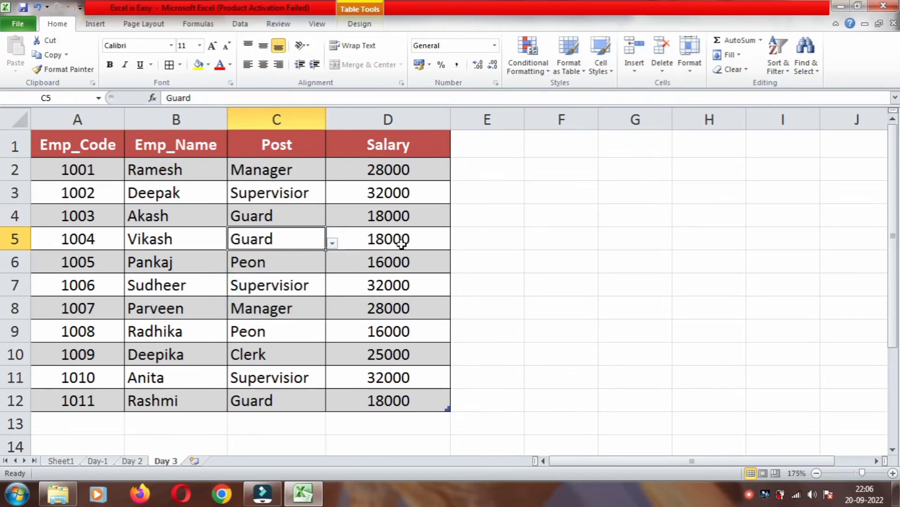
{"action": "left_click", "coordinate": [332, 243]}
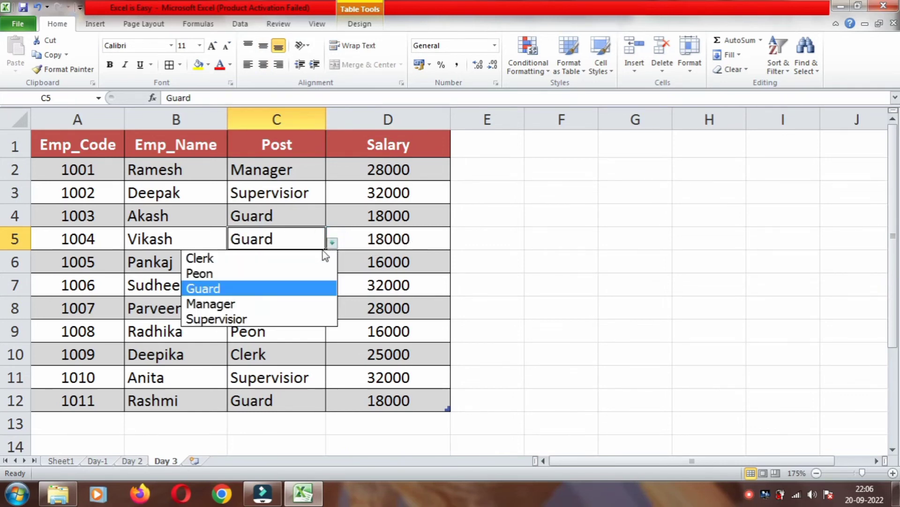
{"action": "left_click", "coordinate": [227, 319]}
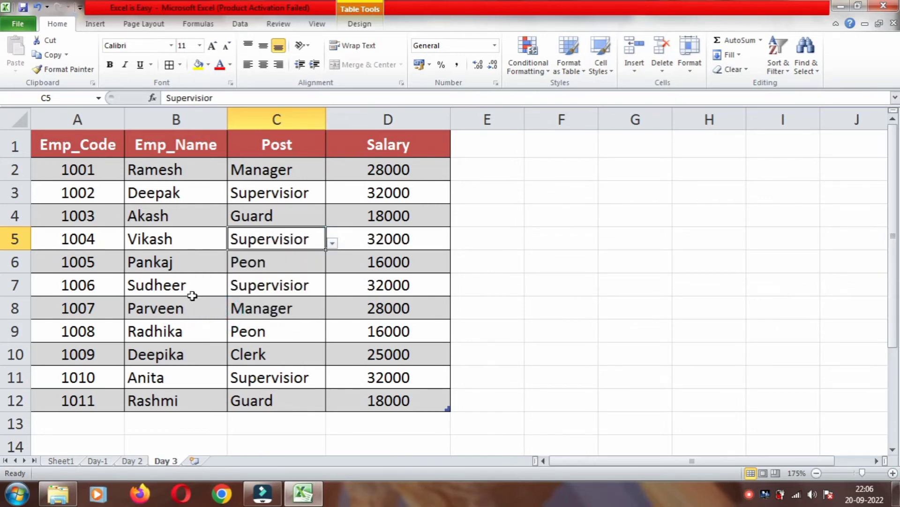
{"action": "left_click_drag", "start_coordinate": [66, 145], "coordinate": [389, 399]}
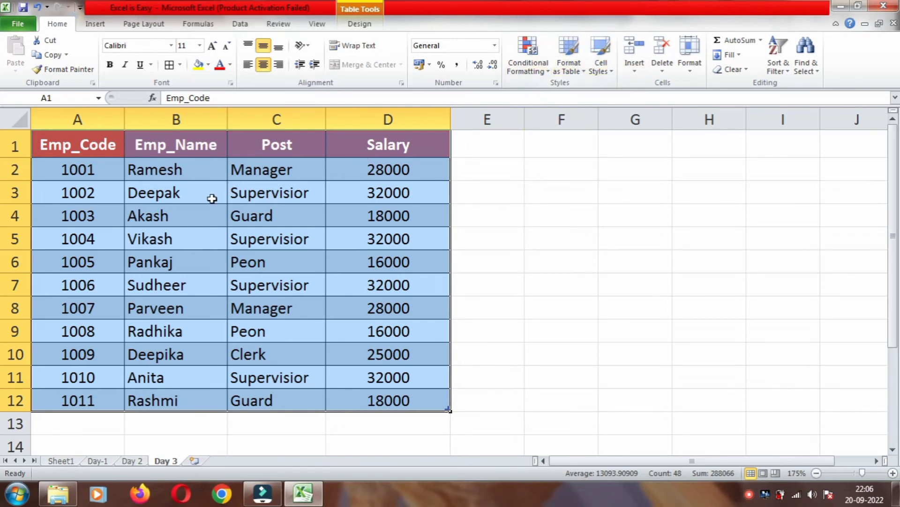
Select the header row A1:D1 and apply Sort & Filter > Filter.
{"action": "left_click", "coordinate": [161, 201]}
{"action": "left_click_drag", "start_coordinate": [52, 143], "coordinate": [397, 146]}
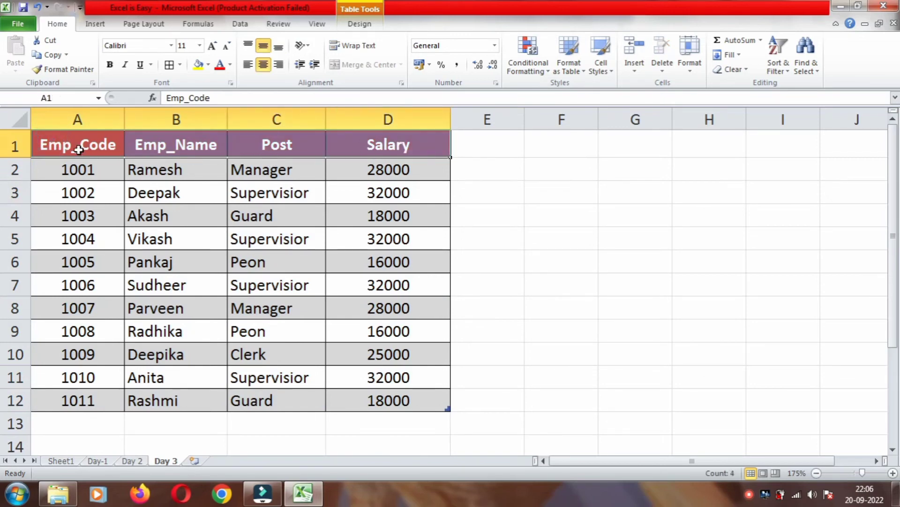
{"action": "left_click", "coordinate": [221, 209]}
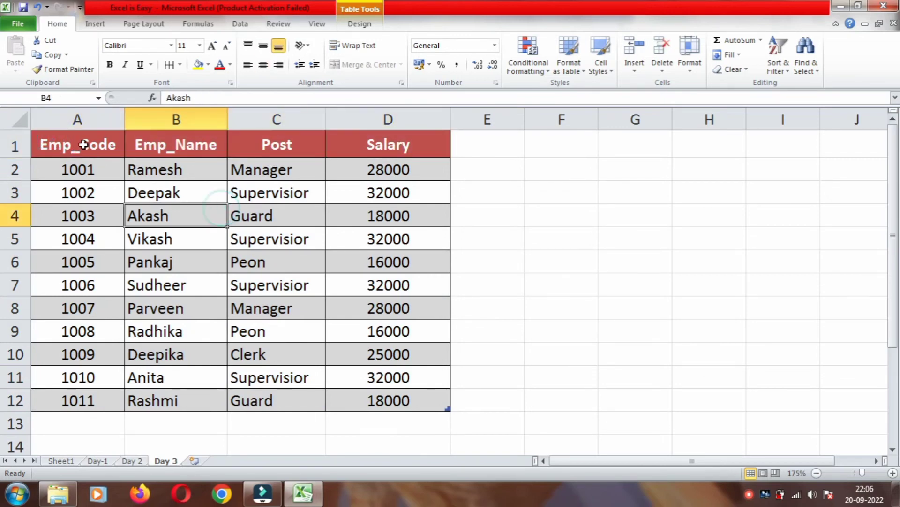
{"action": "left_click_drag", "start_coordinate": [84, 142], "coordinate": [366, 147]}
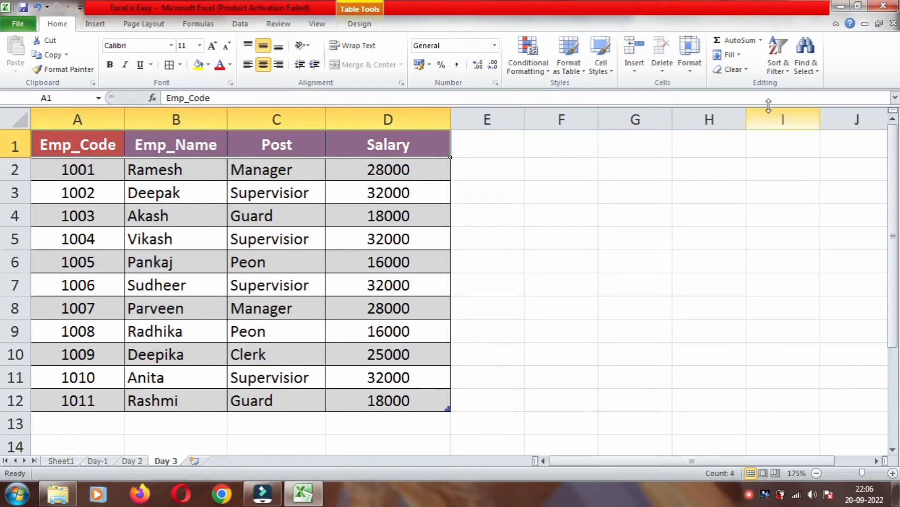
{"action": "left_click", "coordinate": [777, 64]}
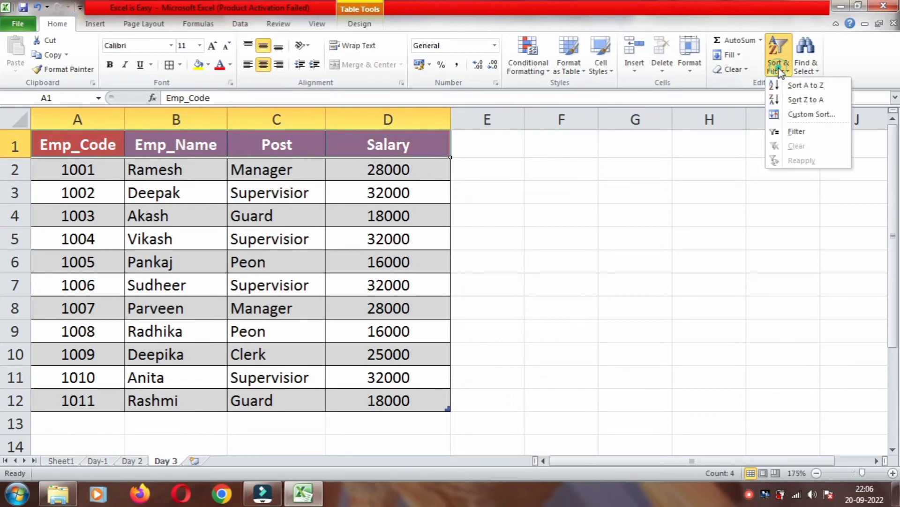
{"action": "left_click", "coordinate": [793, 131]}
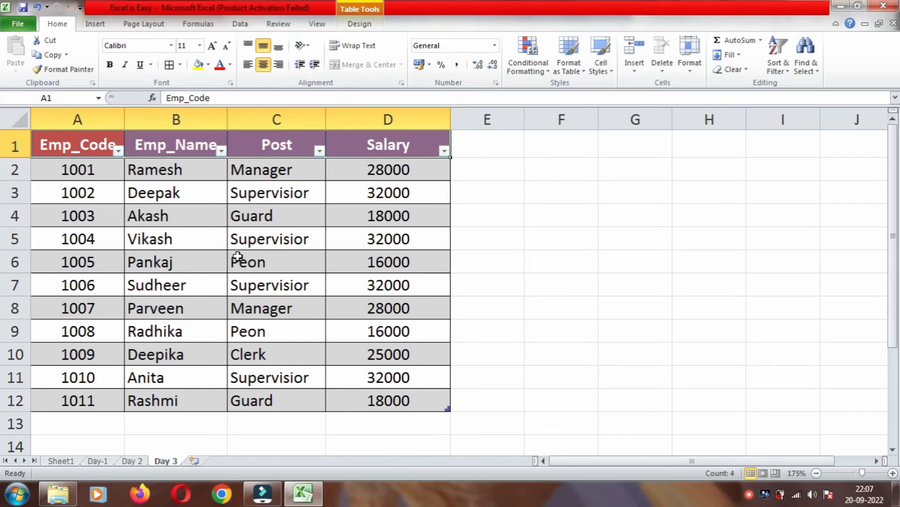
{"action": "left_click", "coordinate": [310, 214]}
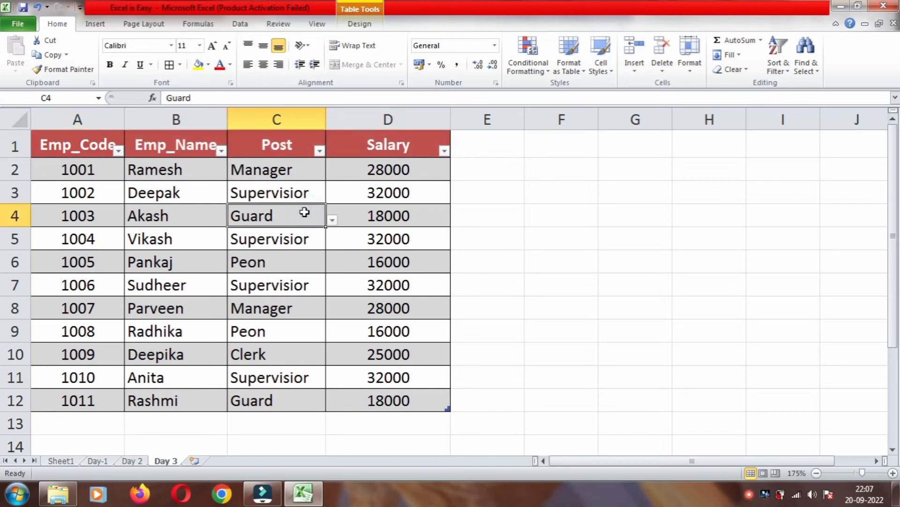
{"action": "left_click", "coordinate": [336, 190]}
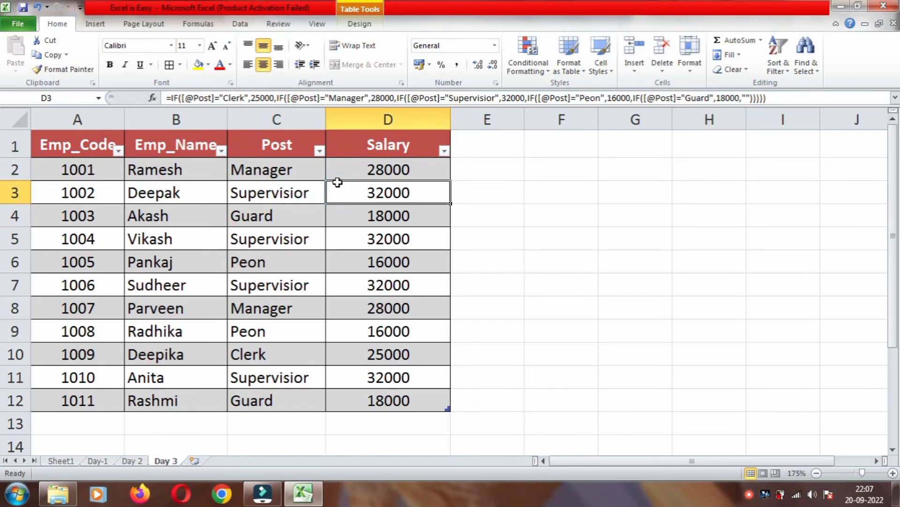
Filter the Post column to show only Supervisior rows and read the sum of their salaries.
{"action": "left_click", "coordinate": [320, 150]}
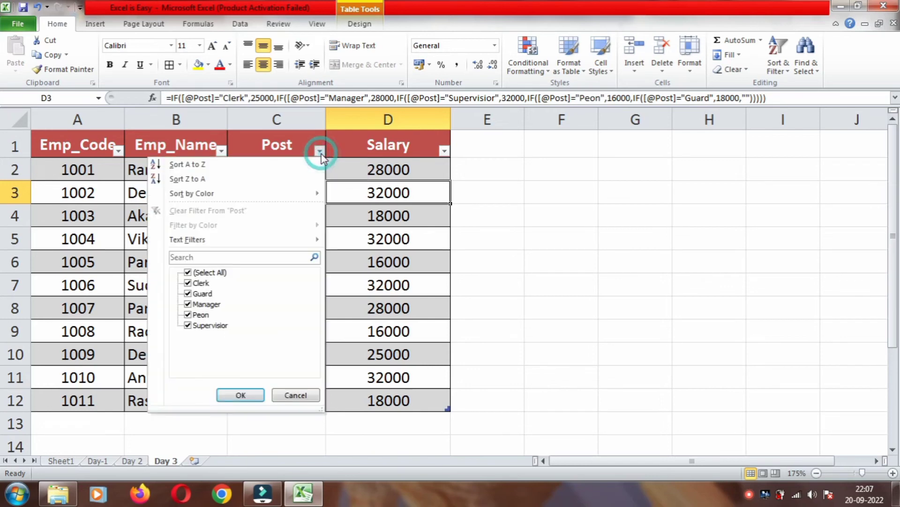
{"action": "left_click", "coordinate": [189, 273]}
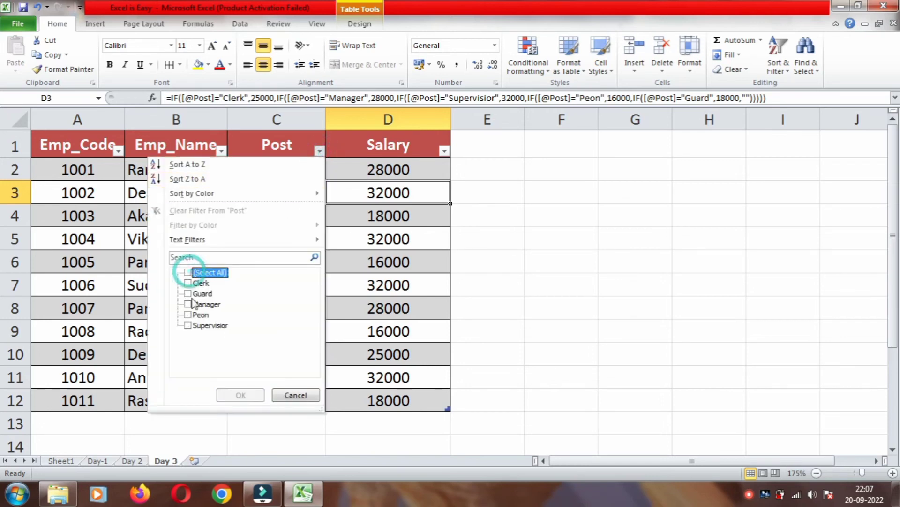
{"action": "left_click", "coordinate": [188, 325]}
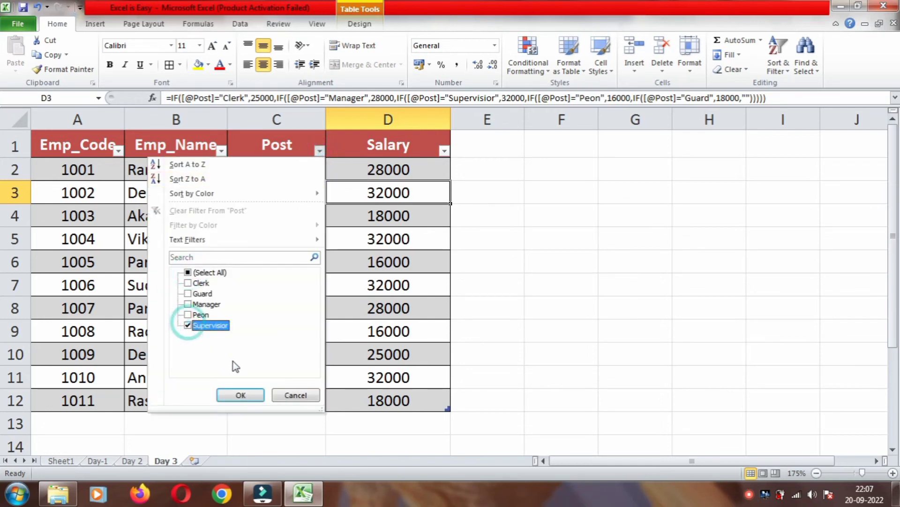
{"action": "left_click", "coordinate": [241, 395]}
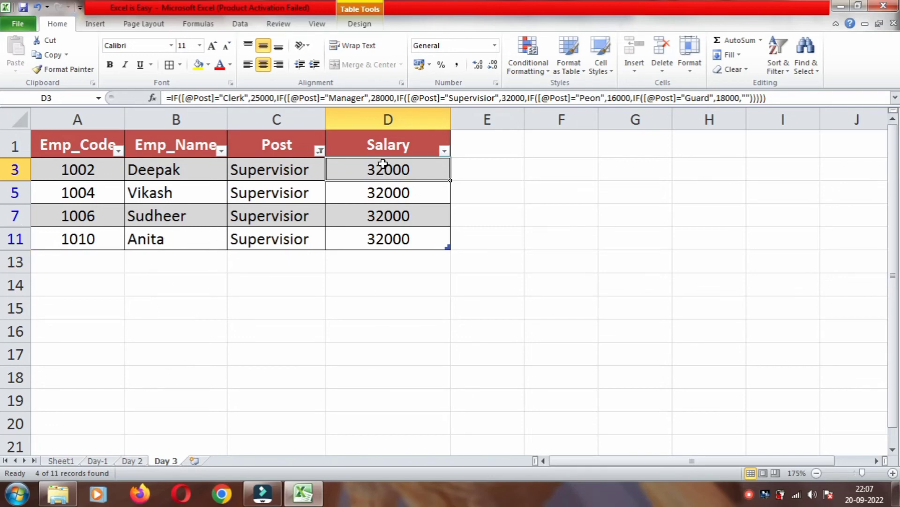
{"action": "left_click_drag", "start_coordinate": [383, 170], "coordinate": [370, 227]}
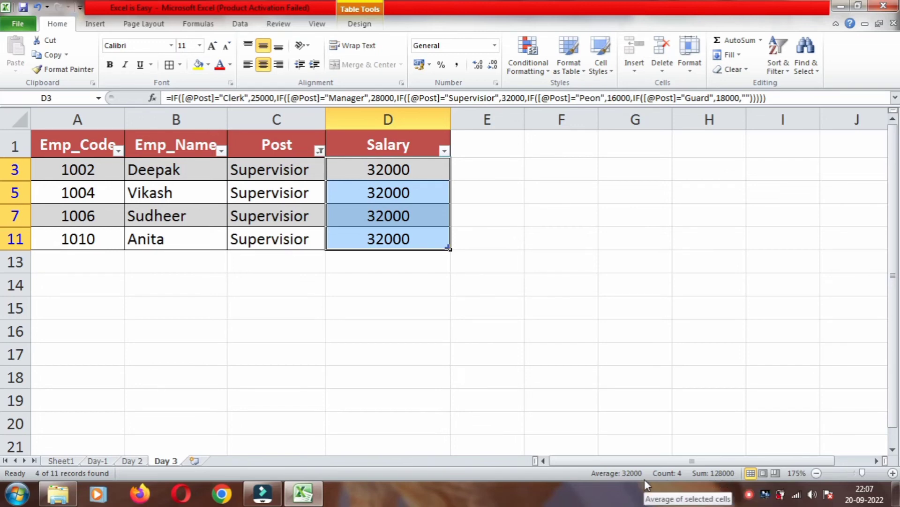
Set the Post filter to show only the Guard and Peon rows.
{"action": "left_click", "coordinate": [319, 150]}
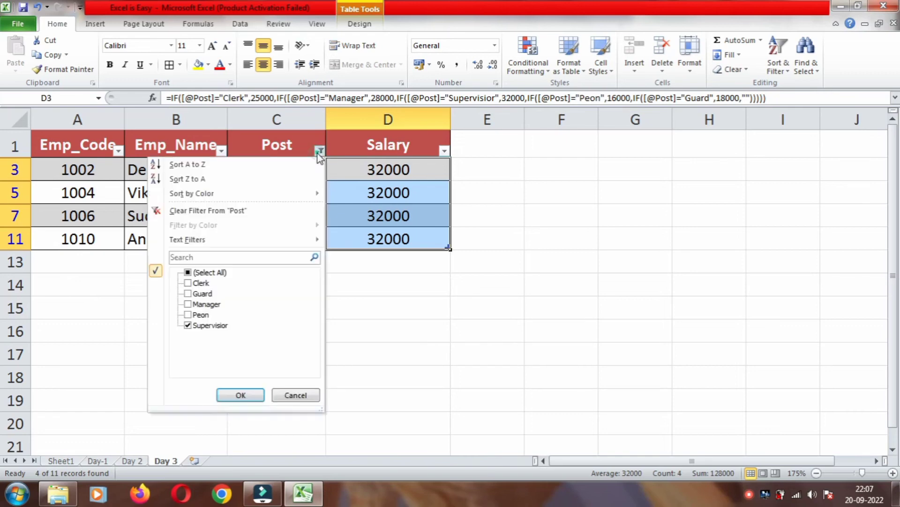
{"action": "left_click", "coordinate": [211, 273]}
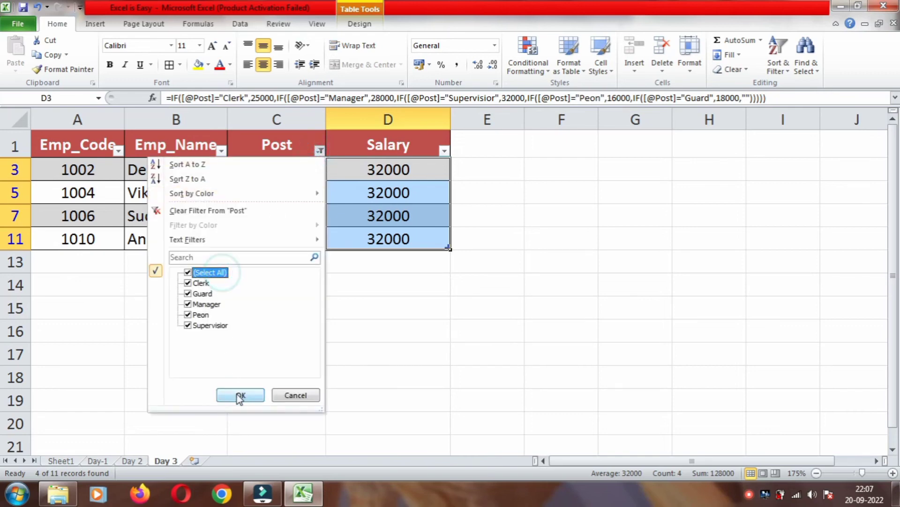
{"action": "left_click", "coordinate": [199, 272]}
{"action": "left_click", "coordinate": [188, 293]}
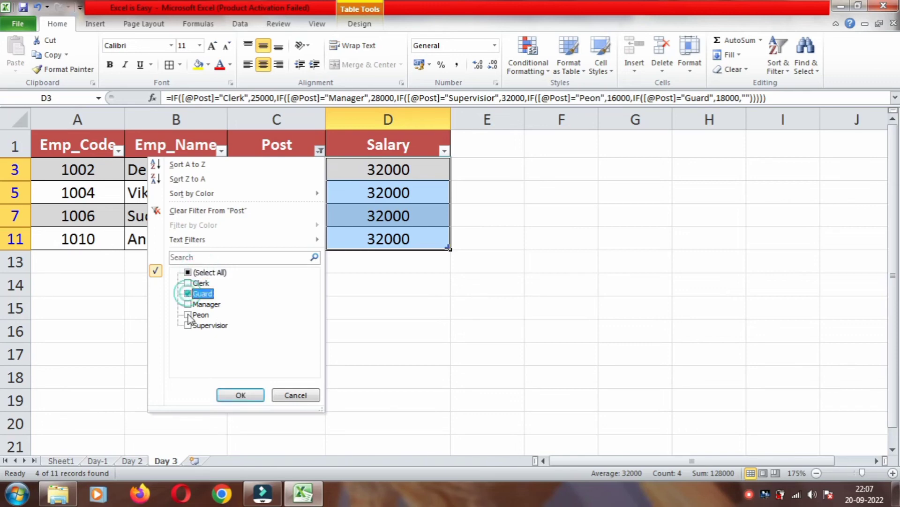
{"action": "left_click", "coordinate": [188, 315]}
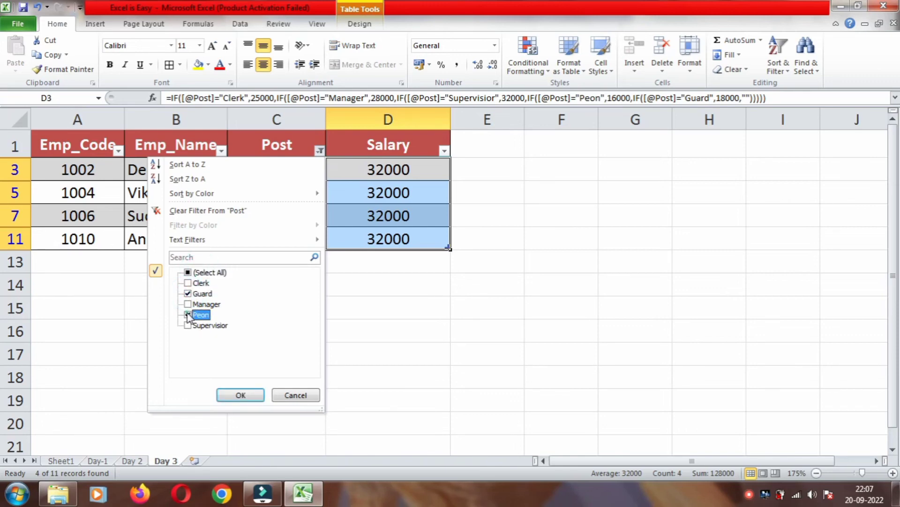
{"action": "left_click", "coordinate": [240, 394]}
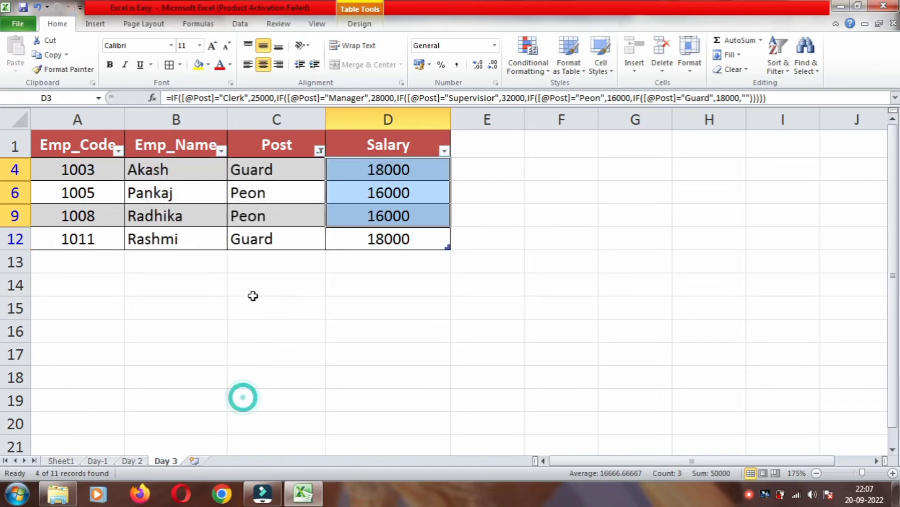
Check the filtered Post cells and confirm the four salaries total 68000.
{"action": "left_click", "coordinate": [261, 172]}
{"action": "left_click", "coordinate": [241, 244]}
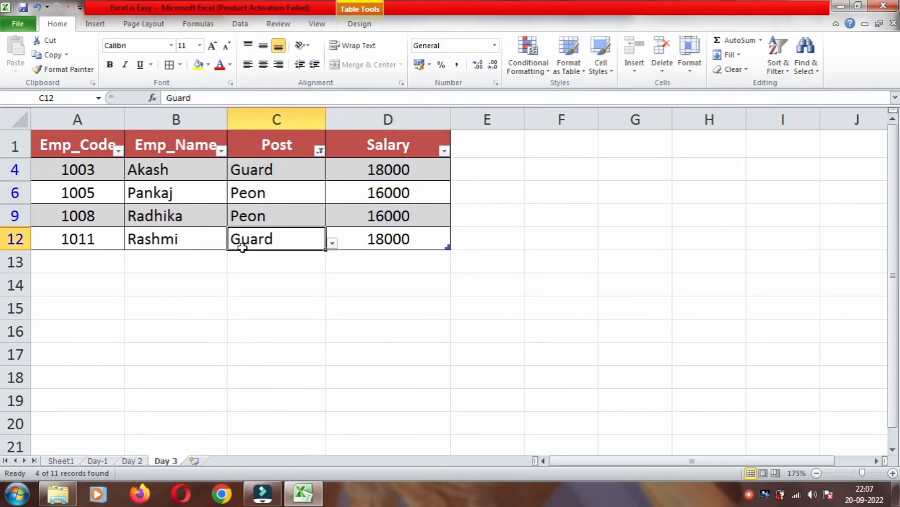
{"action": "left_click_drag", "start_coordinate": [255, 195], "coordinate": [253, 216]}
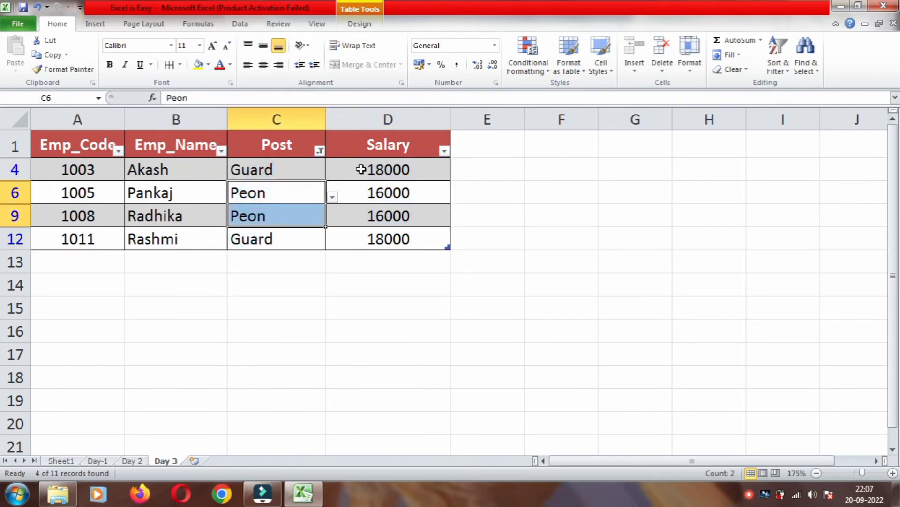
{"action": "left_click_drag", "start_coordinate": [362, 170], "coordinate": [360, 235]}
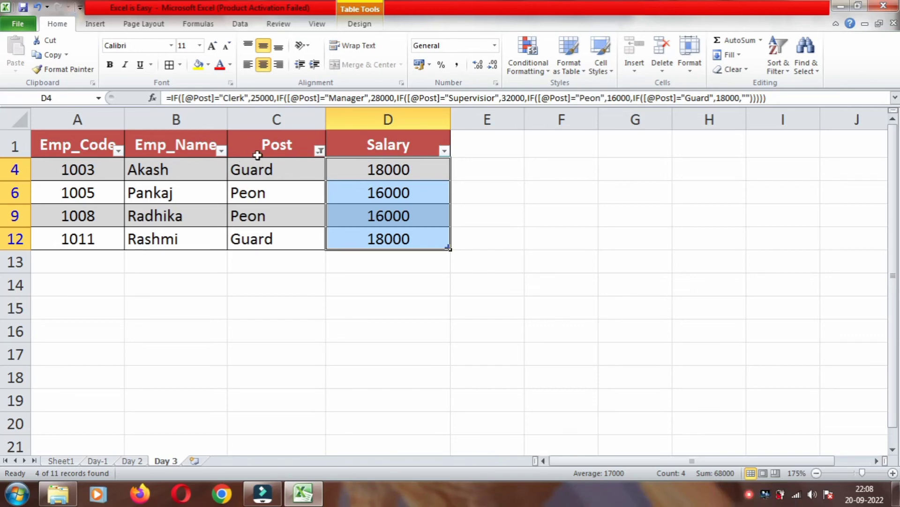
Reselect all Post values in the filter so every employee row reappears.
{"action": "left_click", "coordinate": [319, 150]}
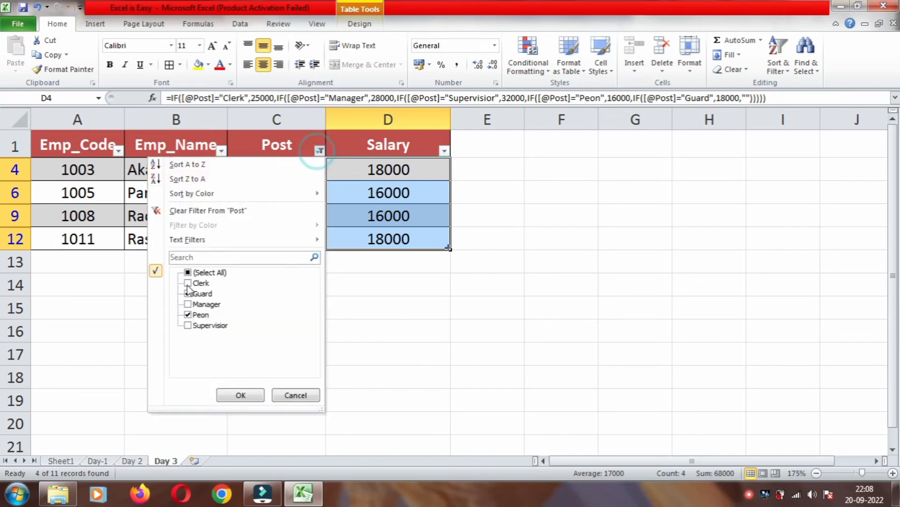
{"action": "left_click", "coordinate": [203, 273]}
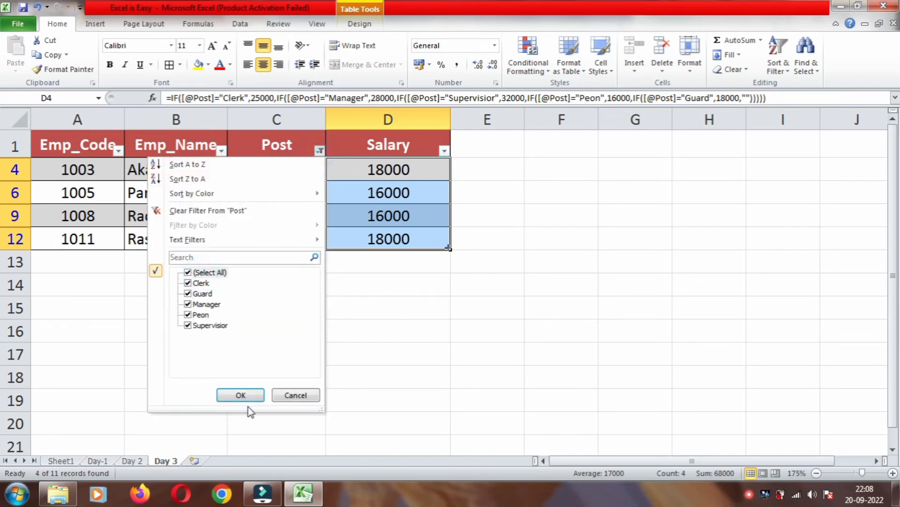
{"action": "left_click", "coordinate": [244, 396]}
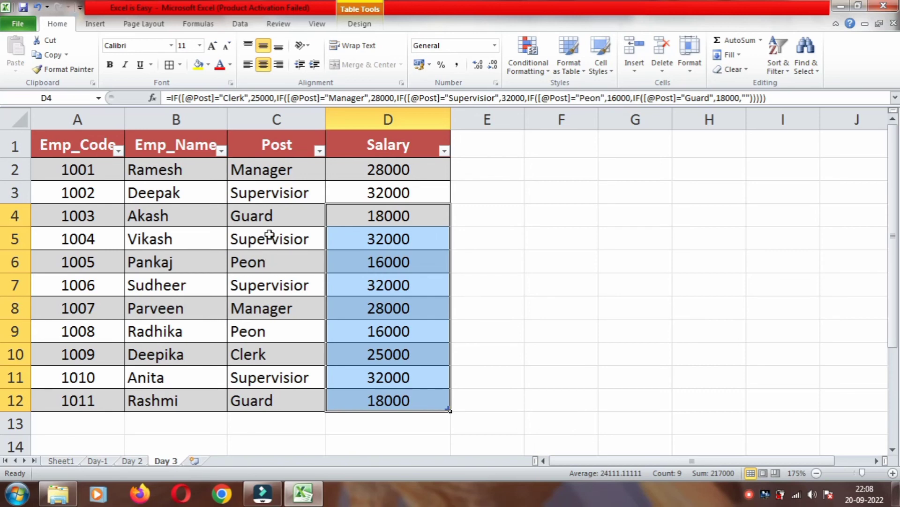
{"action": "left_click_drag", "start_coordinate": [277, 171], "coordinate": [275, 397]}
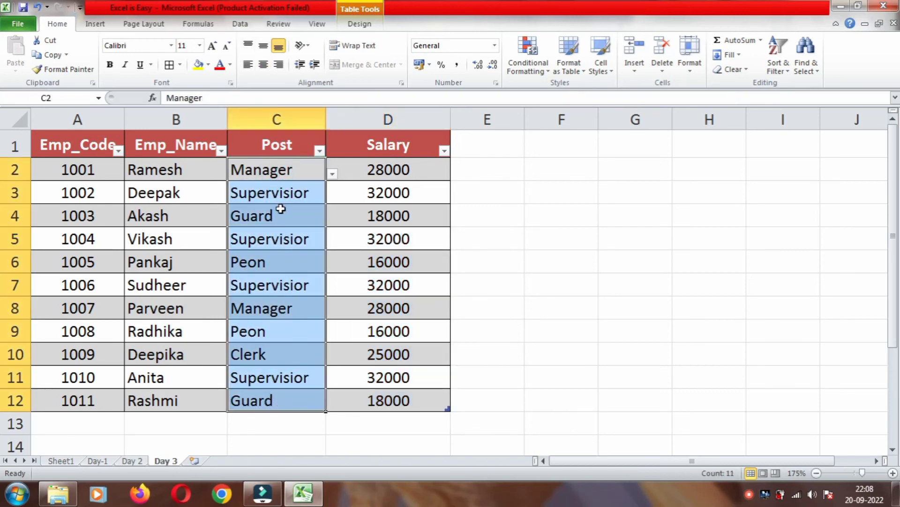
{"action": "left_click_drag", "start_coordinate": [387, 170], "coordinate": [378, 400]}
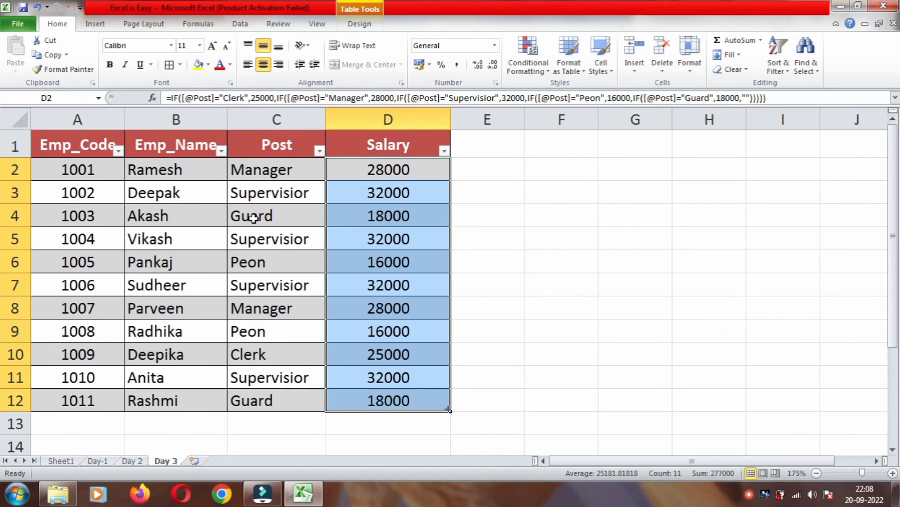
{"action": "left_click", "coordinate": [252, 217]}
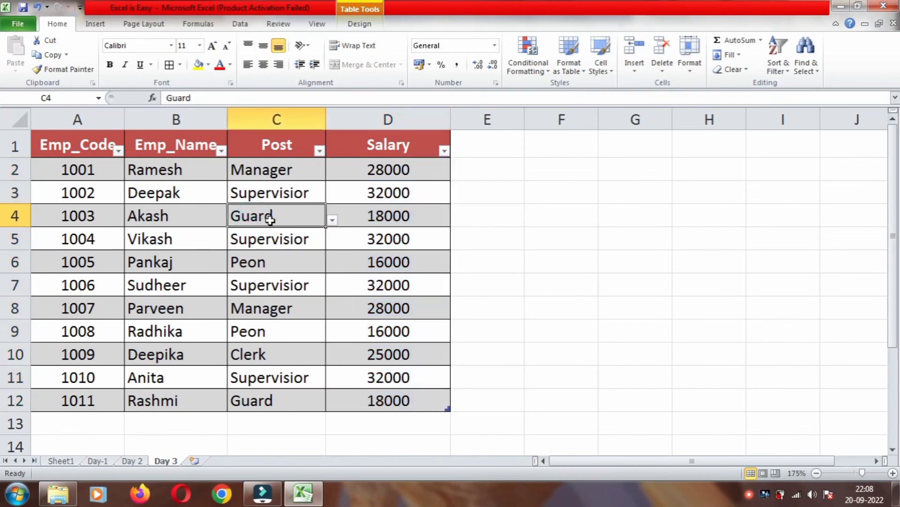
{"action": "left_click", "coordinate": [332, 219]}
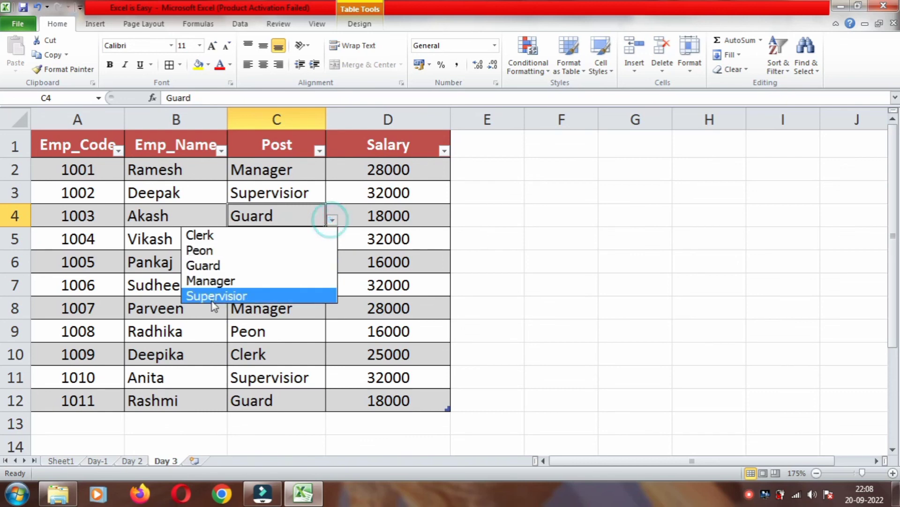
{"action": "left_click", "coordinate": [215, 281]}
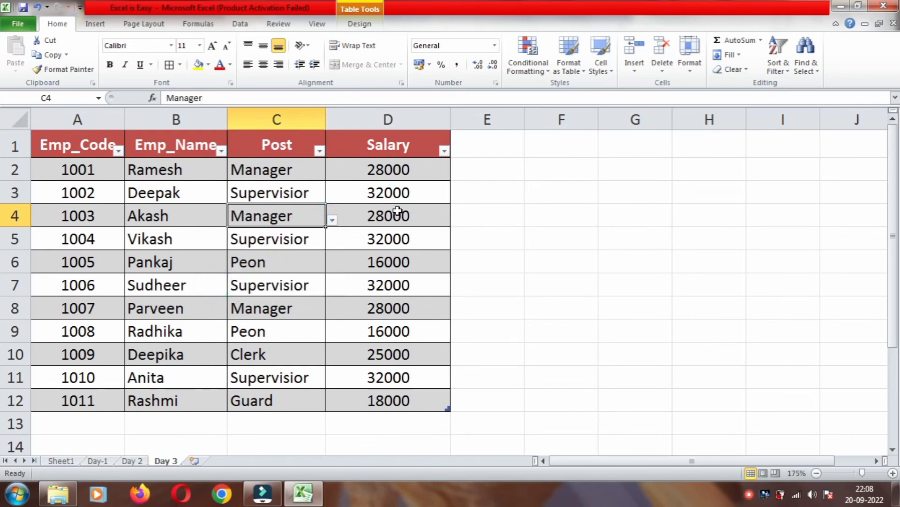
{"action": "left_click", "coordinate": [367, 217]}
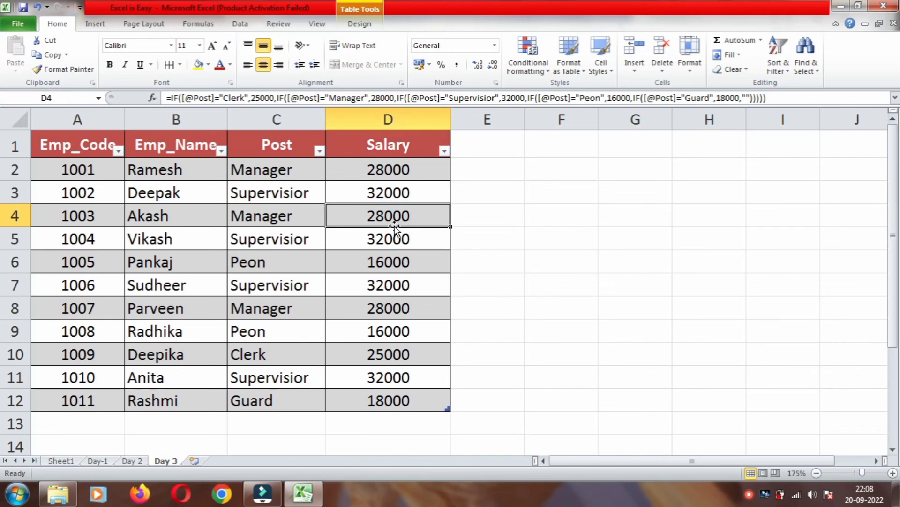
{"action": "left_click", "coordinate": [253, 225]}
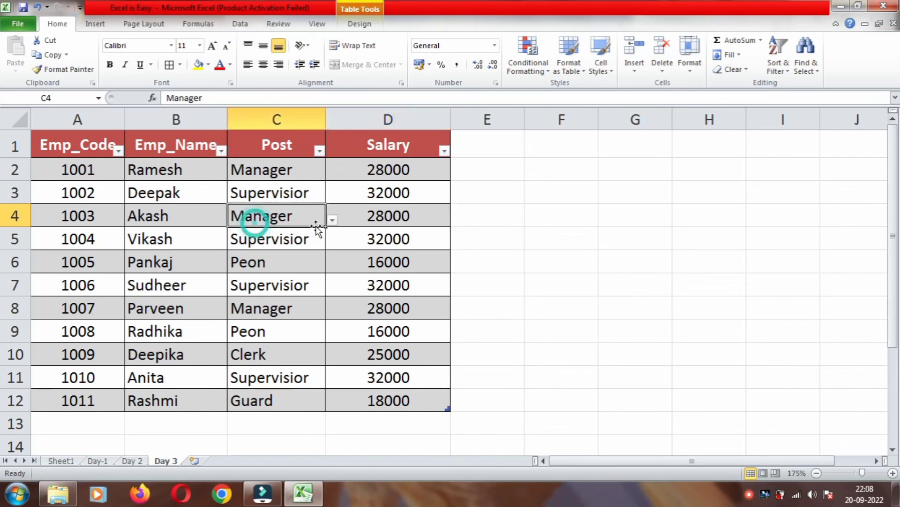
{"action": "left_click", "coordinate": [332, 222]}
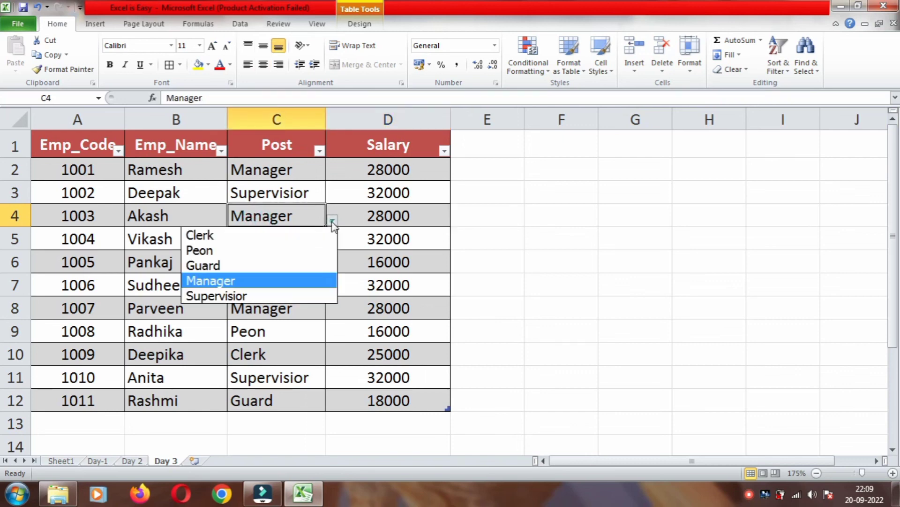
{"action": "left_click", "coordinate": [204, 265]}
{"action": "left_click", "coordinate": [136, 306]}
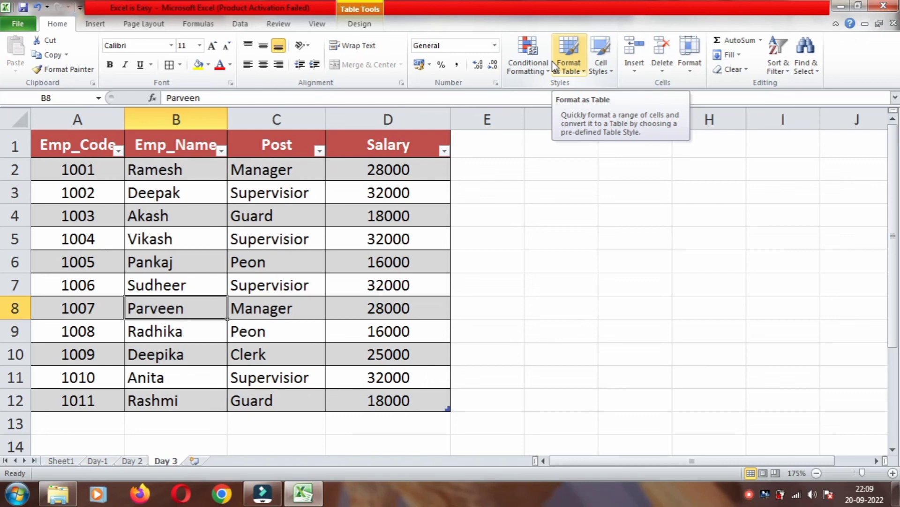
Widen column A for the Emp_Code header and column C for the Post header.
{"action": "left_click_drag", "start_coordinate": [122, 121], "coordinate": [139, 121]}
{"action": "left_click", "coordinate": [171, 217]}
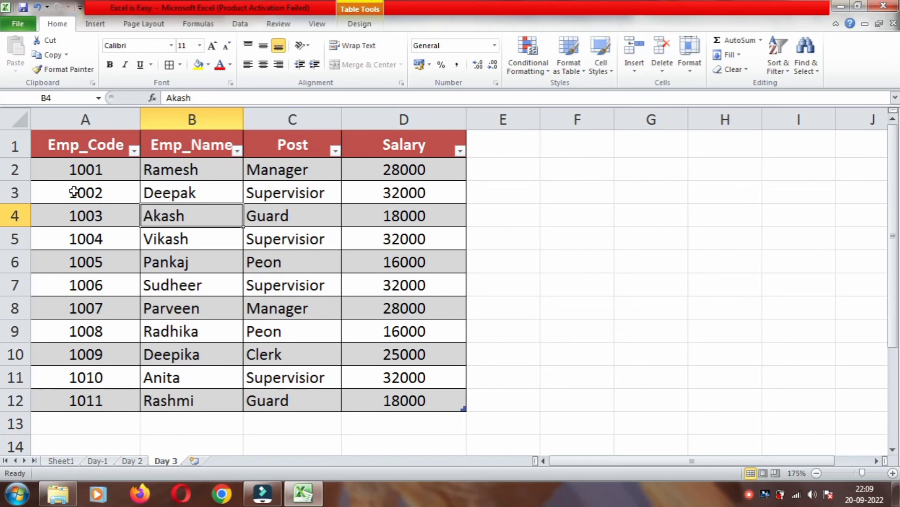
{"action": "left_click_drag", "start_coordinate": [342, 121], "coordinate": [348, 121]}
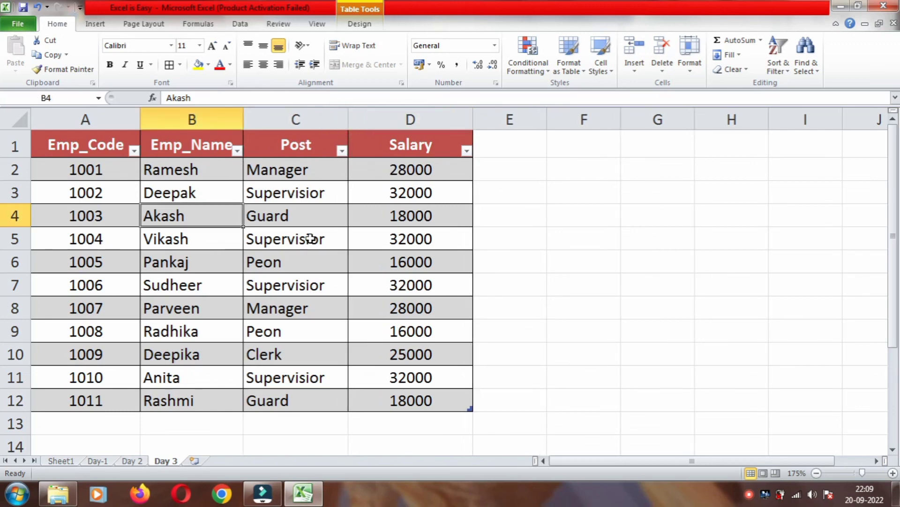